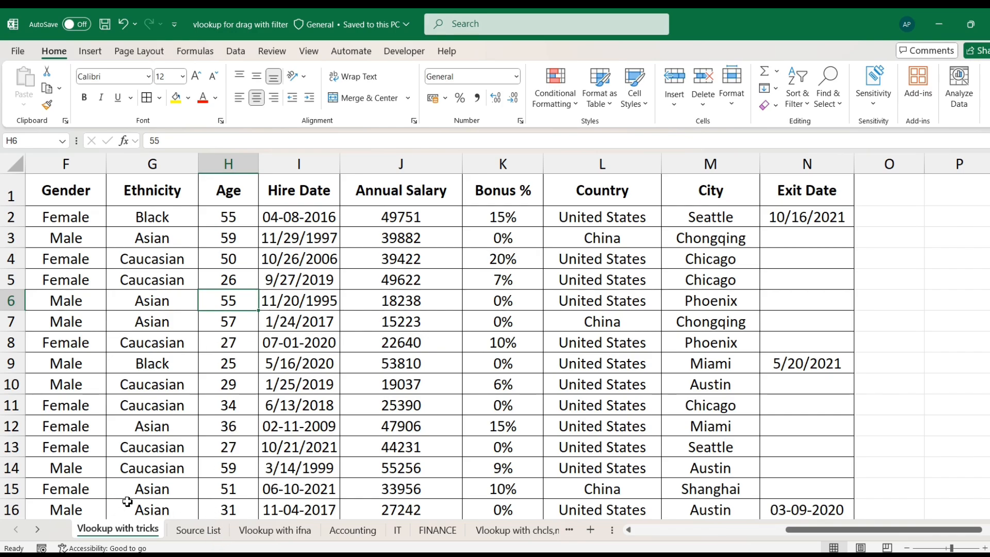
Look through the column headings of the employee table on the Vlookup with tricks sheet, from EEID to Bonus %.
click(71, 194)
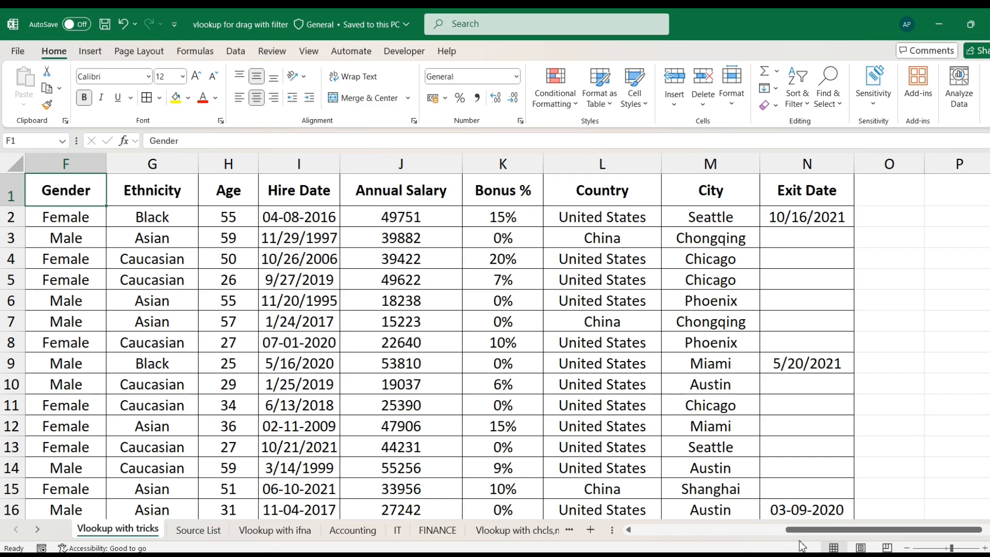
drag(803, 533, 651, 533)
click(78, 194)
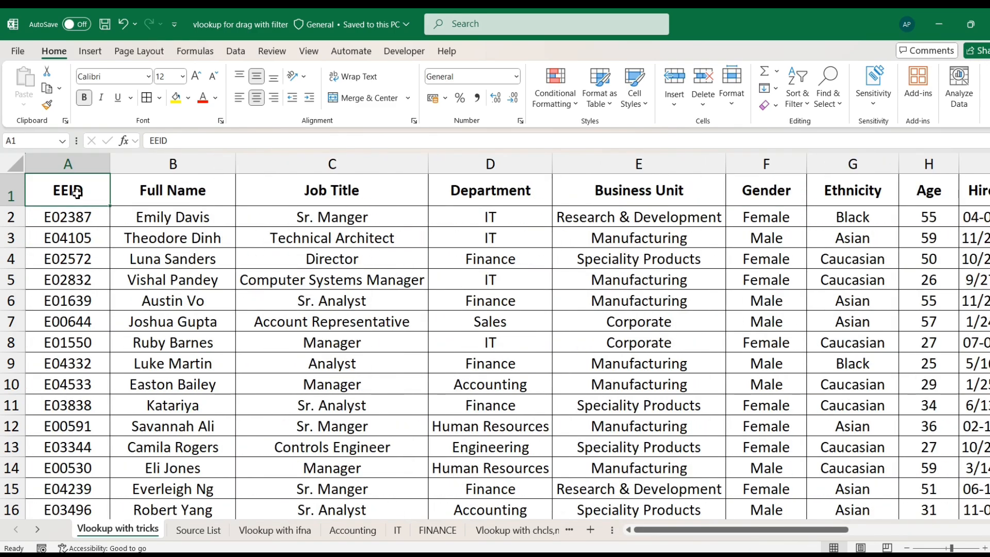
click(362, 204)
key(Right)
key(Right)
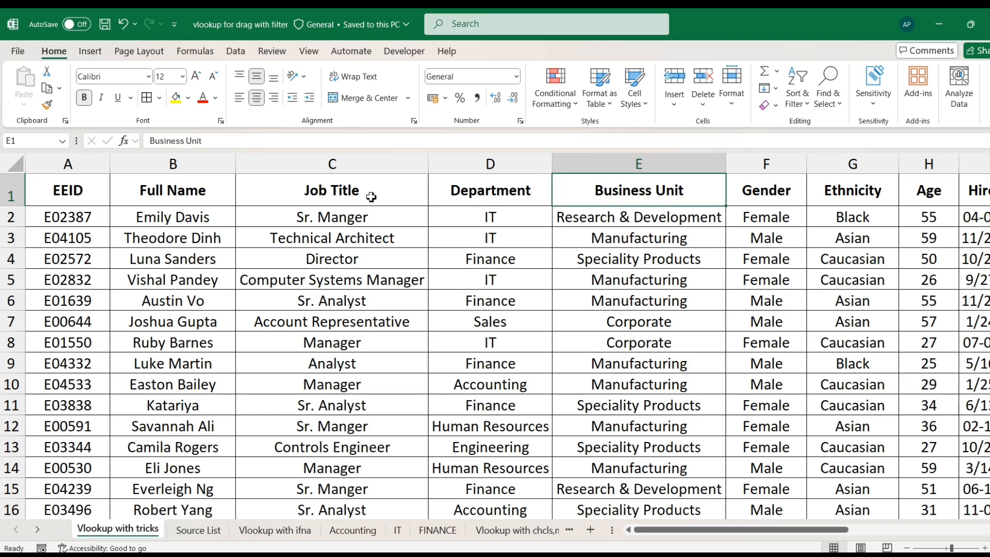
key(Right)
key(Right)
key(Right)
key(Right)
key(Right)
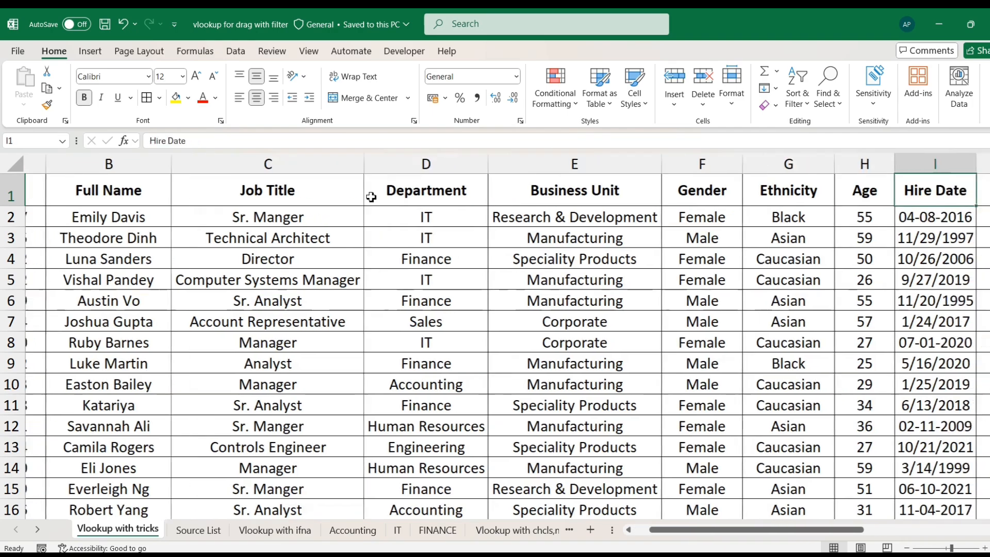
key(Right)
key(Left)
key(Left)
key(Right)
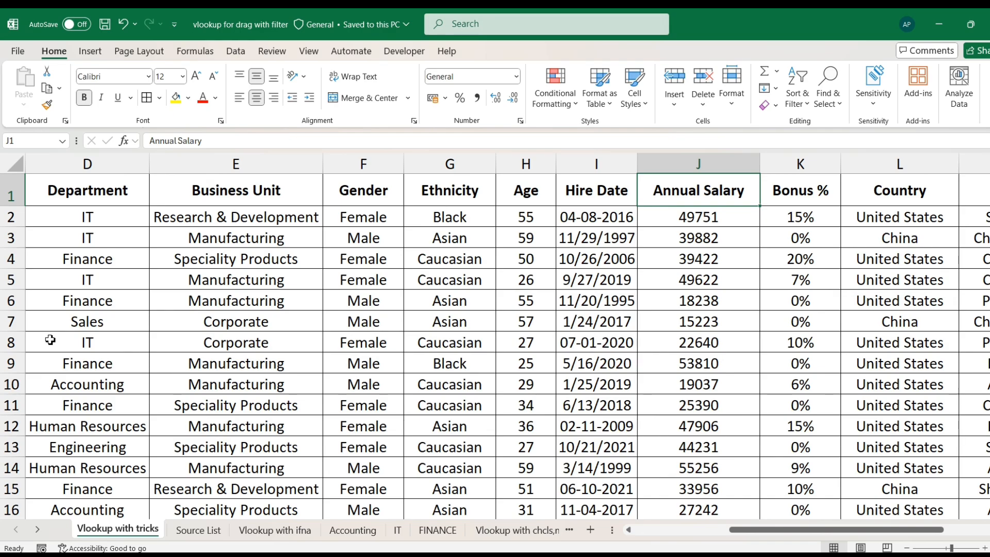
Look along row 3 of the employee table, back to its EEID and out to Gender.
click(244, 234)
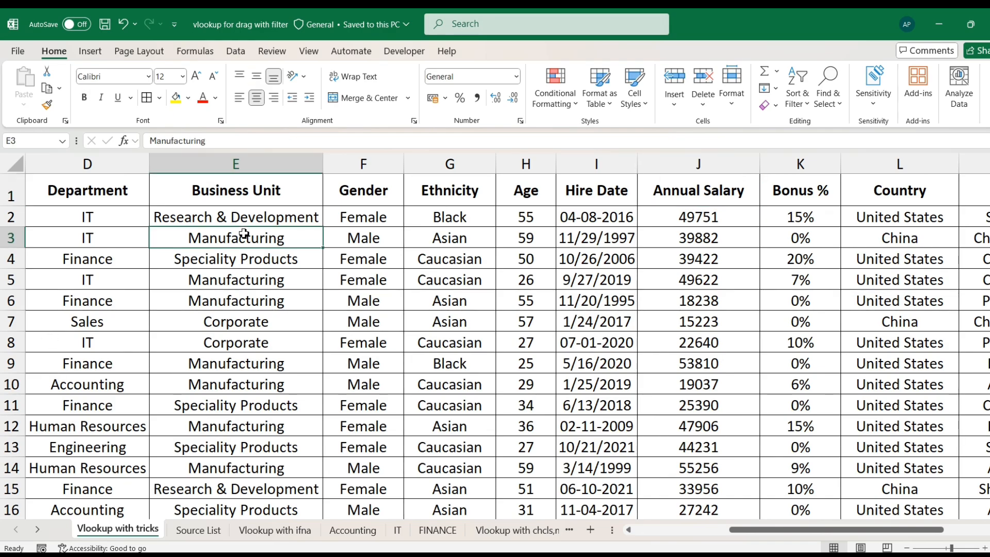
key(Left)
key(Left)
key(Left)
key(Left)
key(Right)
key(Right)
key(Right)
key(Right)
key(Right)
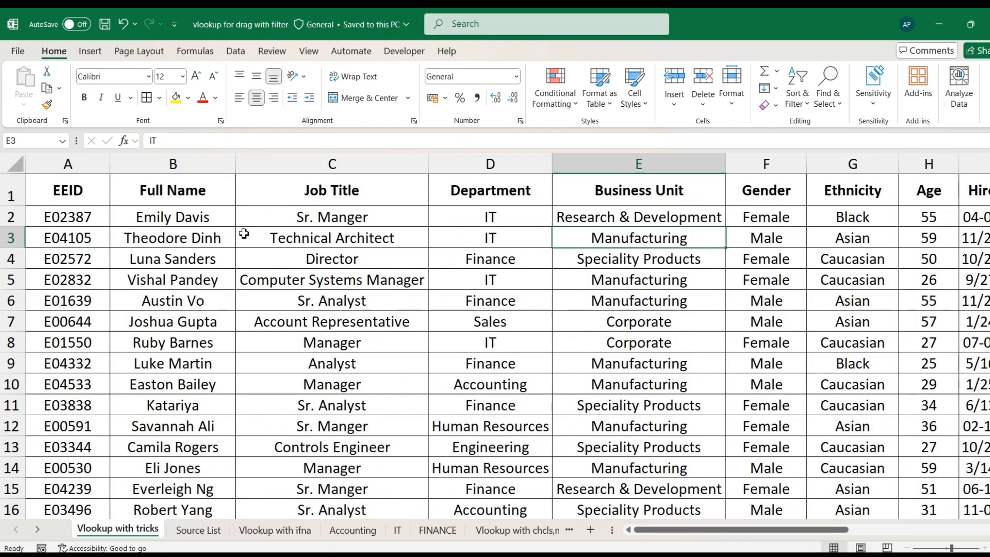
Examine the EEID, Full Name and Update Salary table on the Source List sheet alongside the employee table.
click(211, 534)
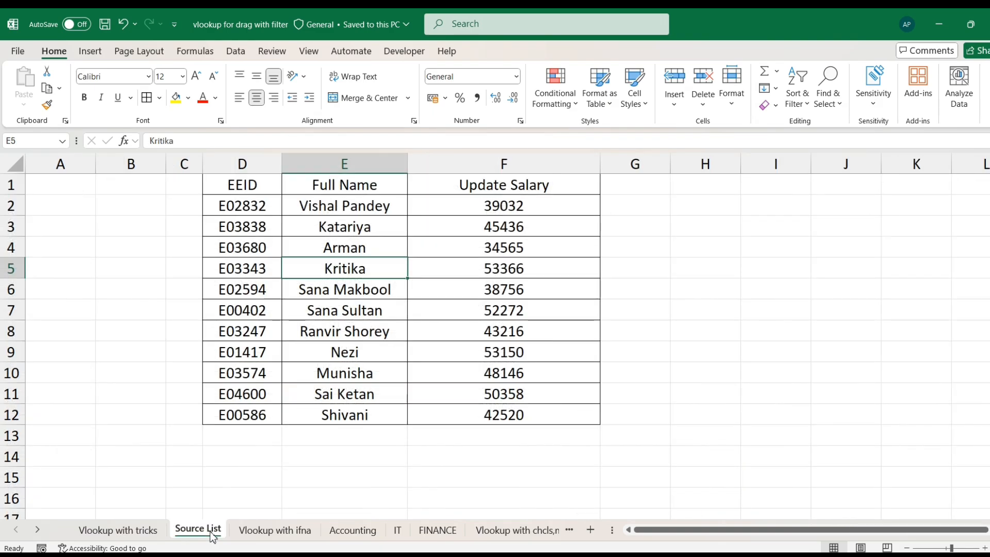
drag(261, 185, 513, 415)
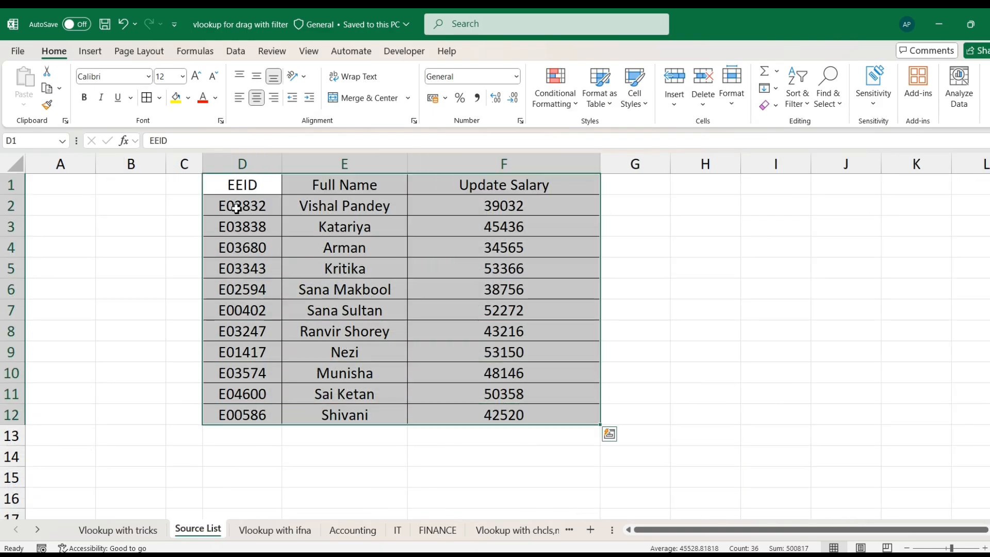
drag(235, 206, 524, 416)
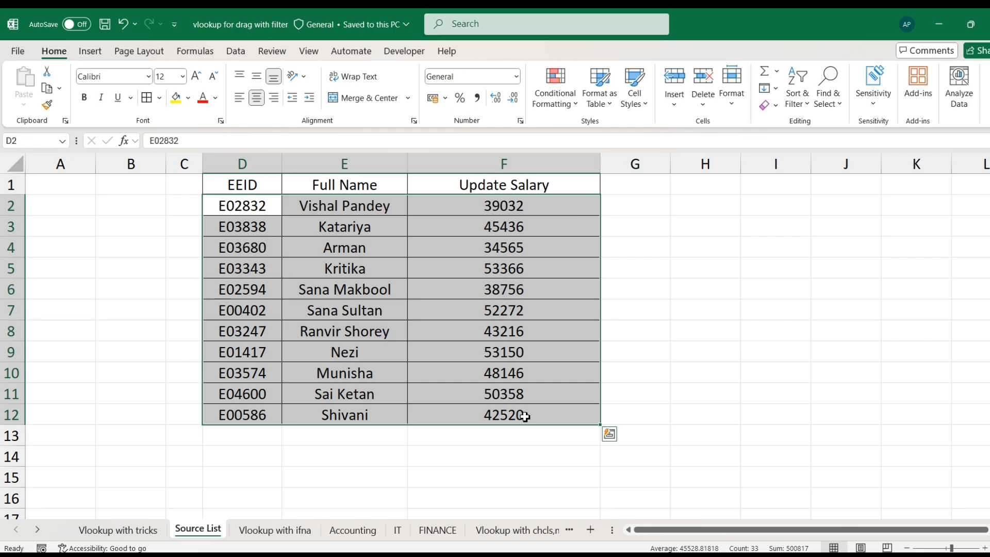
click(151, 537)
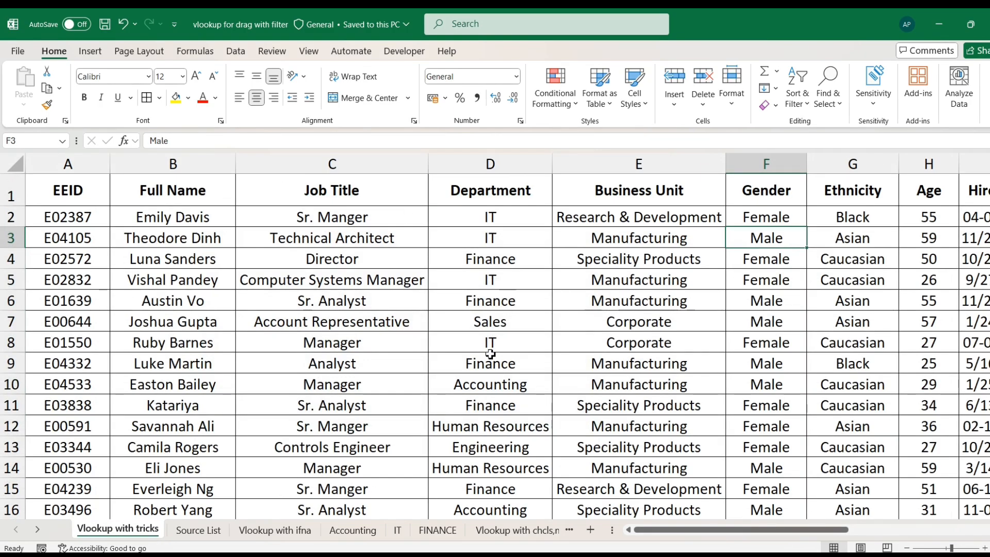
click(217, 531)
click(259, 209)
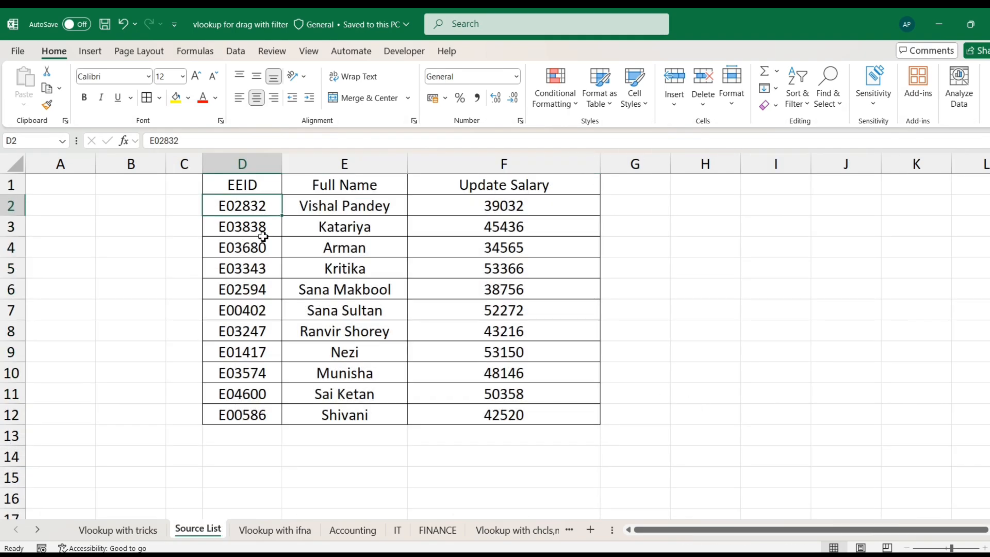
Copy the employee ID in D3 of Source List and search the Vlookup with tricks sheet for it.
click(258, 228)
key(ctrl+c)
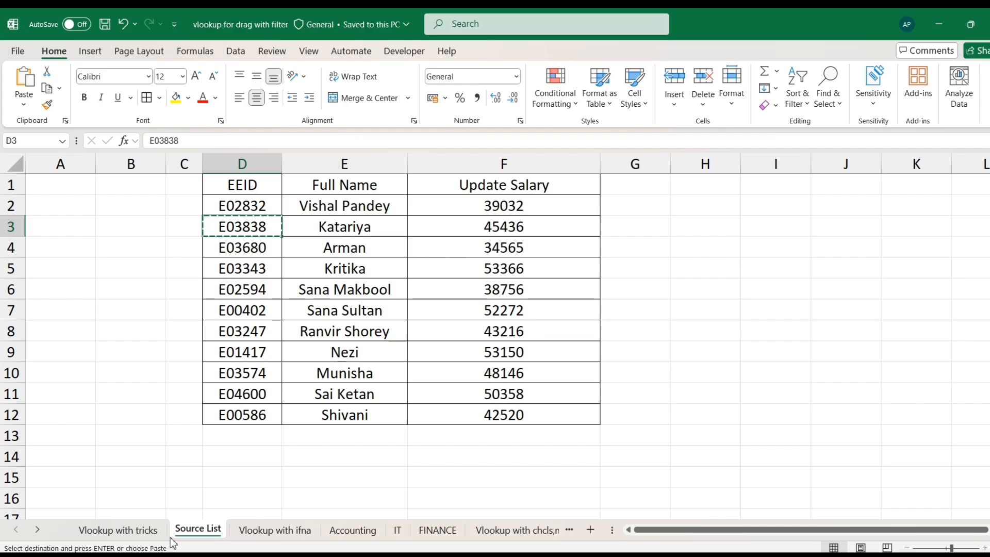
click(148, 534)
key(ctrl+f)
key(ctrl+v)
key(Return)
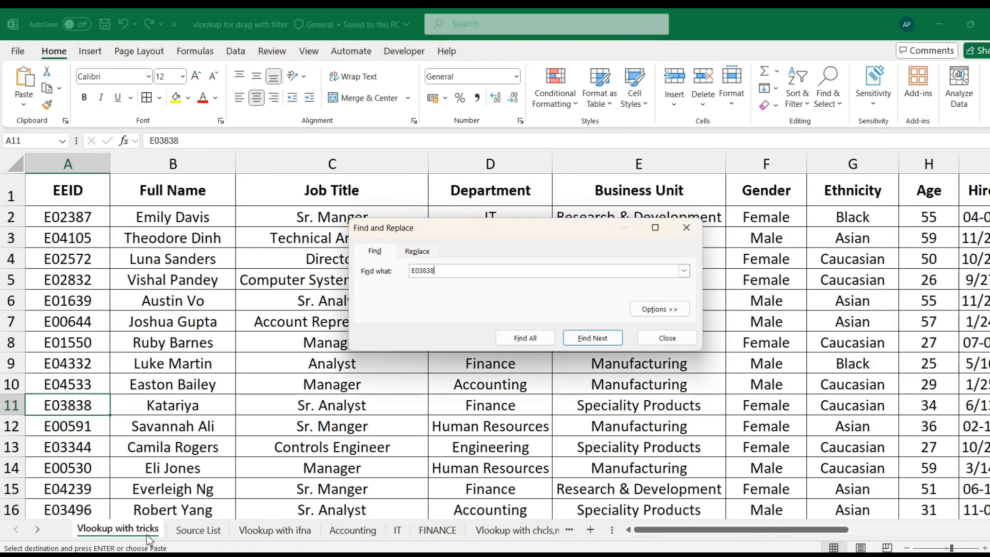
Close the search and examine the found employee's Annual Salary and the first entries of that column.
key(Escape)
key(Right)
key(Right)
key(Right)
key(Right)
key(Right)
key(Right)
key(Right)
key(Right)
key(Right)
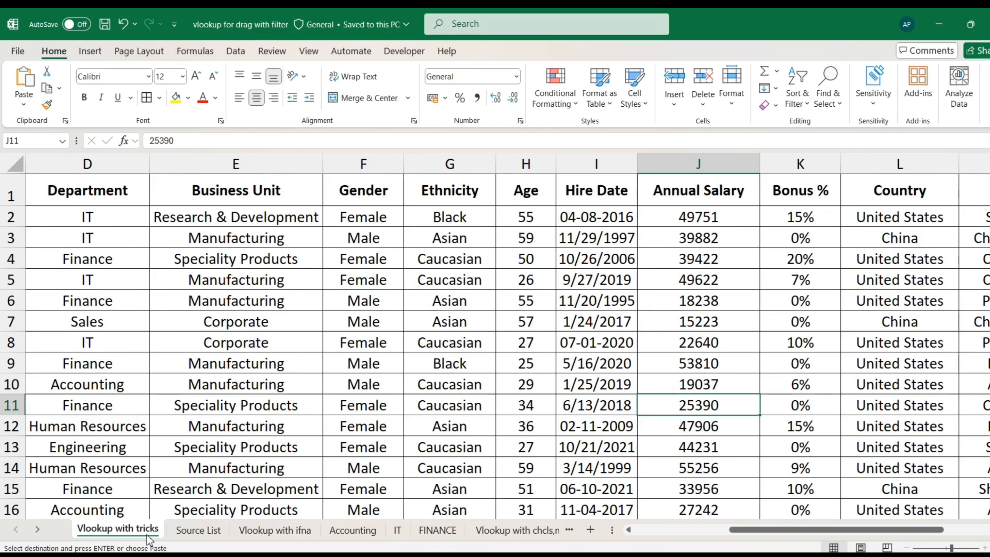
key(ctrl+Up)
key(Down)
key(Down)
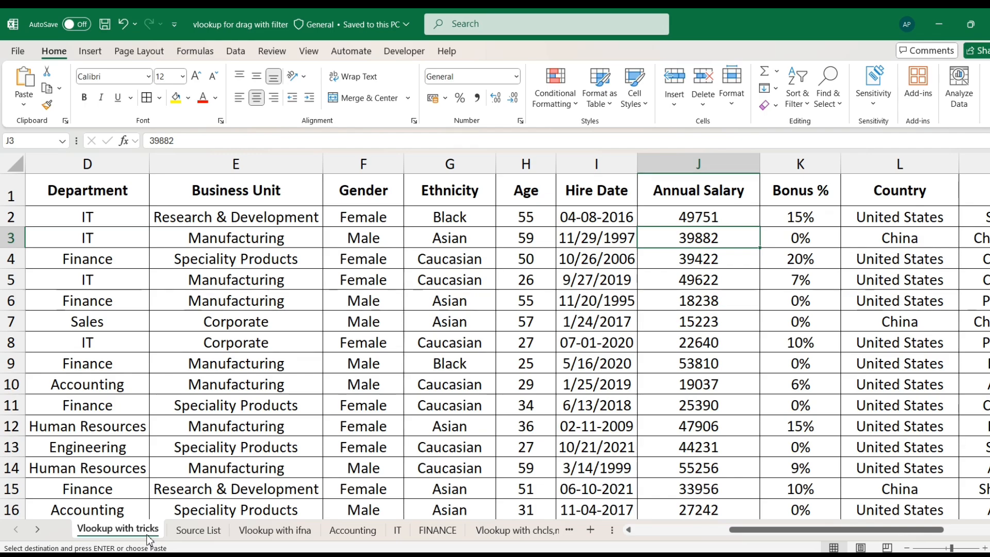
Recheck the Update Salary list on Source List, return to the employee table and clear the copy selection.
click(198, 530)
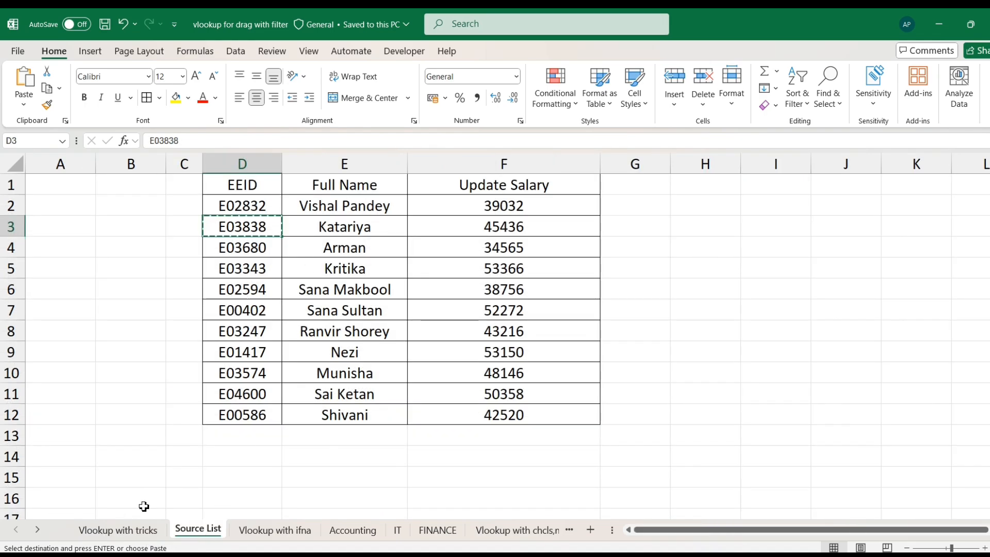
click(133, 531)
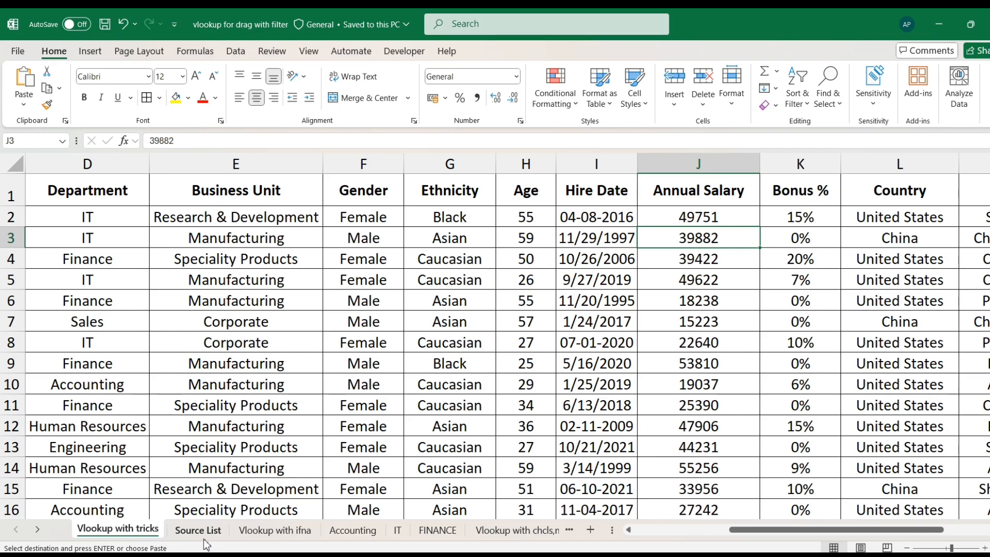
key(Escape)
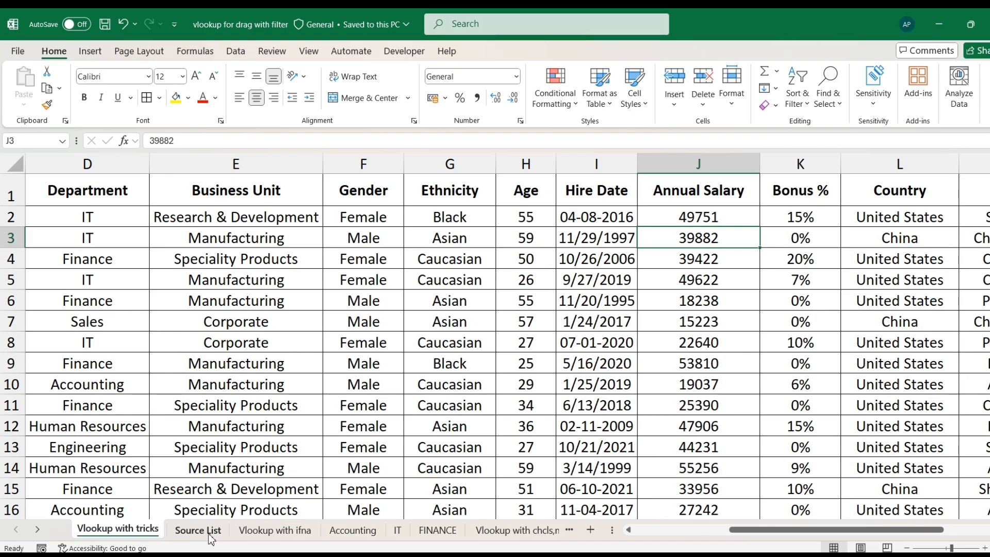
Look over the Annual Salary column and the headings that follow it, through Exit Date.
click(688, 367)
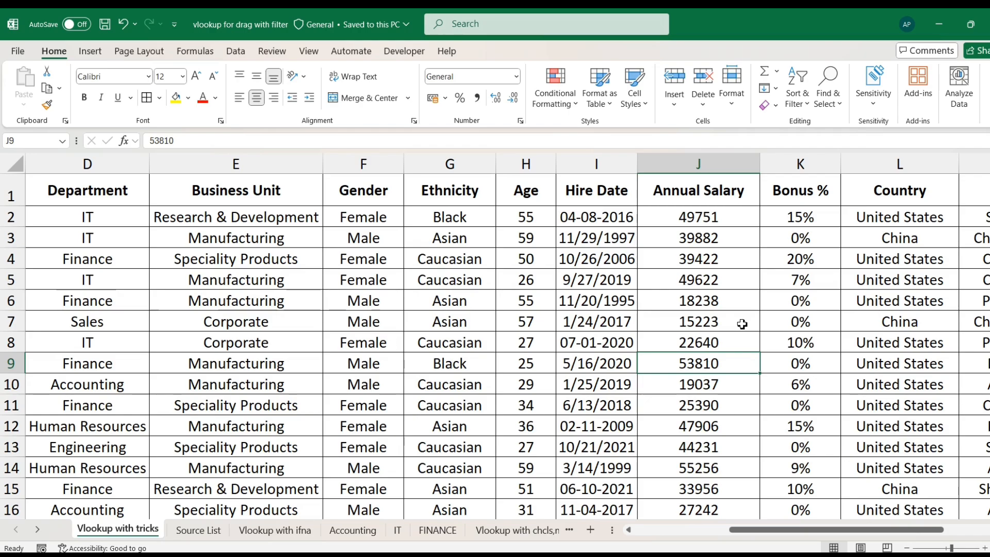
key(Right)
key(Right)
key(Left)
key(Left)
key(Up)
key(ctrl+Up)
key(Right)
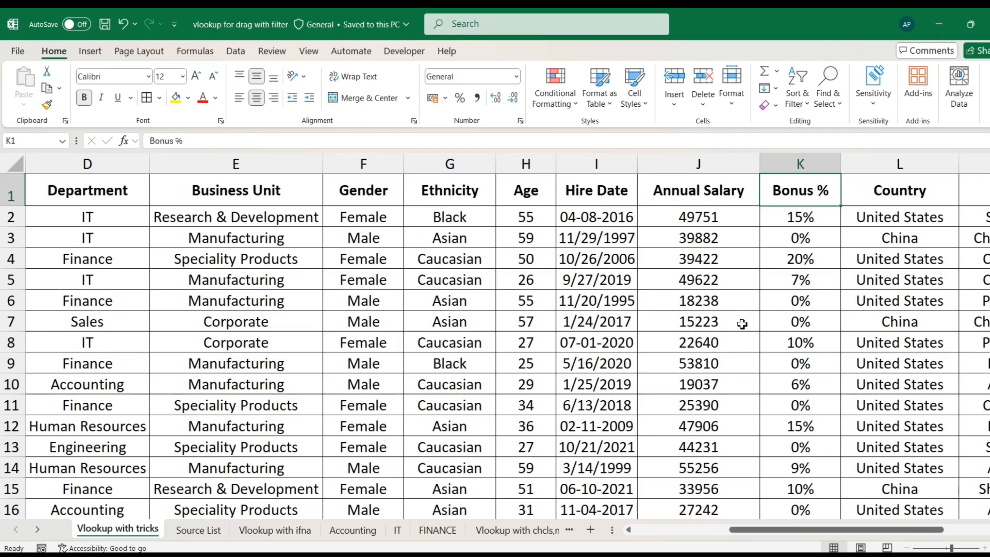
key(Right)
key(Right)
key(Right)
key(Left)
key(Left)
key(Left)
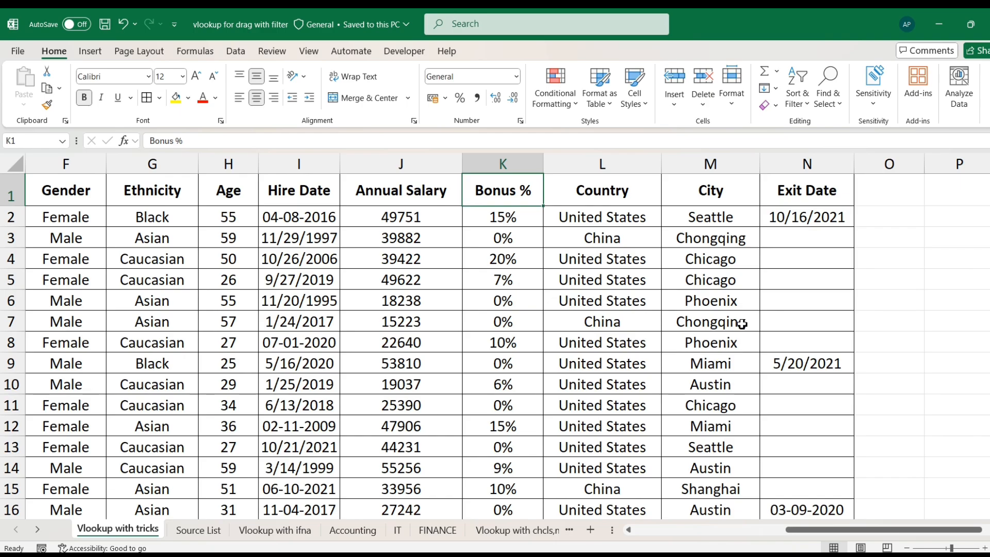
Insert a blank column between Annual Salary and Bonus %, and select its first data cell, K2.
right_click(513, 163)
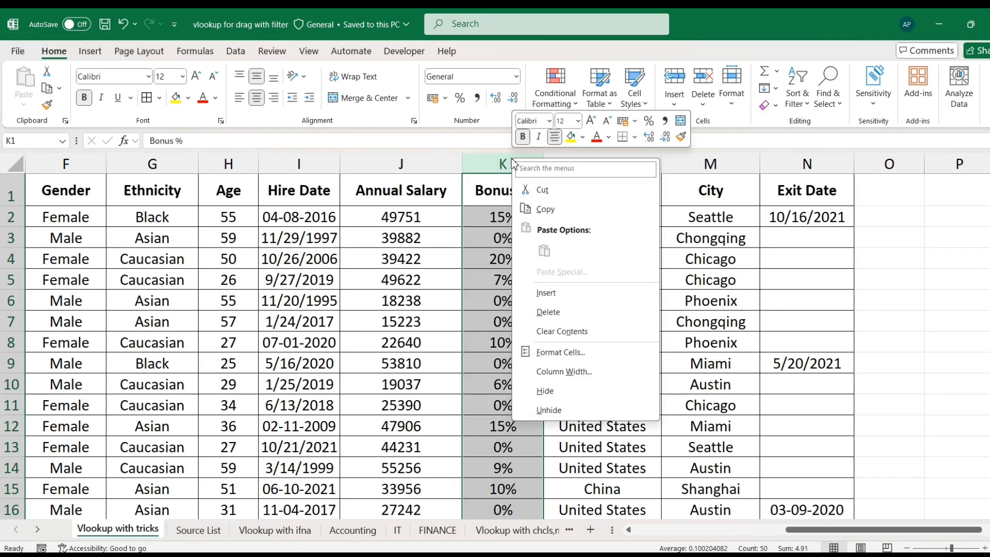
click(563, 292)
click(515, 218)
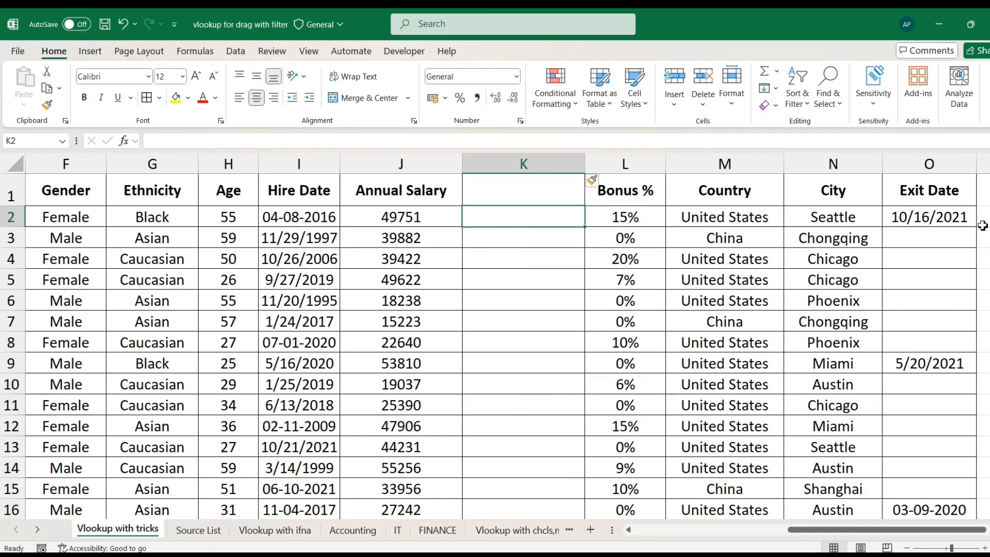
text(=VL)
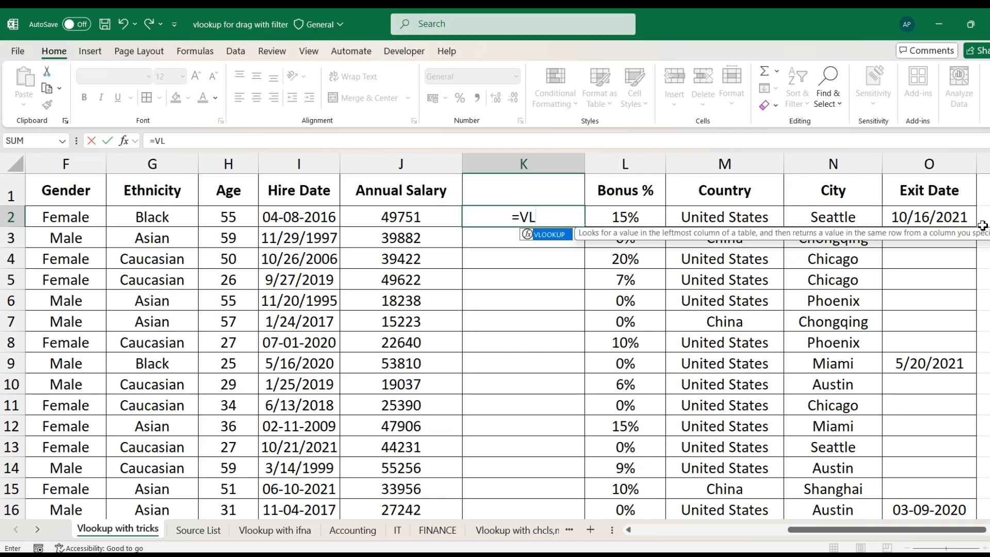
text(O)
key(Escape)
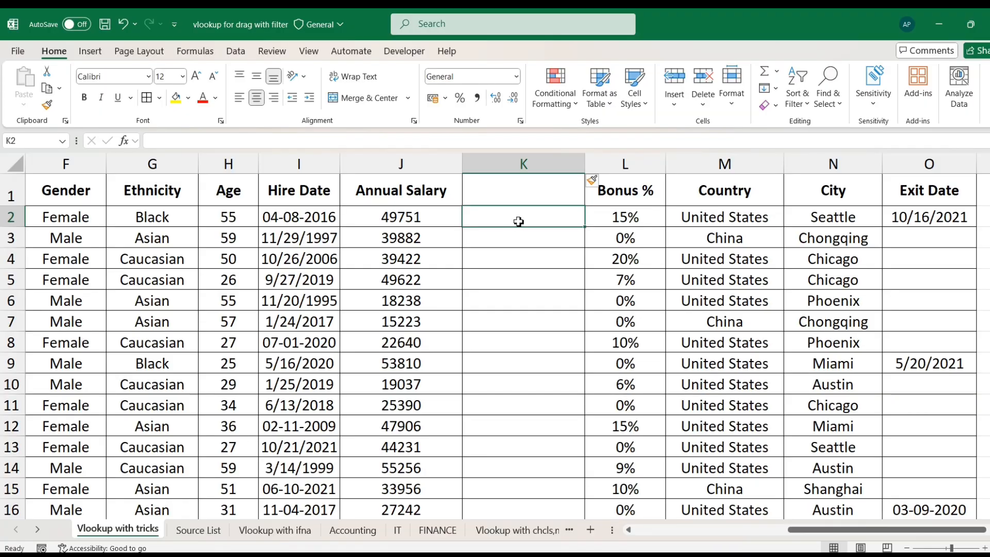
Review the EEID column D1:D12 on the Source List sheet and return to the employee table.
click(201, 530)
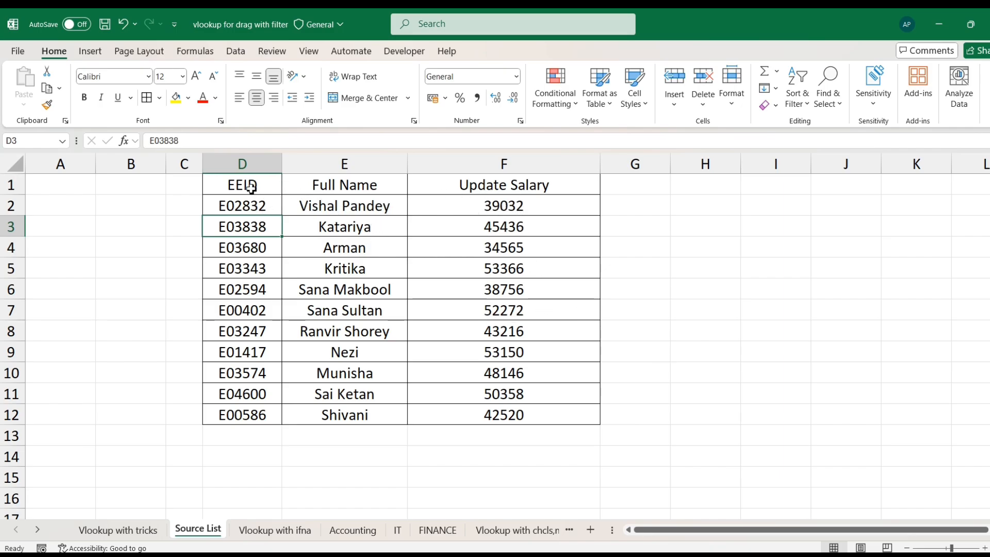
drag(253, 187, 239, 417)
click(148, 534)
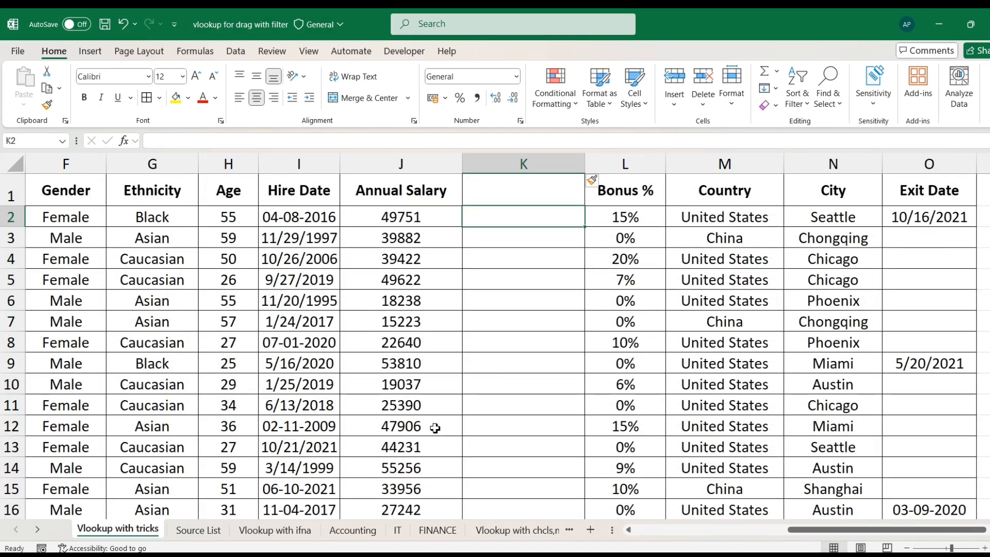
Enter =VLOOKUP(A2,'Source List'!$D$1:$F$12,3,0) in K2 to look up the updated salary by EEID.
text(=VLOOKUP()
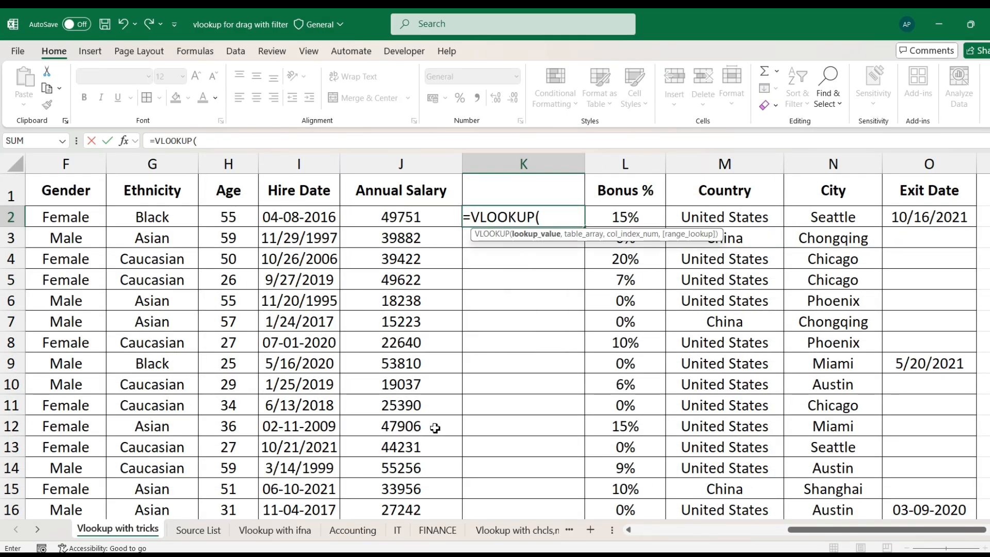
click(387, 218)
key(ctrl+Left)
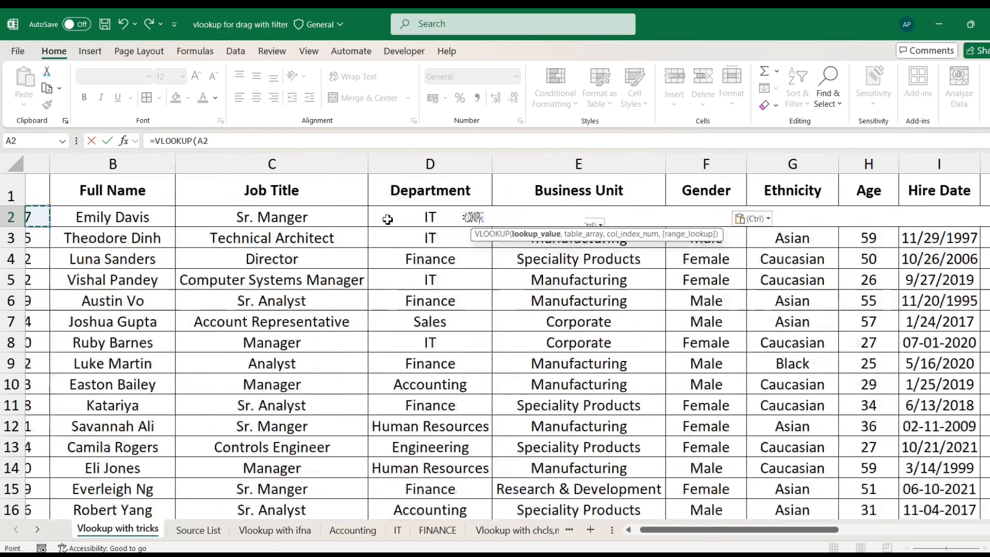
text(,)
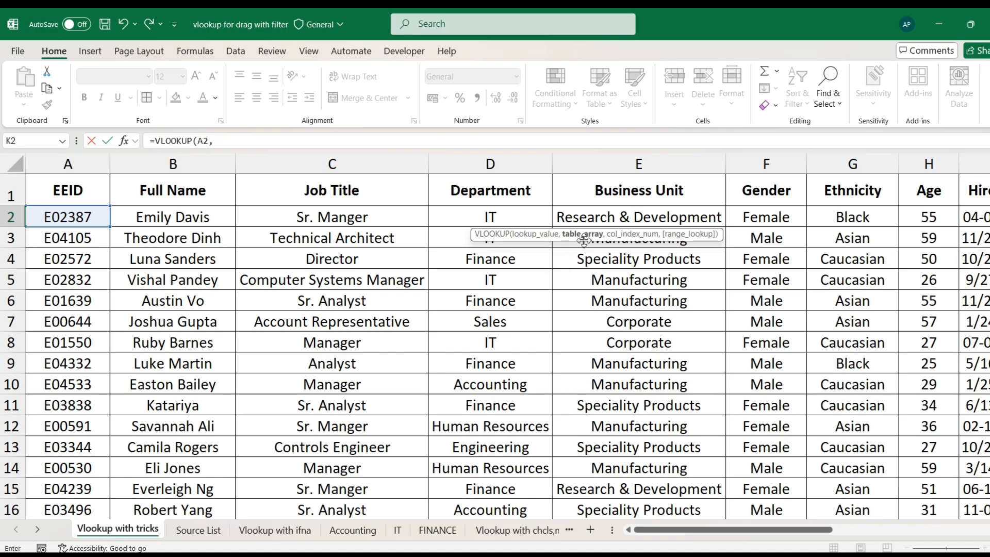
click(198, 531)
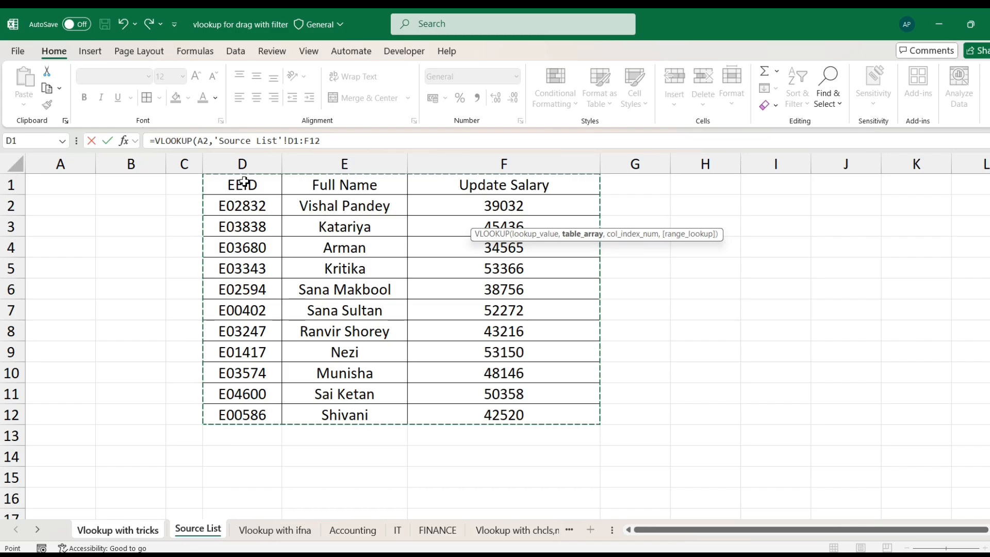
key(F4)
text(,)
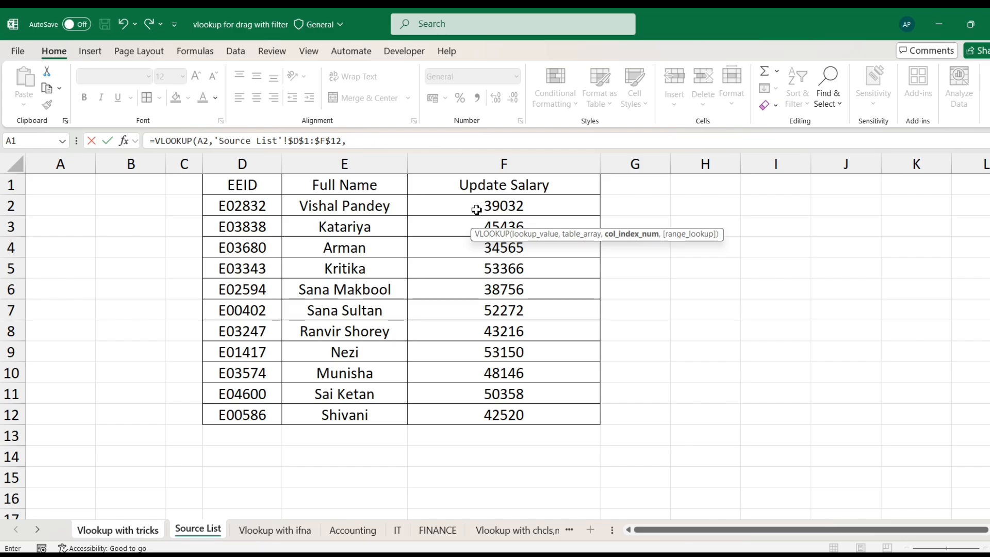
text(3,0)
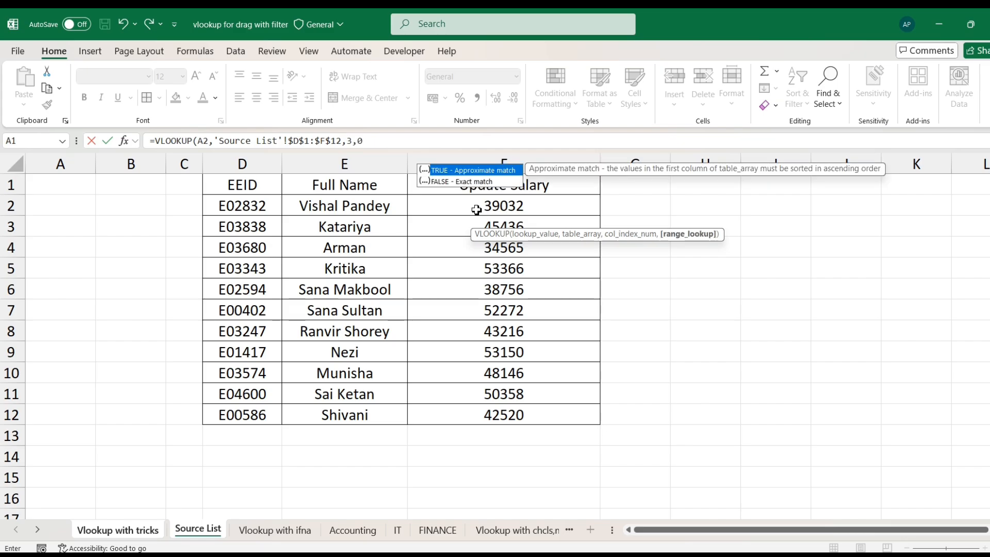
text())
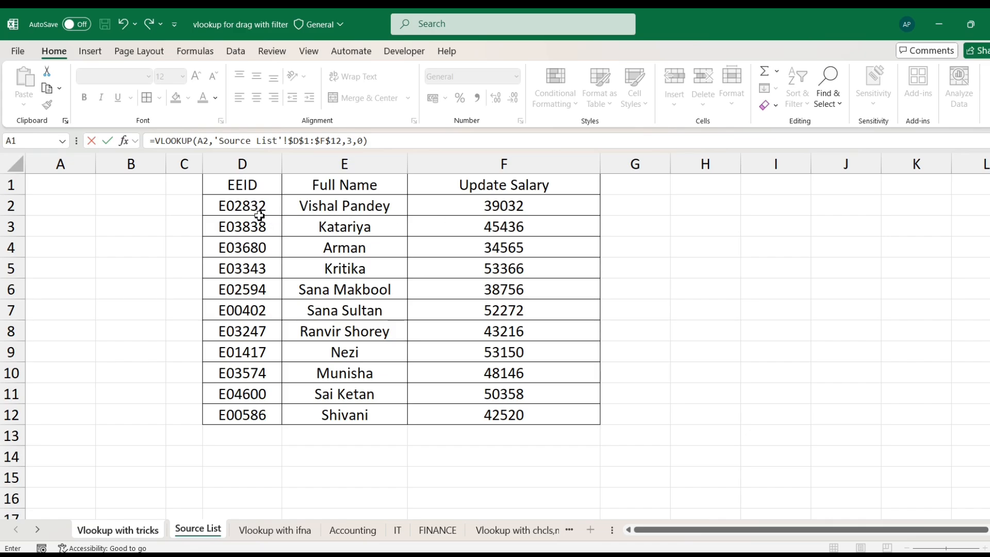
key(Return)
Fill the K2 lookup formula down column K to the last employee row and check the row 5 result.
click(825, 217)
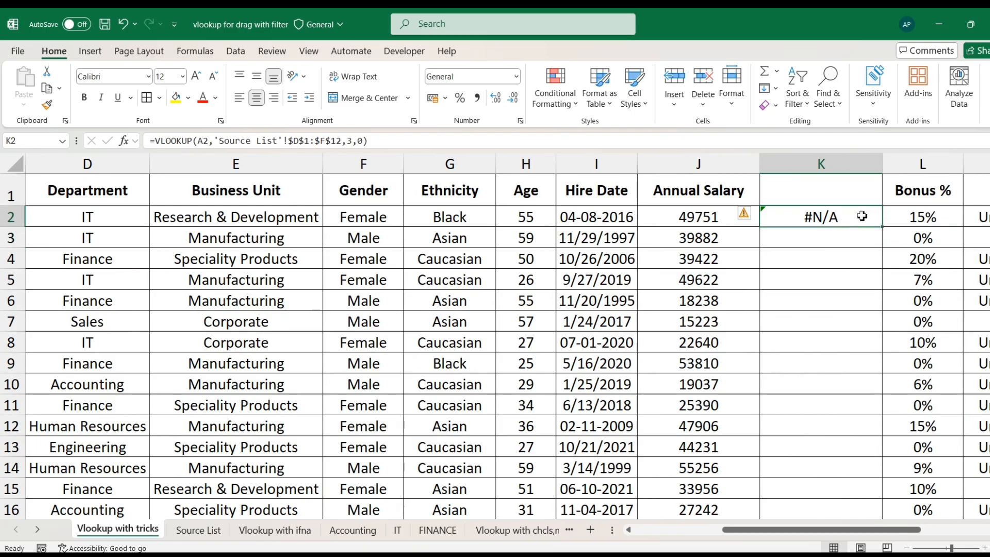
double_click(884, 227)
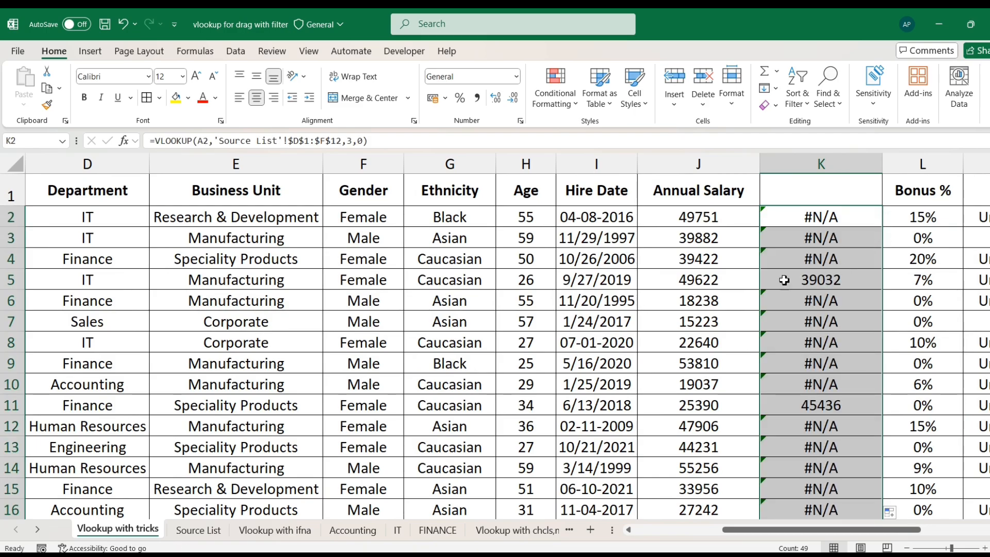
click(718, 279)
click(550, 283)
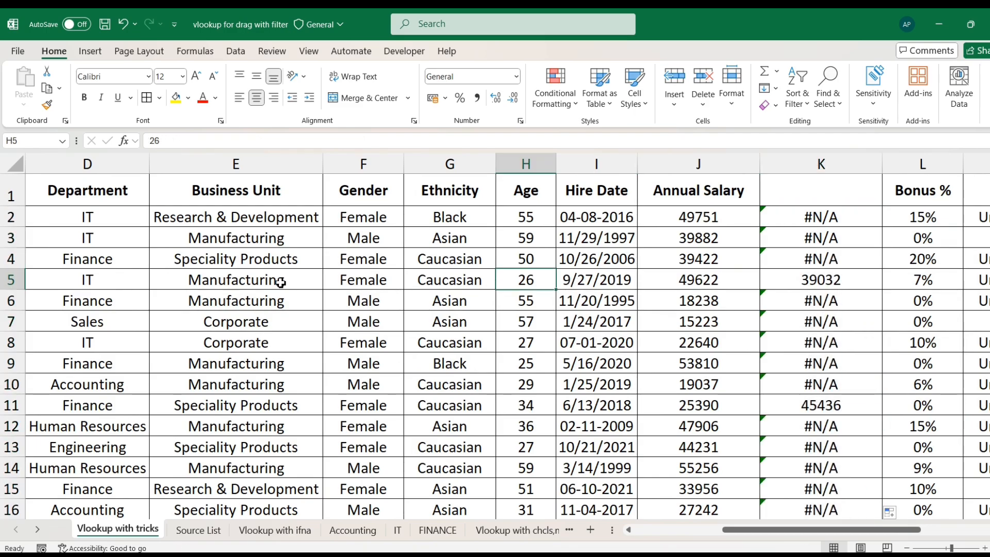
click(856, 280)
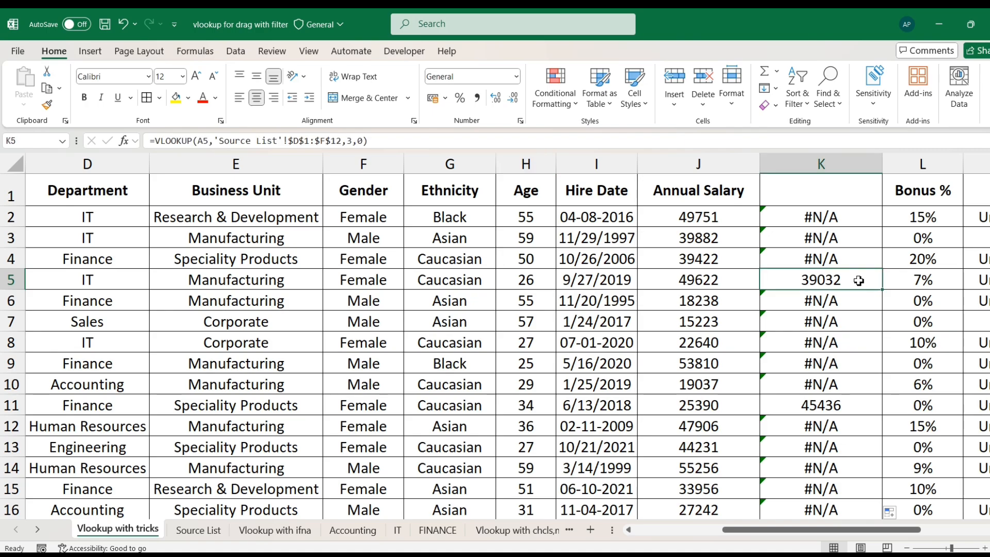
scroll(858, 311, down, 6)
scroll(858, 311, up, 6)
key(ctrl+c)
key(Left)
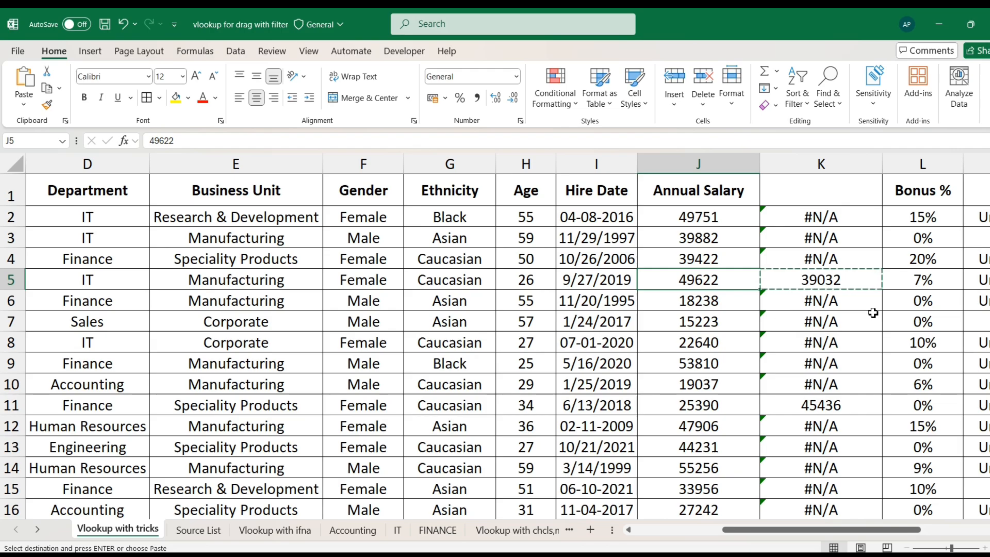
key(Escape)
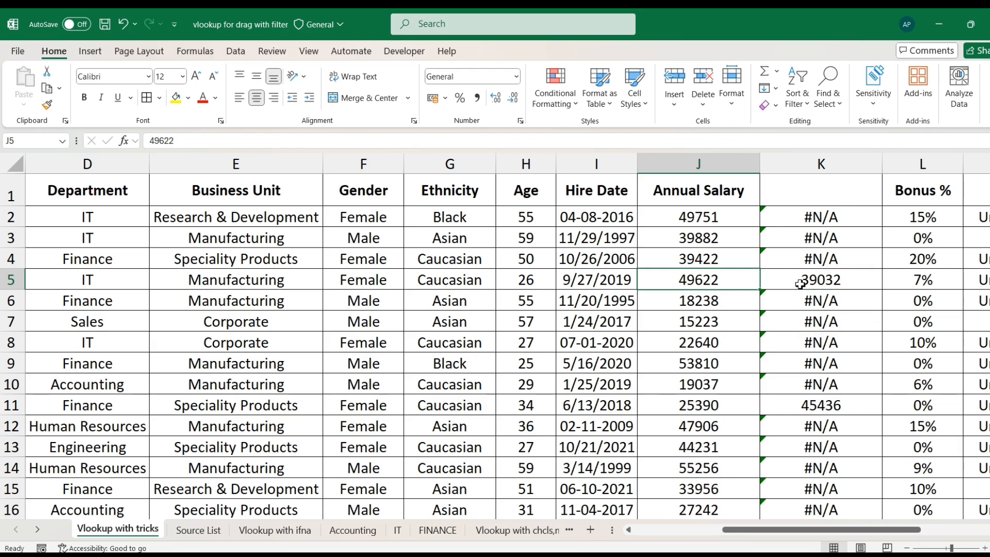
Select the whole employee table from A1 through Exit Date down to row 50 and turn on filtering for its headers.
click(707, 199)
key(ctrl+Home)
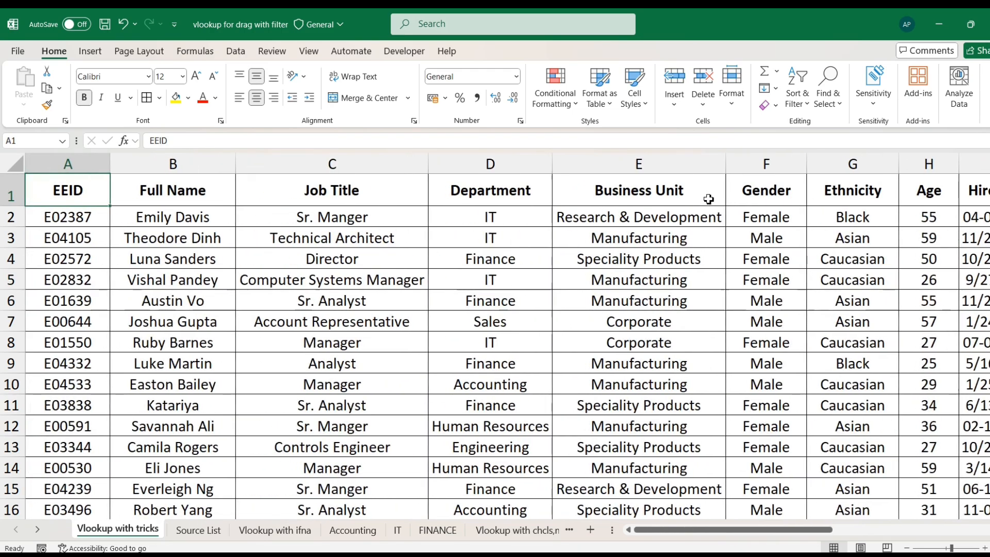
key(shift+Right)
key(shift+Right)
key(shift+Right)
key(shift+Right)
key(shift+Right)
key(shift+Right)
key(shift+Right)
key(shift+Right)
key(shift+Right)
key(shift+Right)
key(shift+Right)
key(shift+Right)
key(shift+Right)
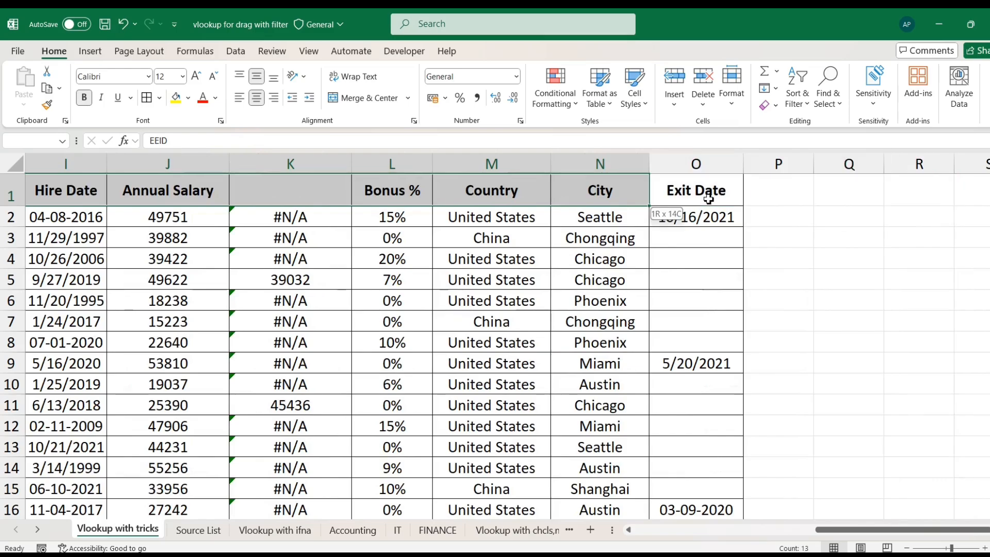
key(shift+Right)
key(ctrl+shift+Down)
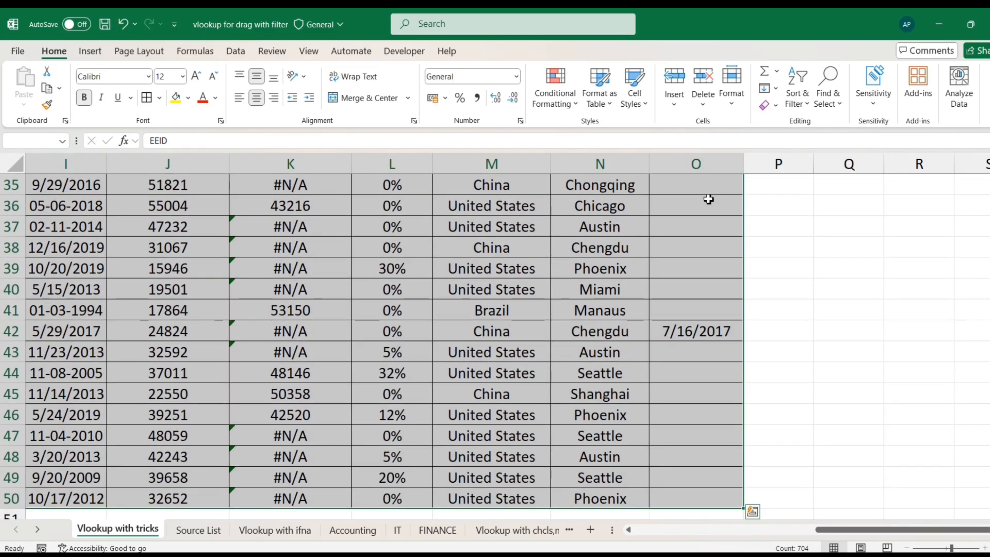
scroll(537, 288, up, 12)
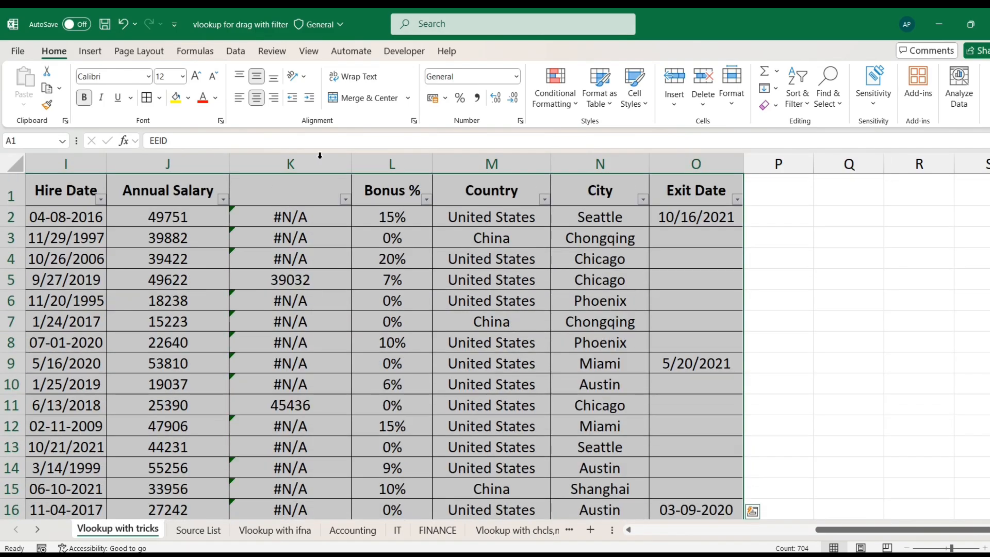
click(235, 52)
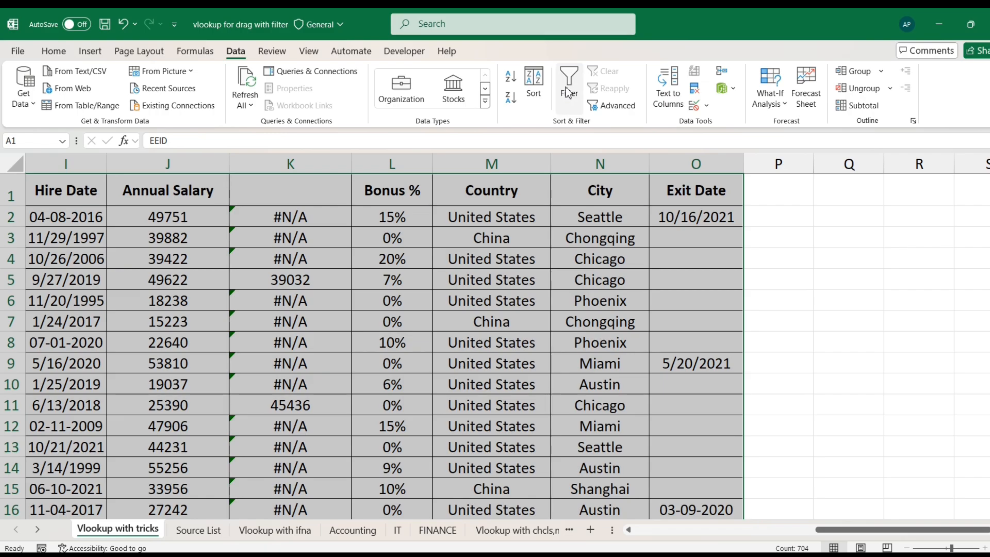
click(331, 212)
Filter column K to exclude the #N/A results.
click(345, 200)
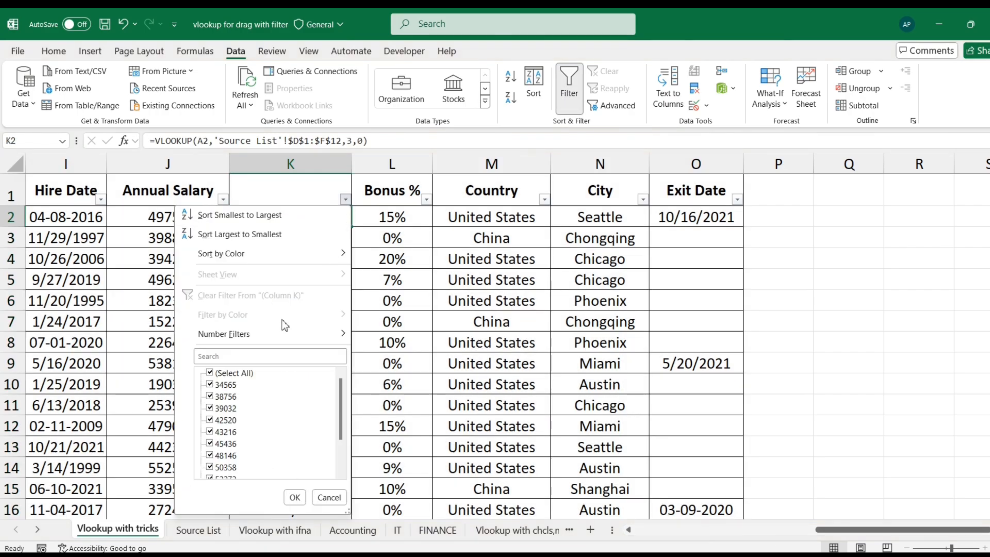
scroll(236, 397, down, 2)
click(223, 468)
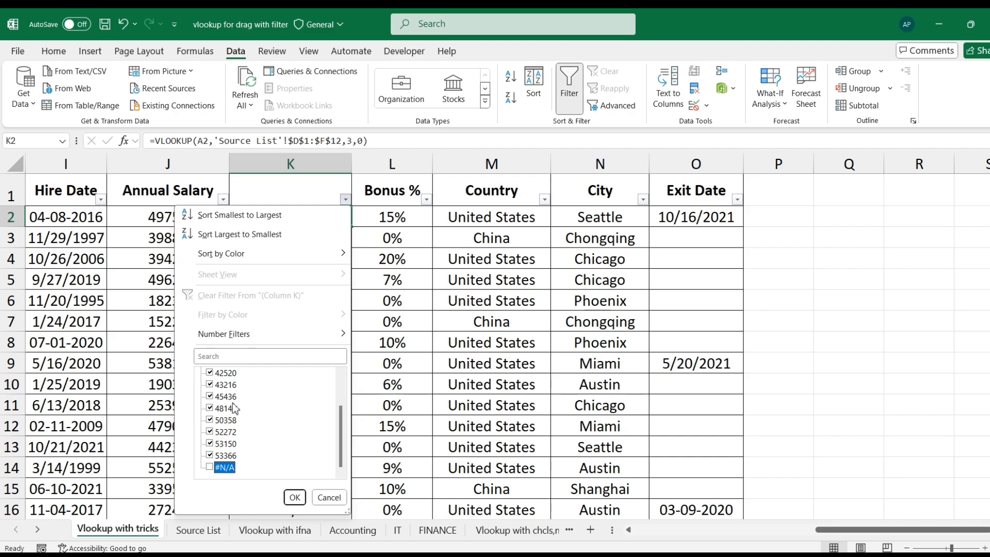
scroll(232, 405, up, 2)
click(295, 497)
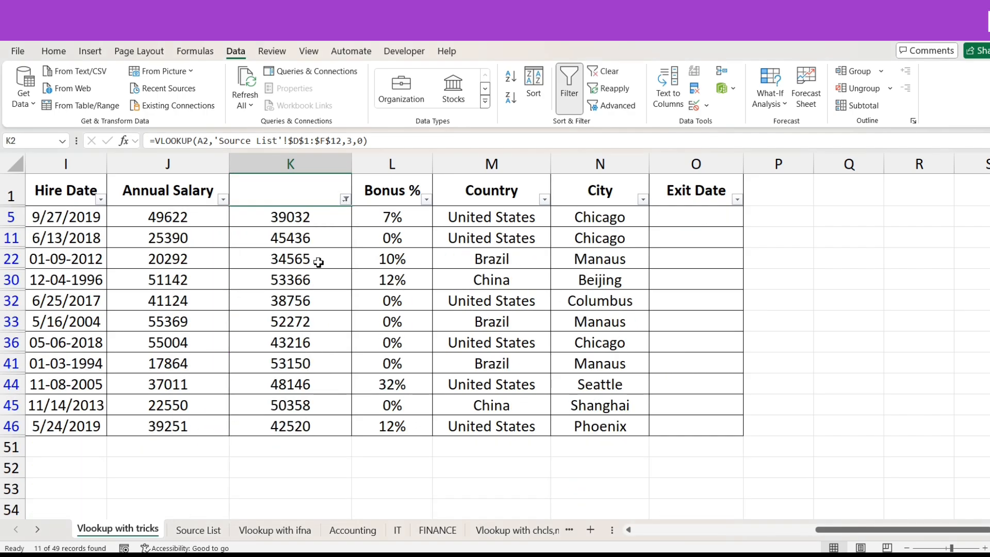
Try to copy the filtered lookup results K5:K46 and paste them into Annual Salary starting at J5.
click(288, 218)
drag(287, 217, 294, 427)
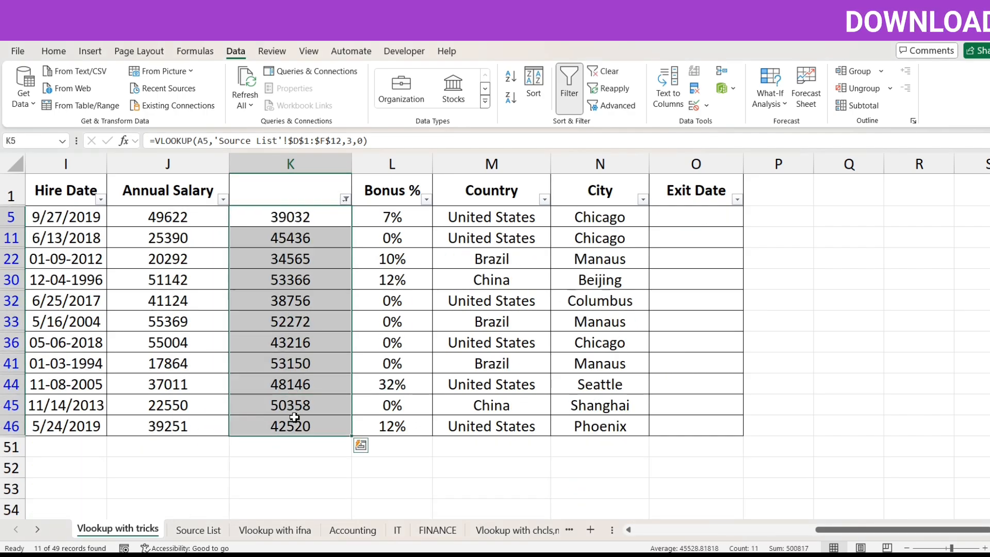
key(ctrl+c)
click(168, 217)
key(shift+Down)
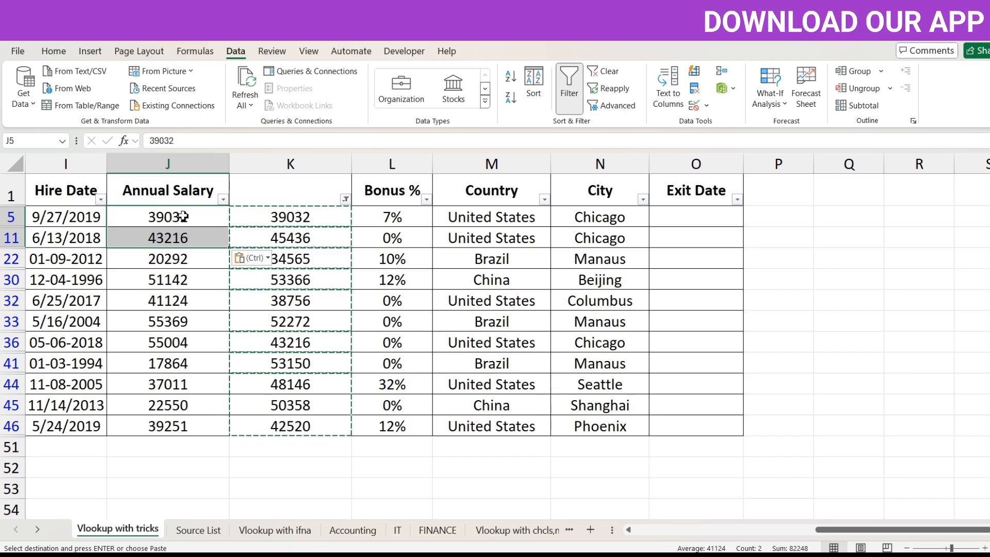
Copy the filtered results K5:K46, paste them below the table from J52 as a test, and delete the pasted values.
drag(279, 222, 313, 432)
key(ctrl+c)
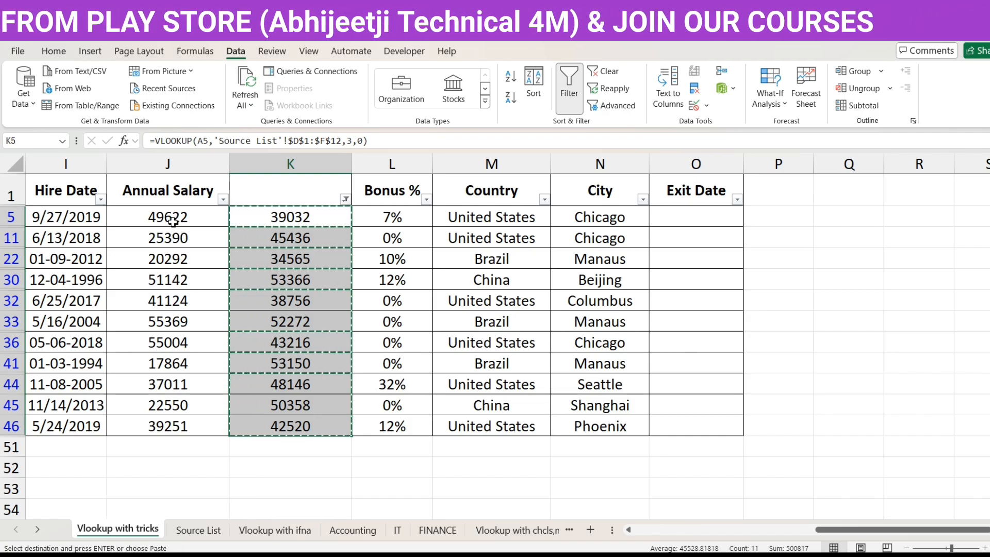
click(170, 467)
key(ctrl+v)
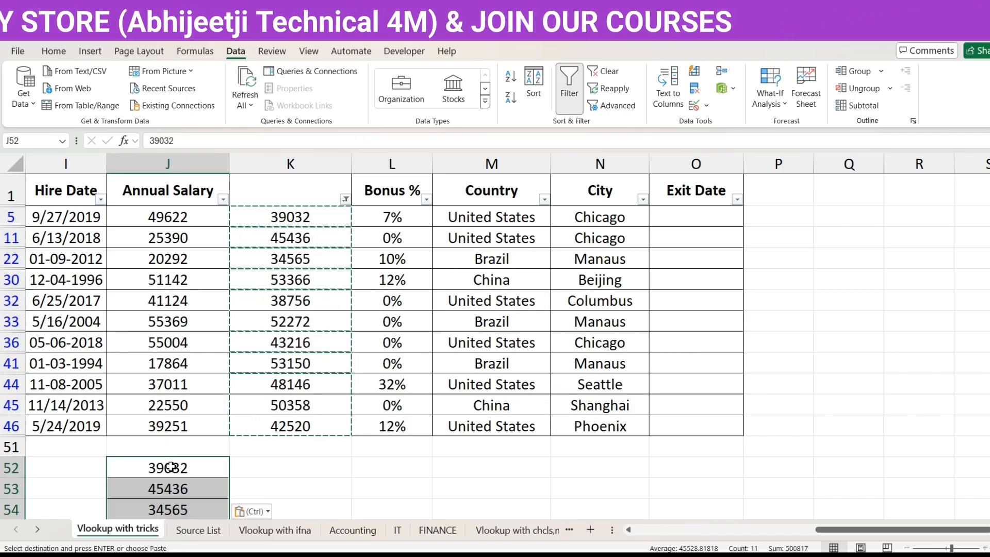
scroll(199, 469, down, 4)
scroll(199, 469, up, 3)
key(Delete)
scroll(201, 412, up, 1)
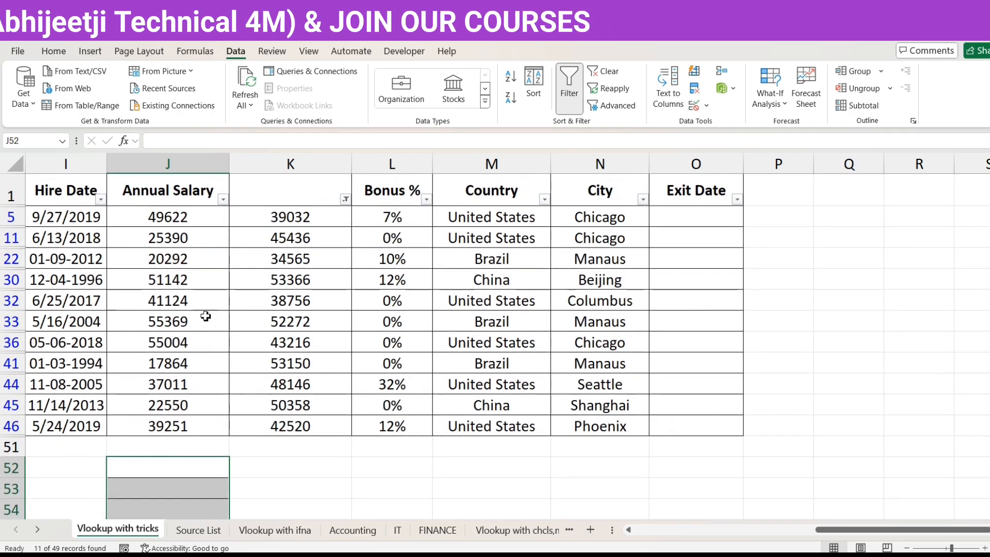
Enter =K5 in J5 and fill it down the visible Annual Salary cells to J46.
click(298, 231)
click(205, 221)
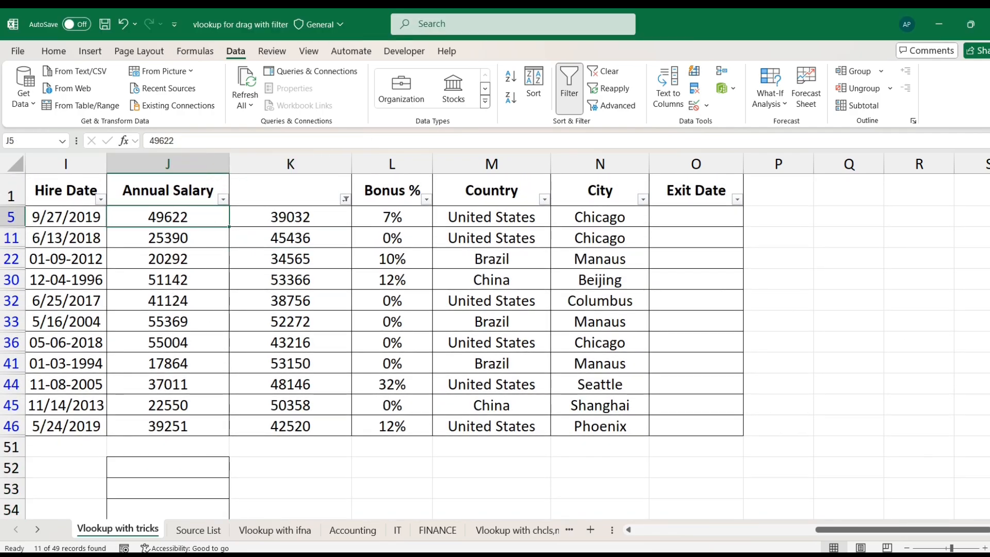
scroll(495, 319, left, 1)
text(=)
key(Right)
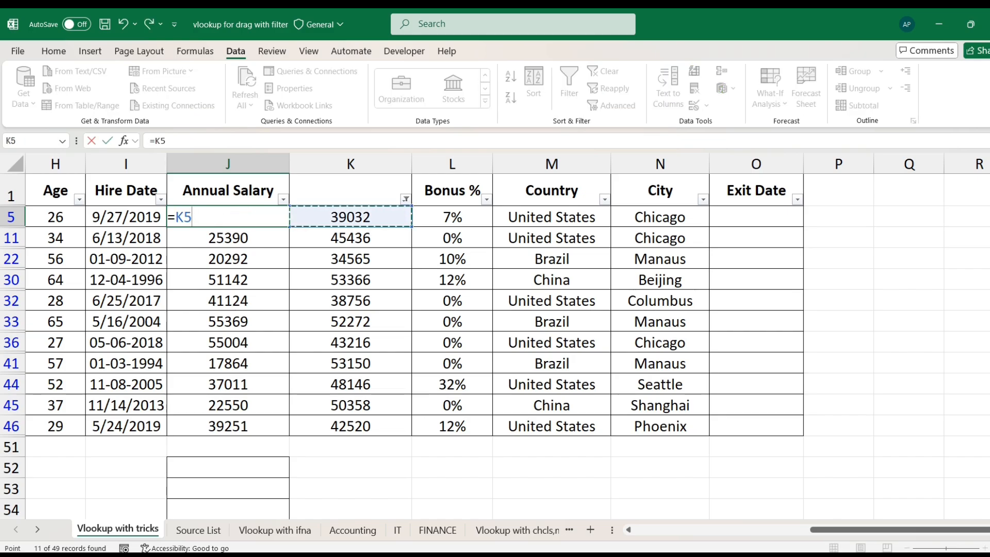
key(Return)
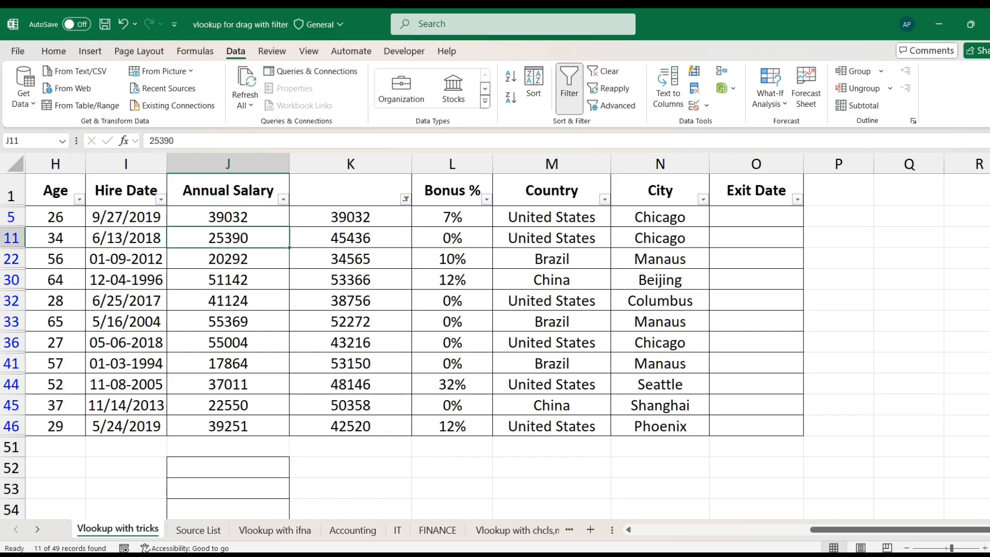
click(277, 216)
drag(289, 231, 270, 434)
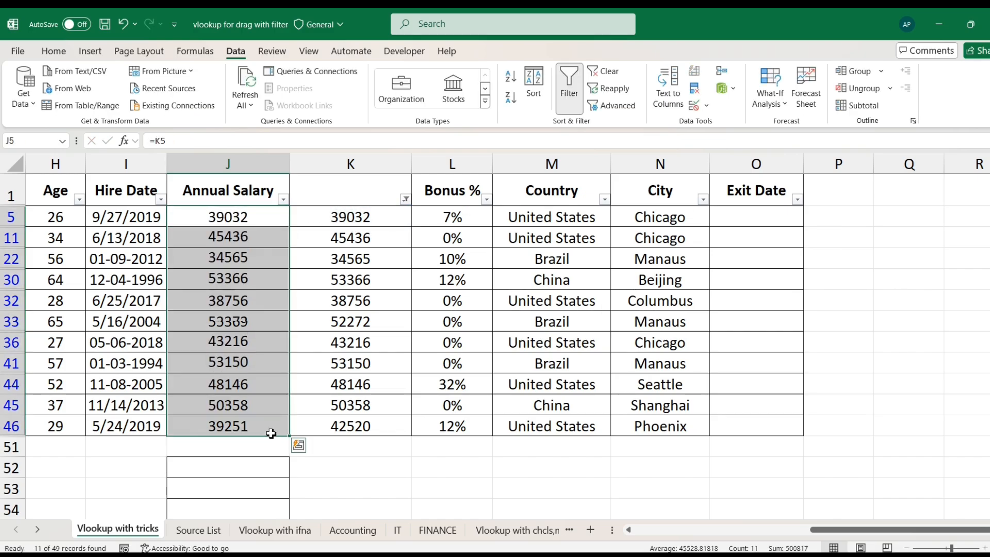
Highlight the updated Annual Salary cells in yellow, remove the filter, and check the updated salary in J11.
click(54, 51)
click(175, 97)
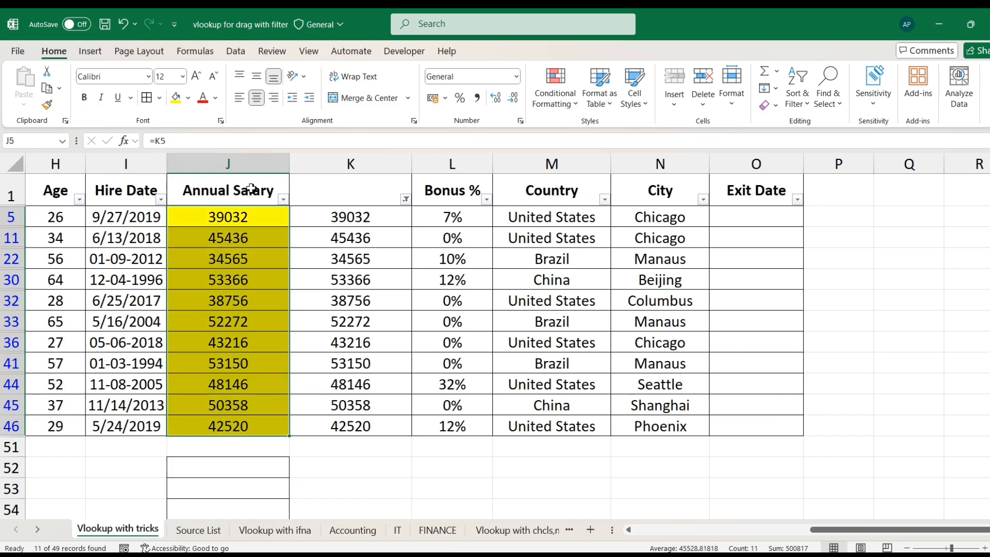
click(250, 182)
key(ctrl+shift+l)
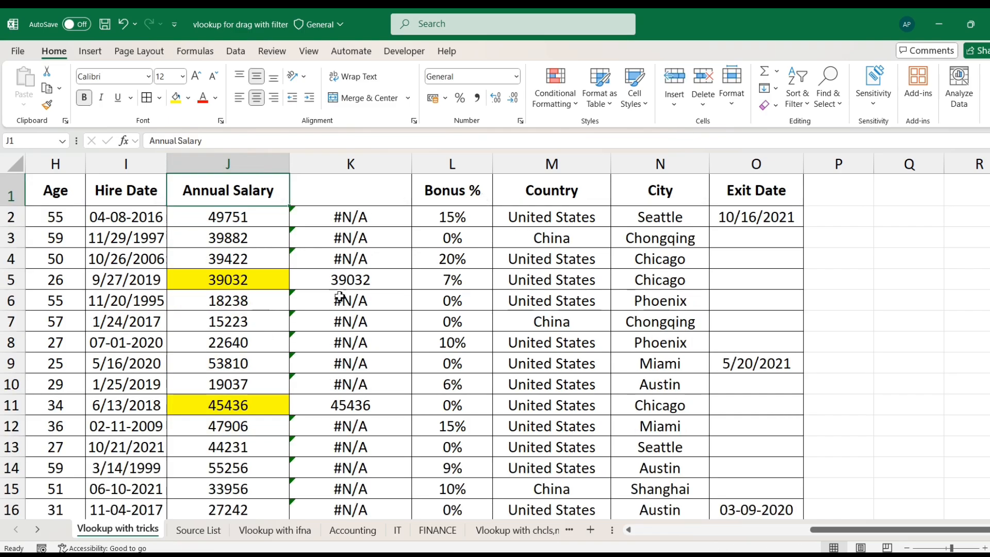
click(304, 284)
click(250, 399)
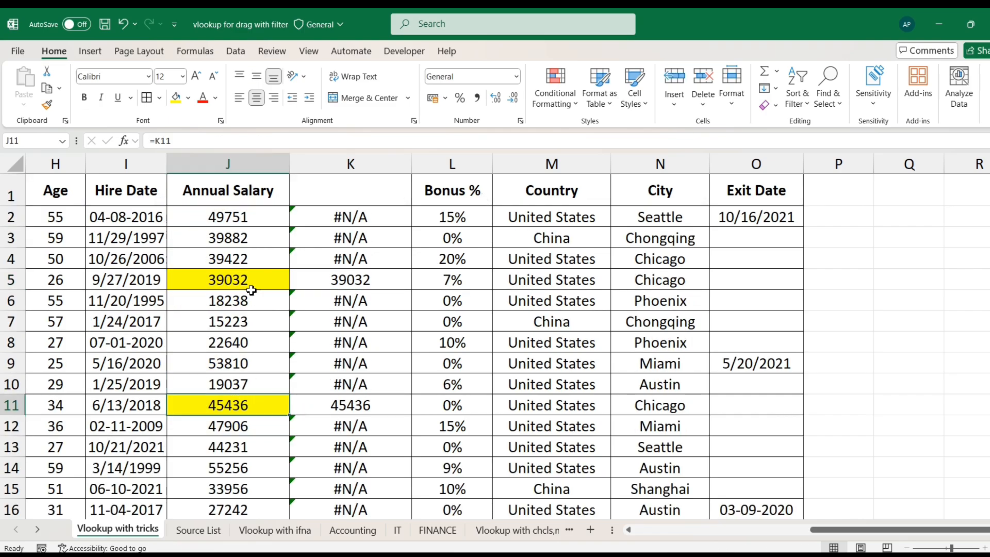
Convert the Annual Salary cells J2:J50 to fixed values by pasting them over themselves as values, and check J5.
click(258, 216)
key(ctrl+shift+Down)
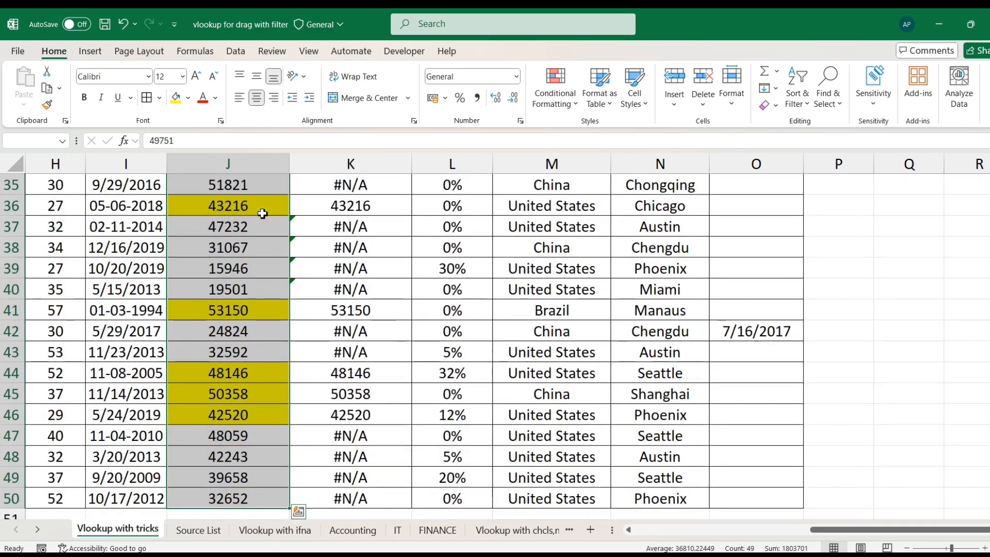
key(ctrl+c)
scroll(257, 250, up, 11)
right_click(246, 215)
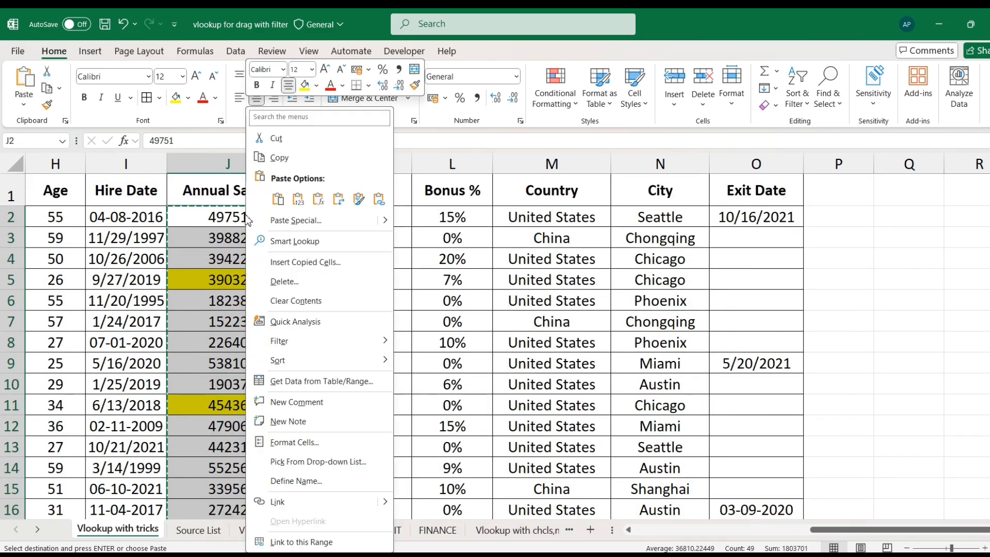
click(272, 222)
click(175, 195)
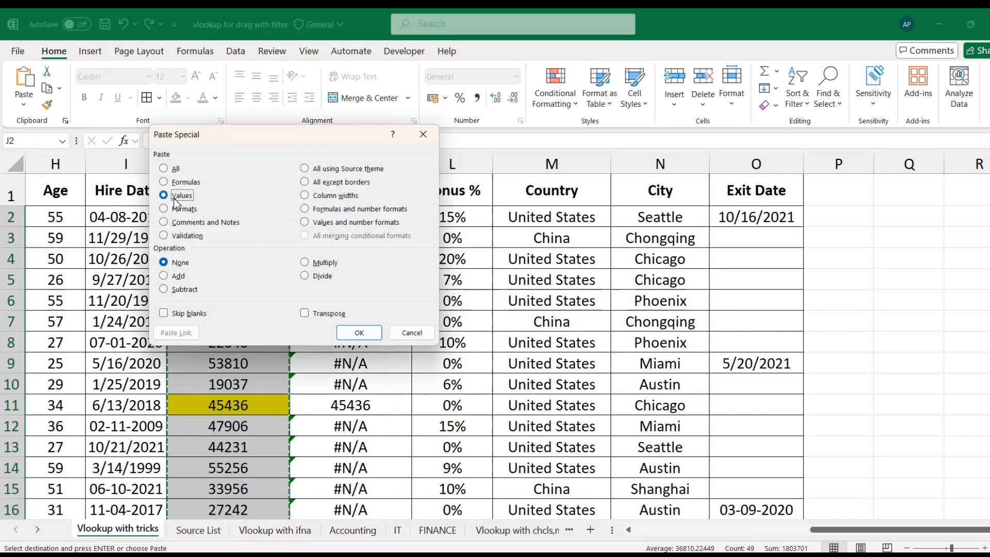
click(359, 333)
click(256, 282)
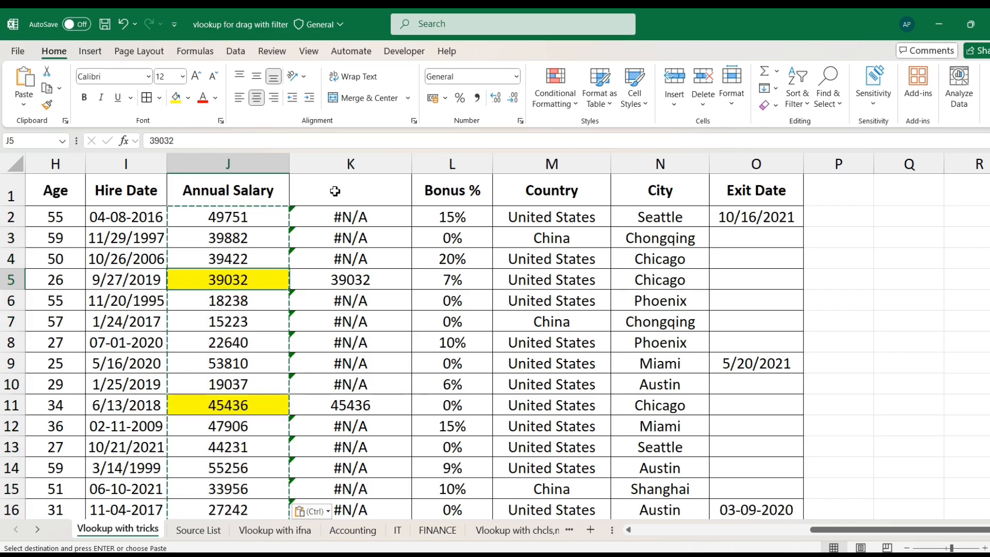
Delete helper column K containing the lookup results.
click(344, 162)
right_click(344, 161)
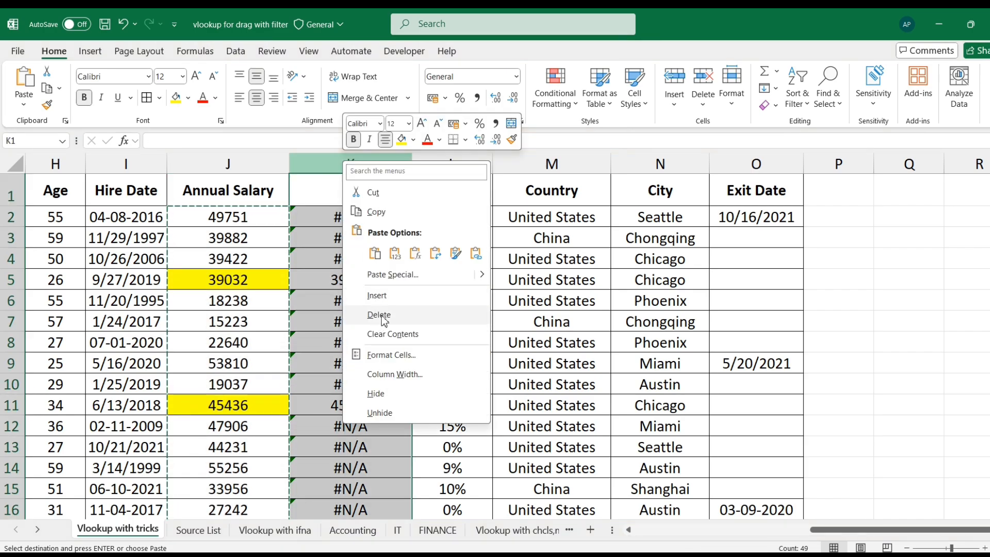
click(400, 315)
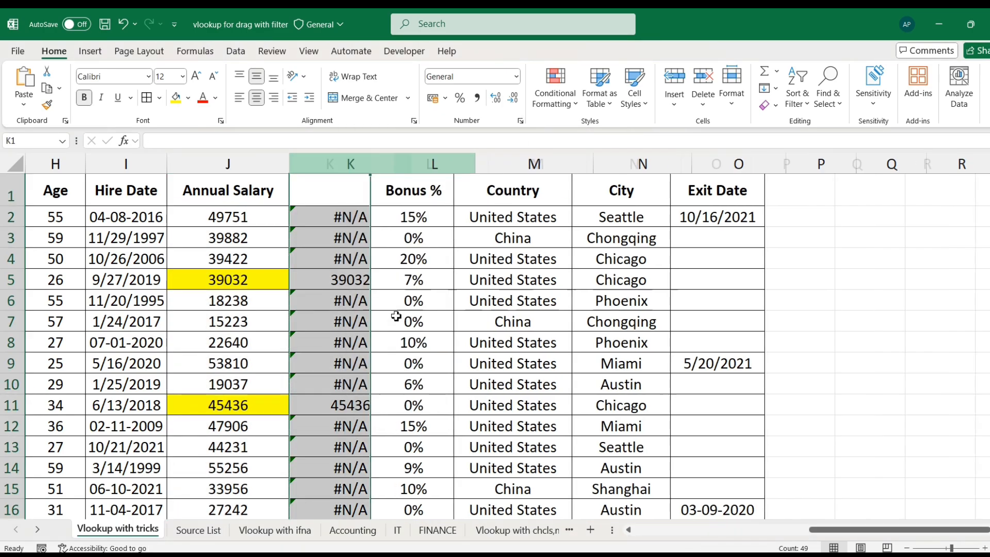
click(316, 289)
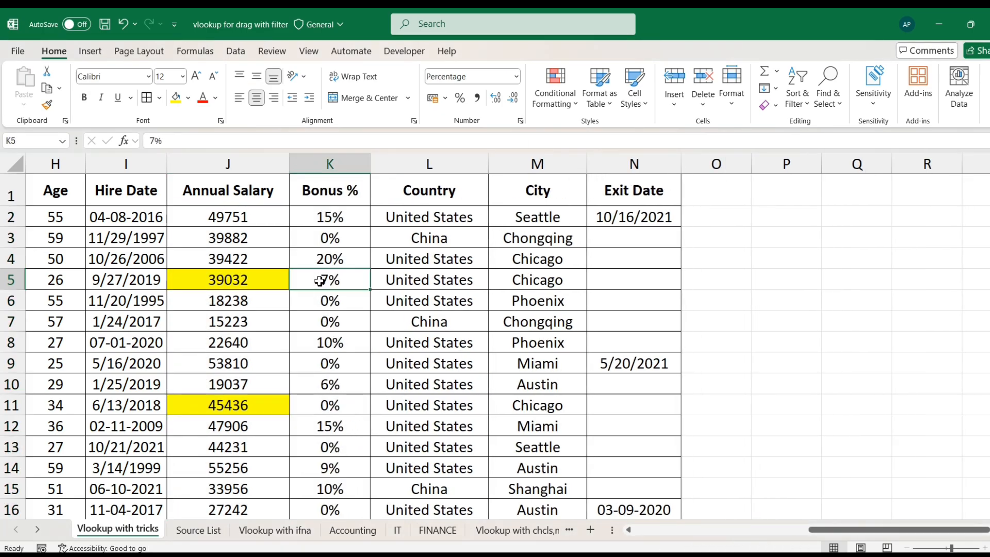
Examine the column headers and employee IDs of the table on the Vlookup with ifna sheet.
click(216, 536)
click(281, 535)
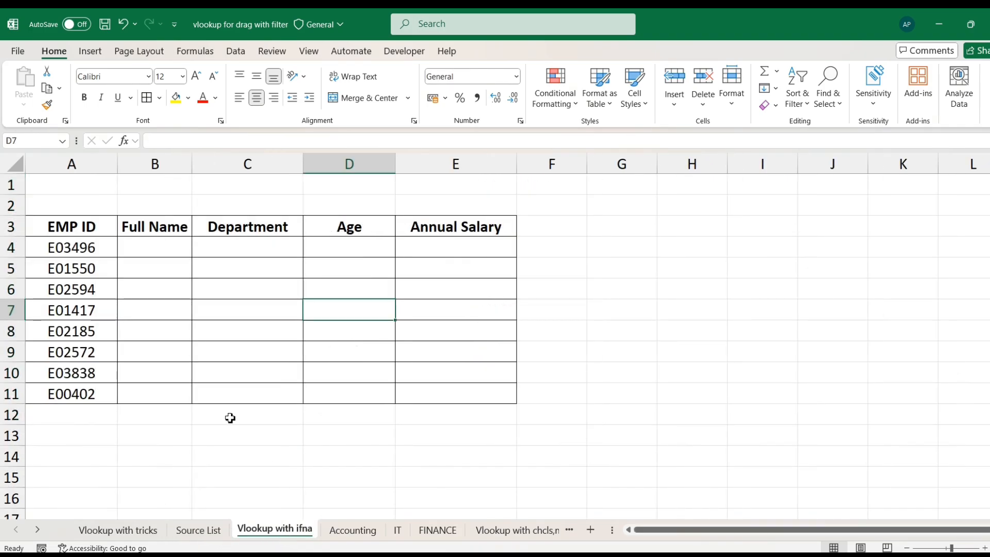
click(85, 248)
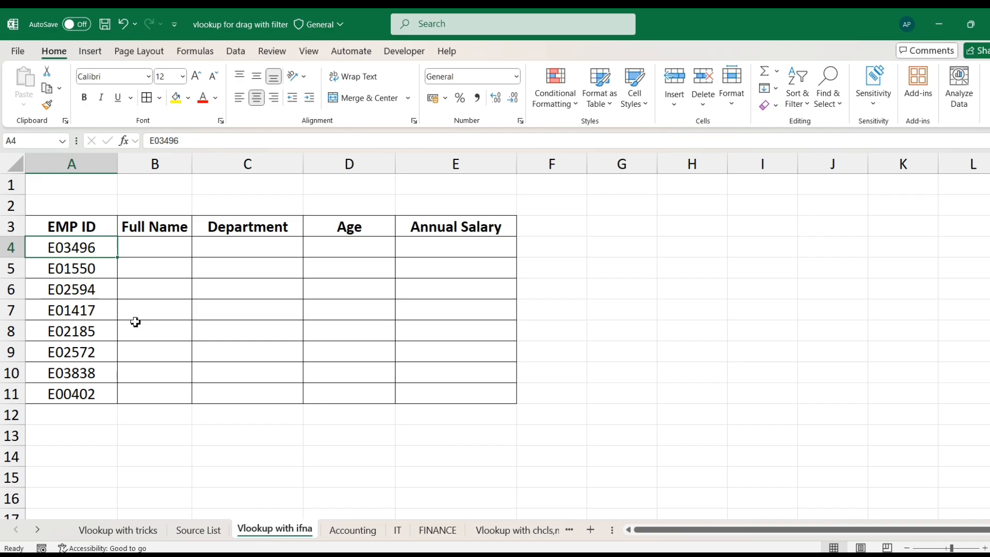
click(145, 233)
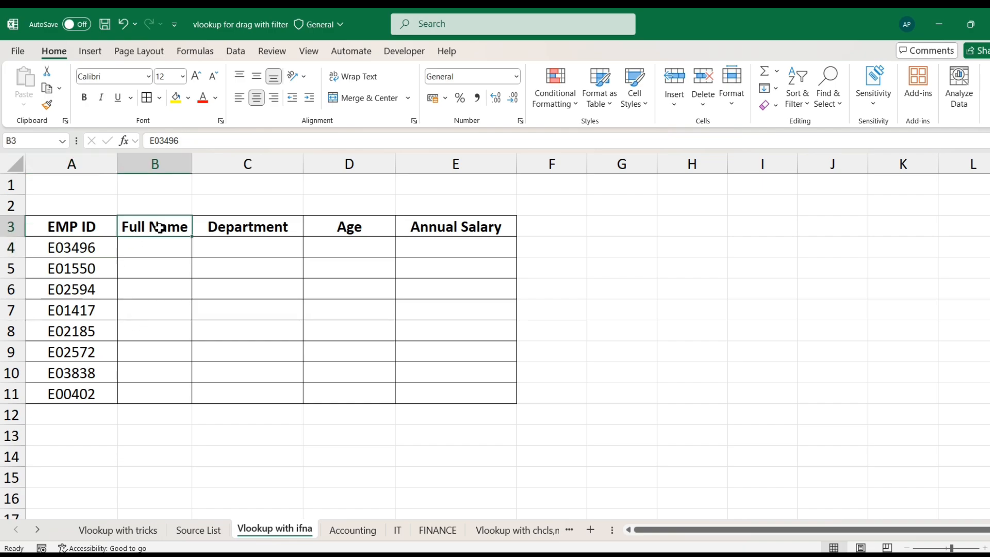
click(239, 230)
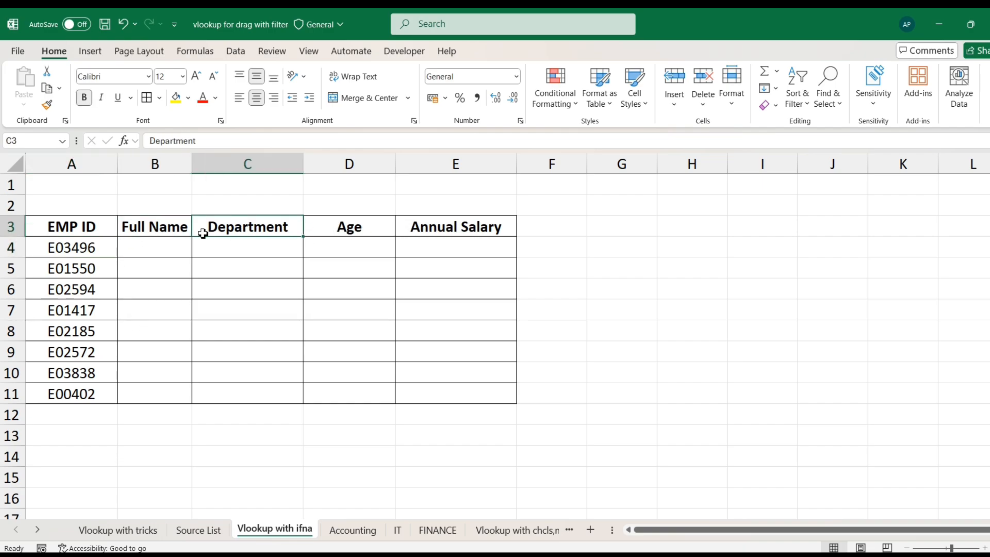
drag(166, 224, 412, 227)
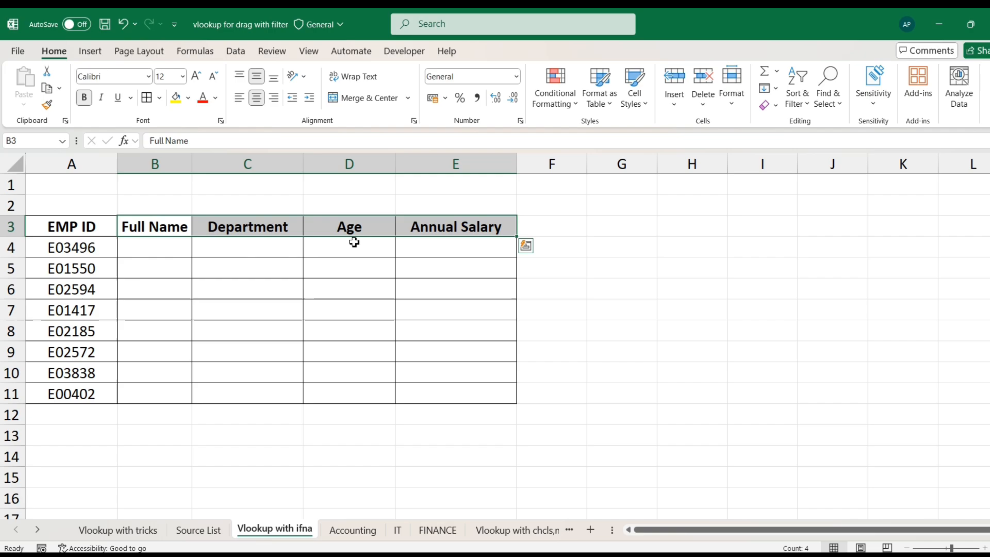
click(161, 248)
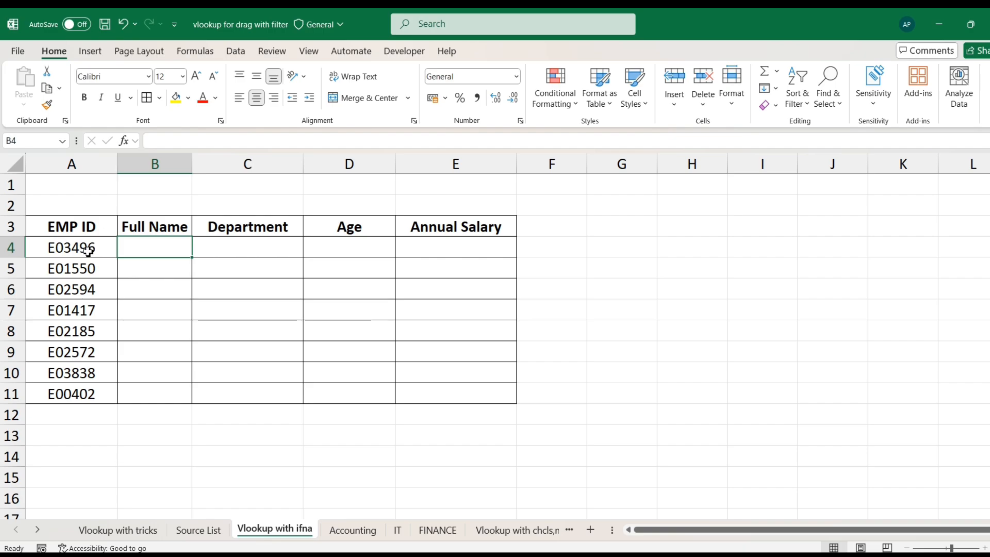
click(92, 227)
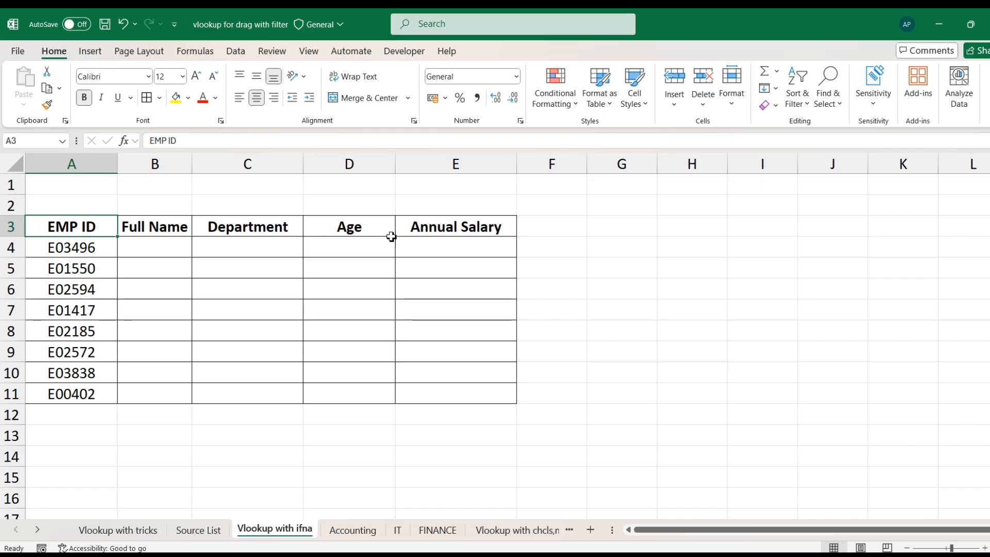
drag(85, 253, 88, 394)
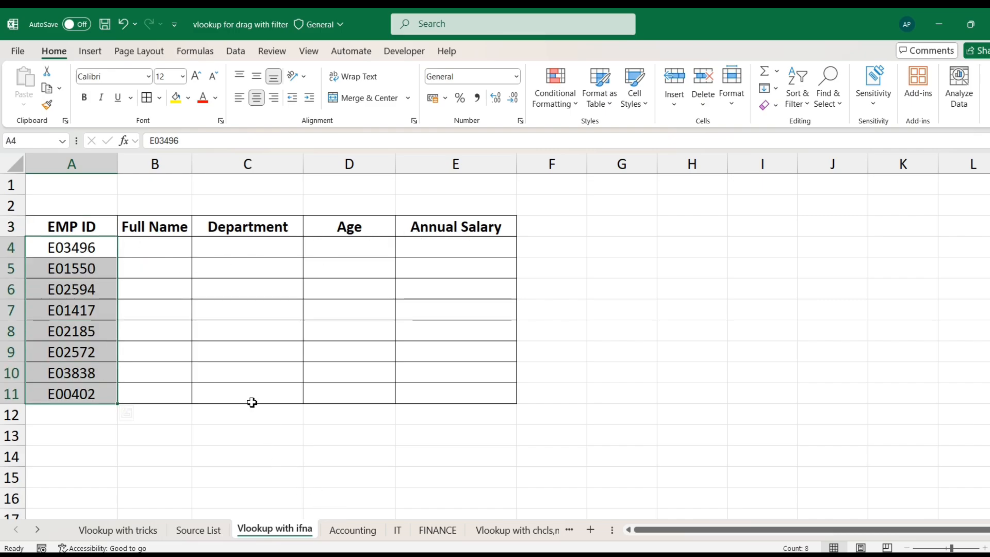
Review the employee data on the Accounting, IT and FINANCE sheets and return to the Vlookup with ifna sheet.
click(357, 531)
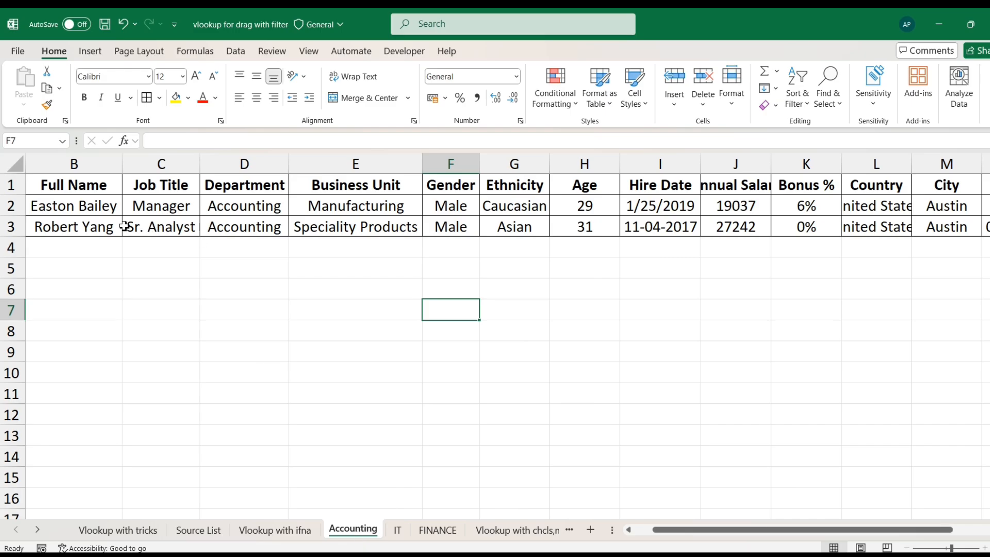
scroll(671, 530, left, 2)
click(398, 531)
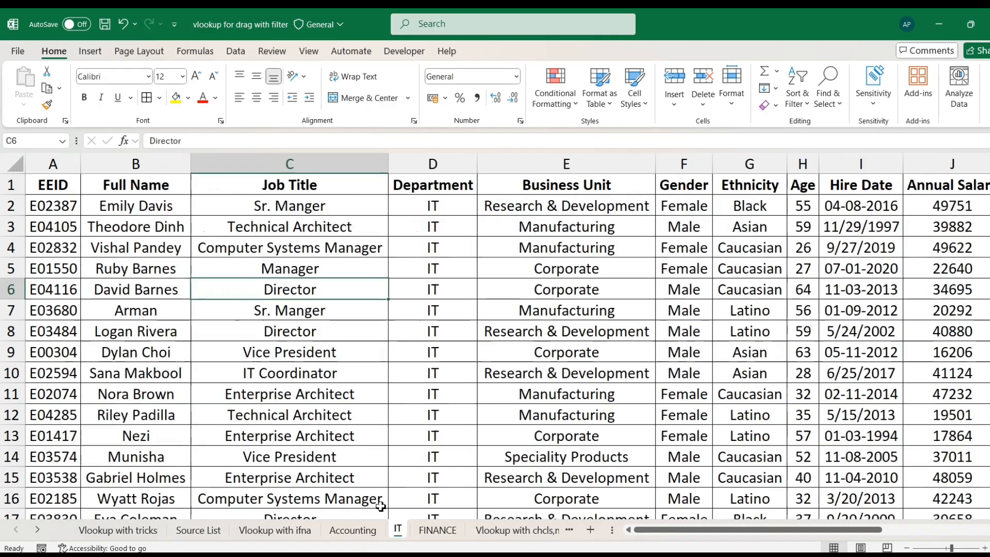
click(438, 530)
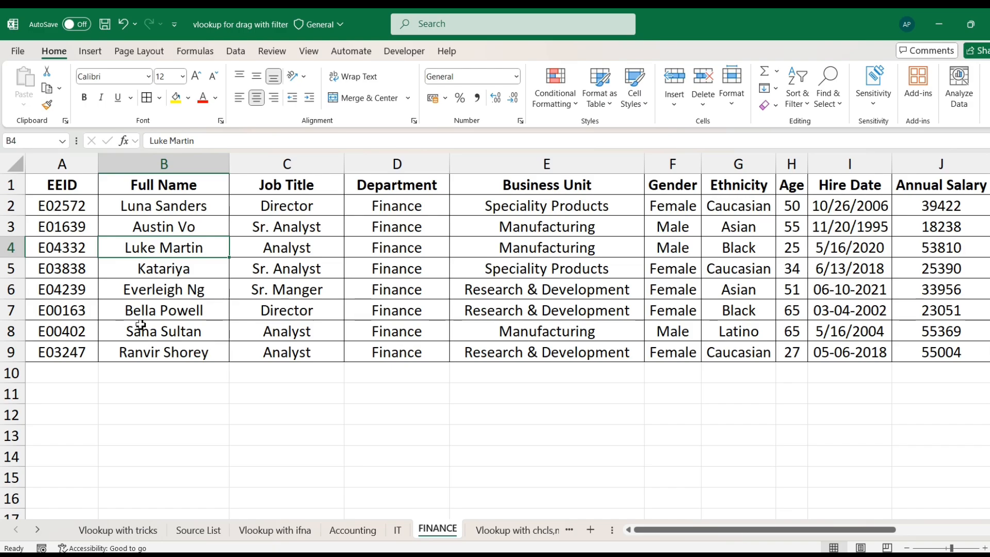
click(281, 530)
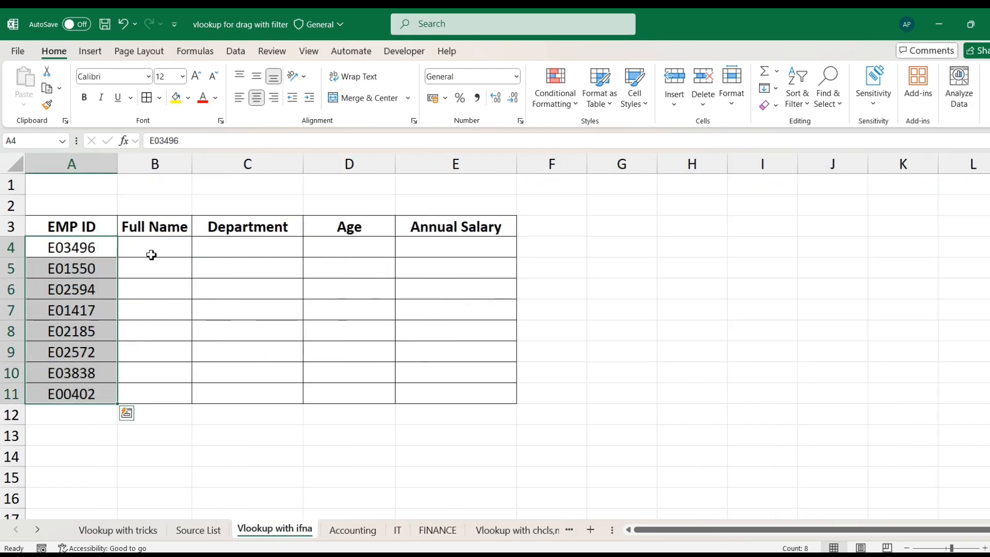
Begin a VLOOKUP formula in the first Full Name cell, B4, with A4 as the lookup value.
click(151, 255)
text(=)
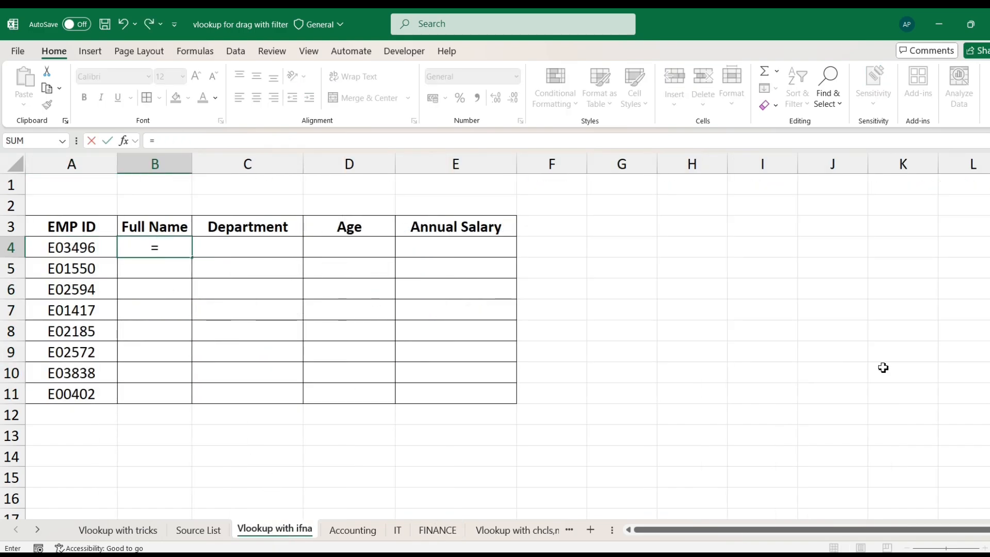
text(VLO)
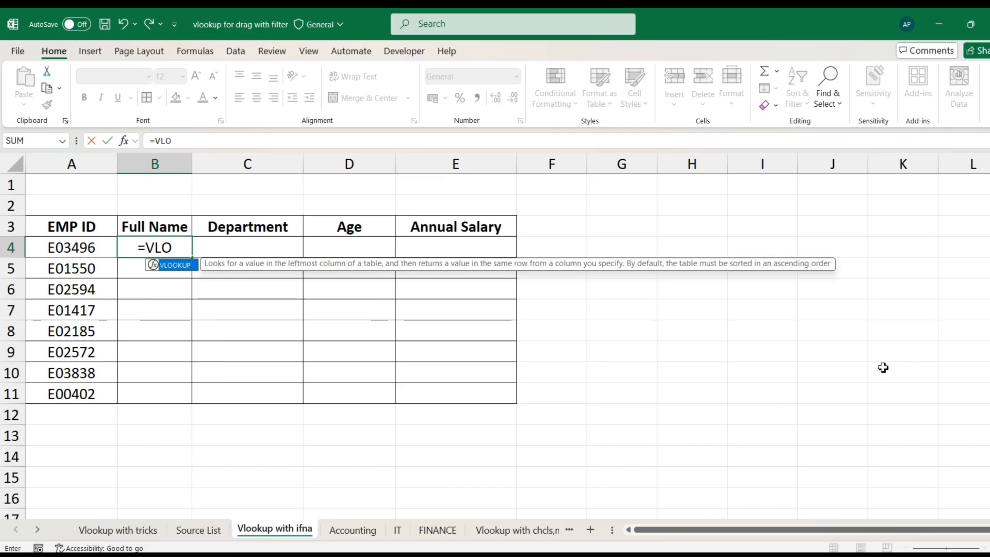
key(Tab)
key(Left)
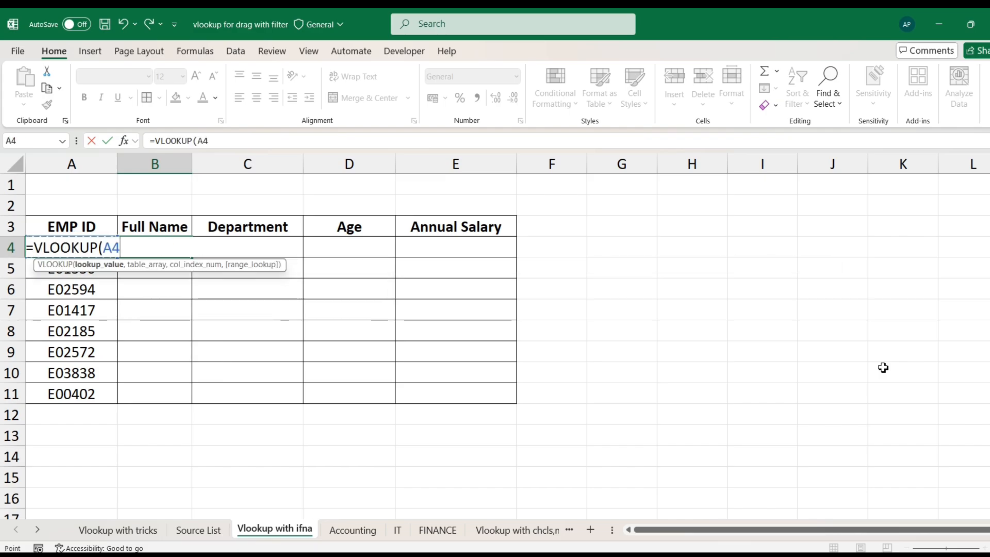
text(,)
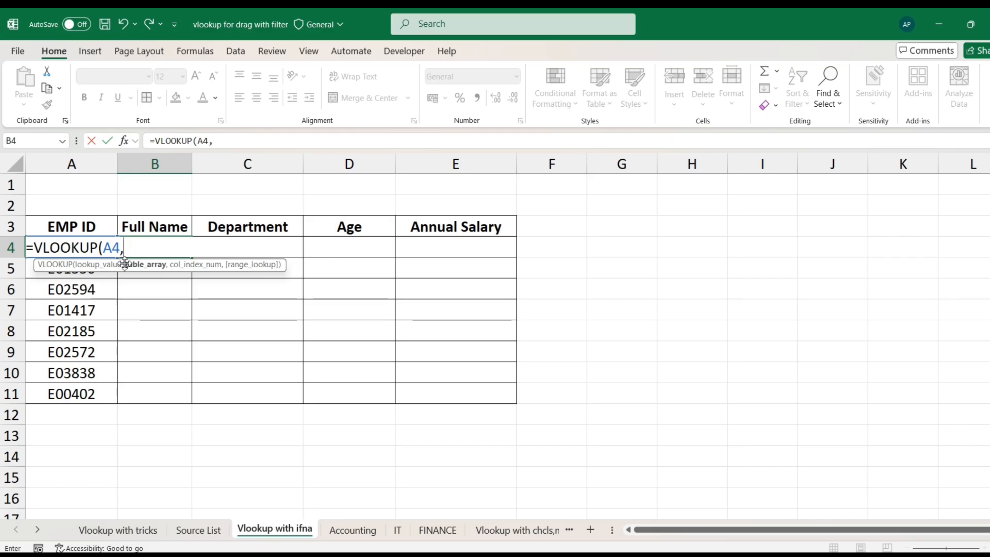
click(353, 530)
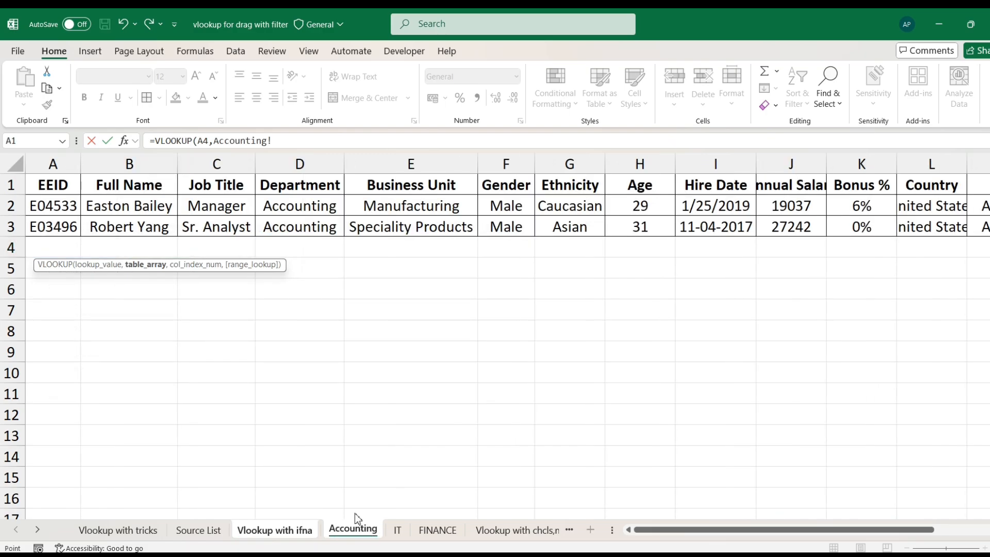
click(274, 534)
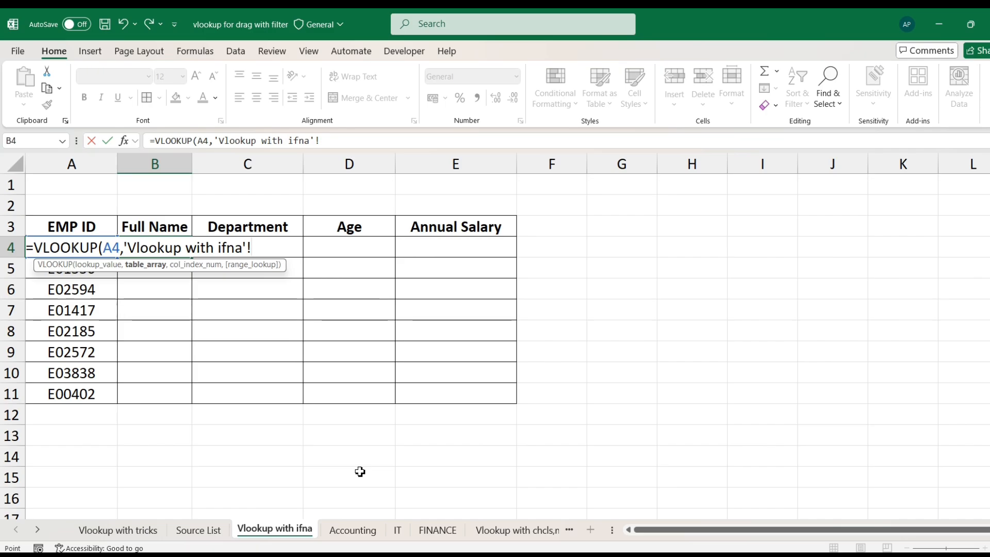
key(BackSpace)
key(BackSpace)
key(BackSpace)
key(BackSpace)
key(BackSpace)
key(BackSpace)
key(BackSpace)
key(BackSpace)
key(BackSpace)
key(BackSpace)
key(BackSpace)
key(BackSpace)
key(BackSpace)
key(BackSpace)
key(BackSpace)
key(BackSpace)
key(BackSpace)
key(BackSpace)
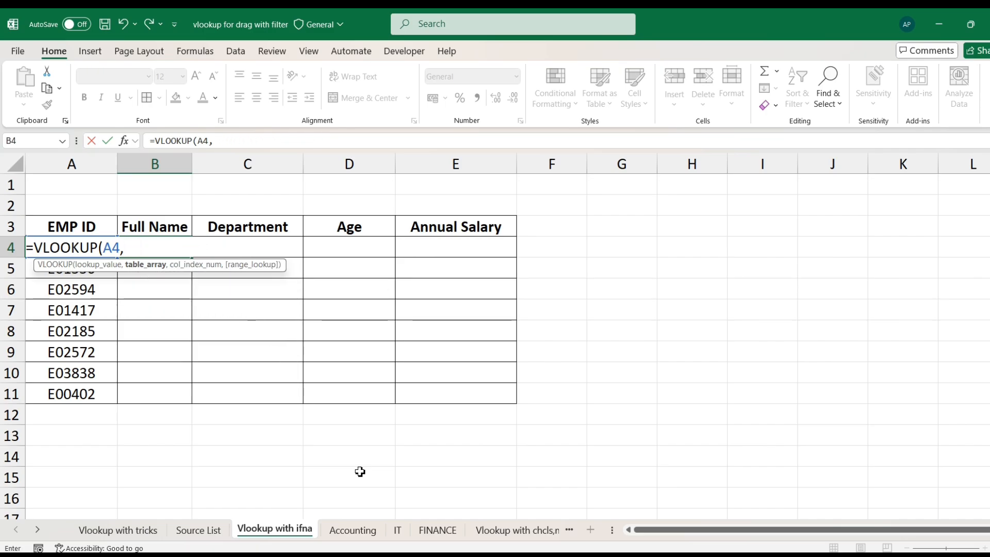
Try to complete the B4 VLOOKUP with an absolute Accounting!A1:N3 table range, column index 2 and exact match 0.
click(351, 536)
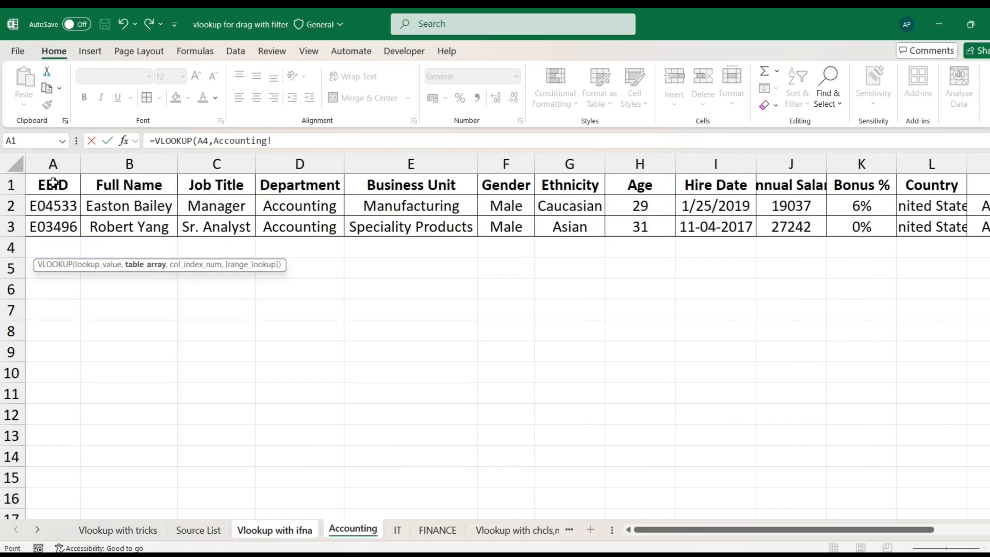
drag(53, 184, 873, 230)
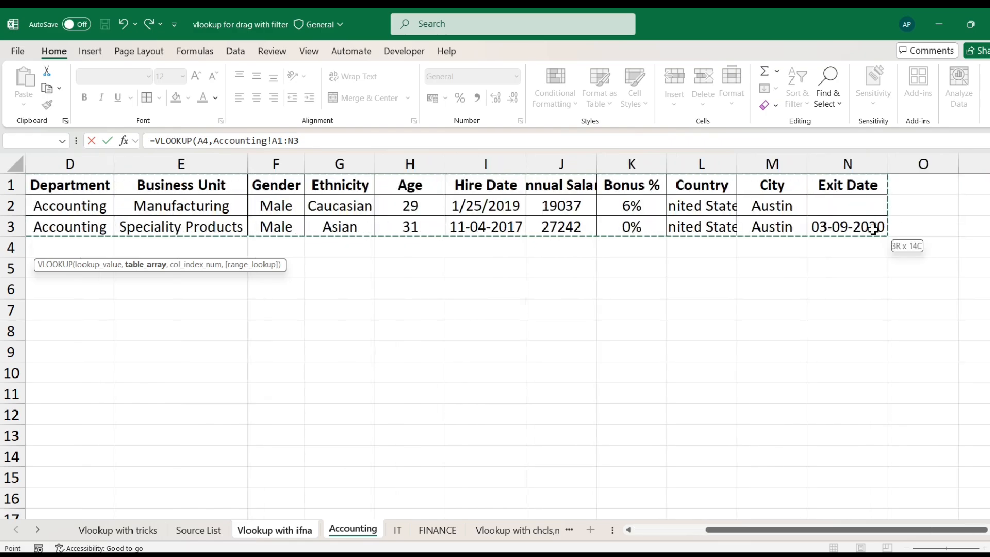
drag(778, 530, 641, 529)
drag(274, 140, 333, 137)
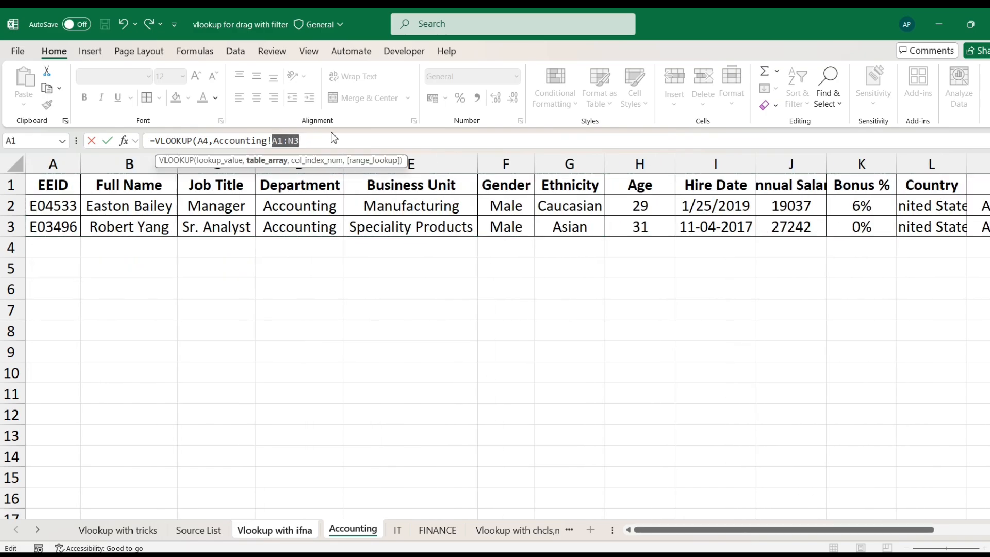
key(F4)
text(,2,)
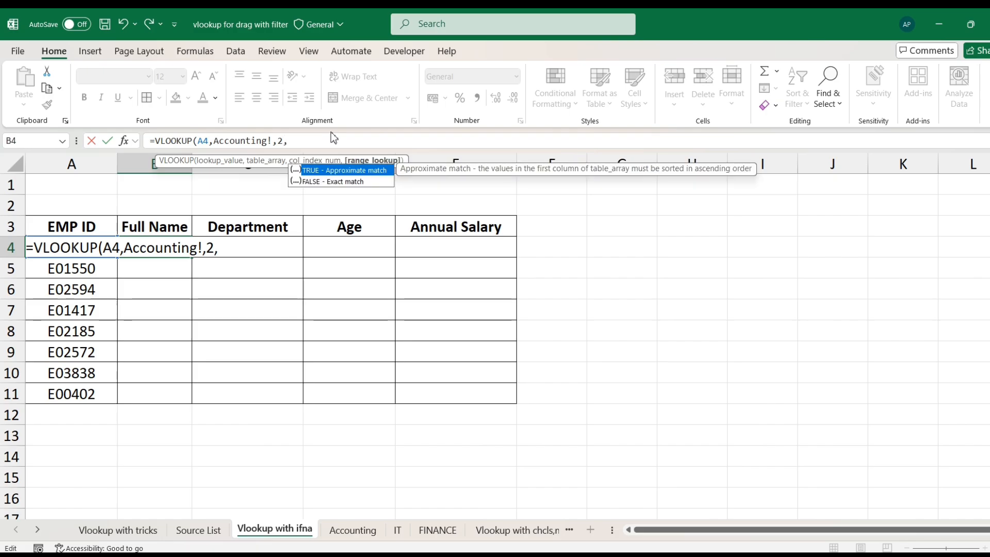
text(0))
key(Return)
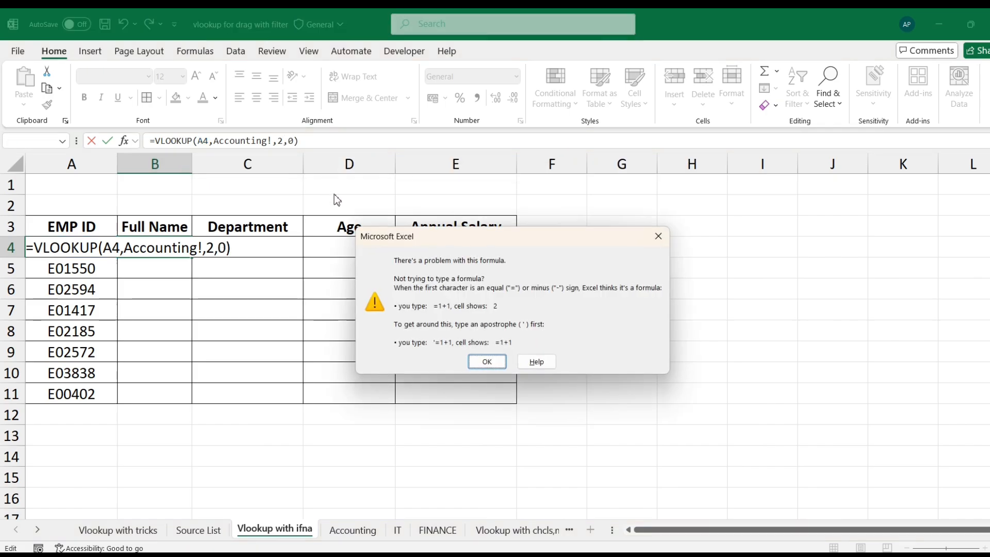
key(Return)
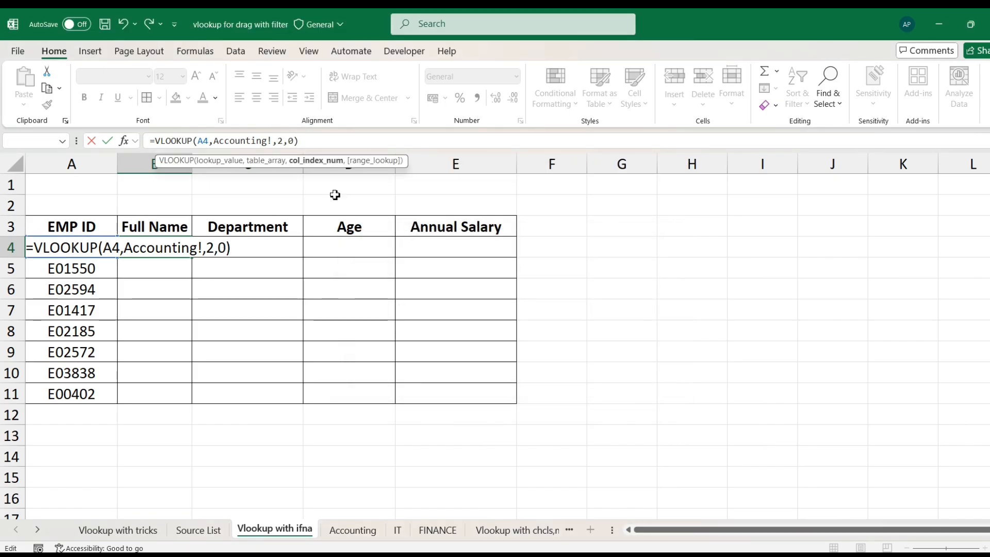
Remove the faulty Accounting reference and the arguments after it from the B4 formula, leaving =VLOOKUP(A4,.
key(BackSpace)
key(BackSpace)
key(BackSpace)
key(BackSpace)
key(BackSpace)
key(BackSpace)
key(BackSpace)
key(BackSpace)
key(BackSpace)
key(BackSpace)
key(BackSpace)
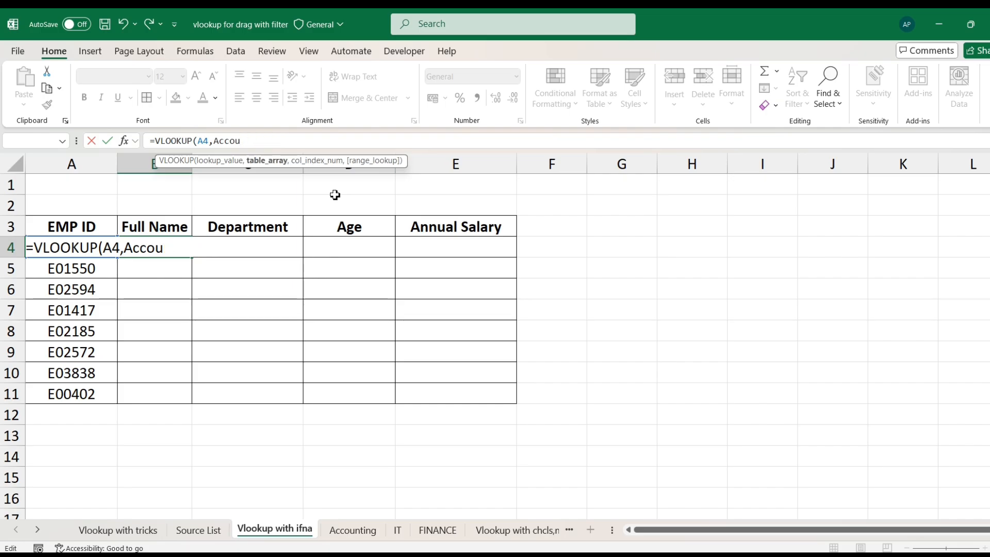
key(BackSpace)
key(BackSpace)
key(BackSpace)
key(BackSpace)
key(BackSpace)
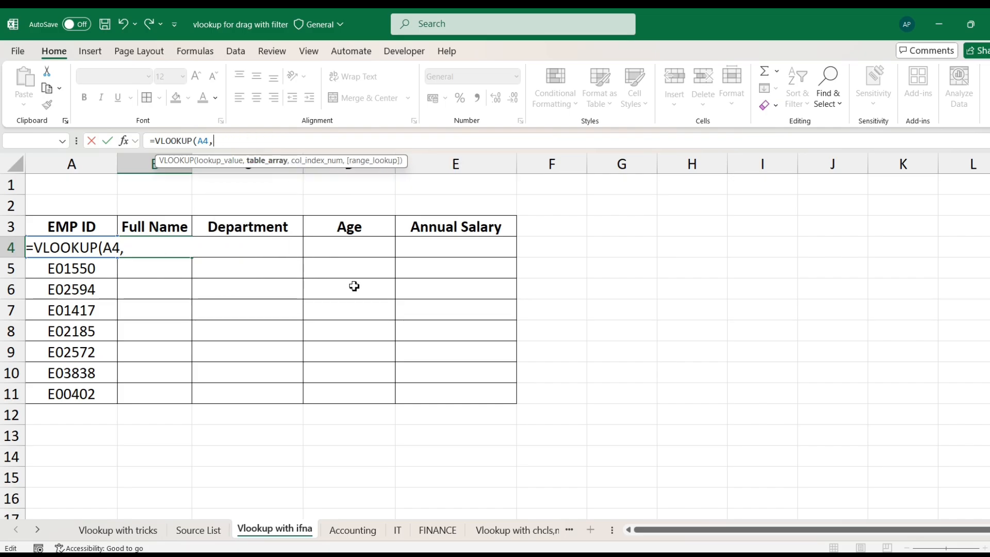
Complete the B4 VLOOKUP with table range Accounting!$A$1:$N$3, column index 2 and exact match 0, and fit column B to its content.
click(352, 531)
drag(56, 180, 962, 232)
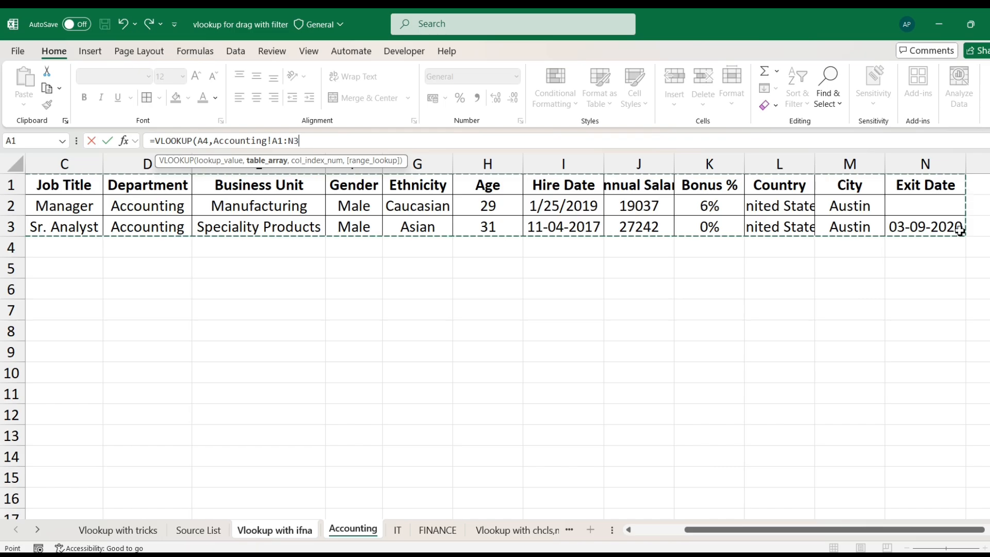
key(F4)
text(,)
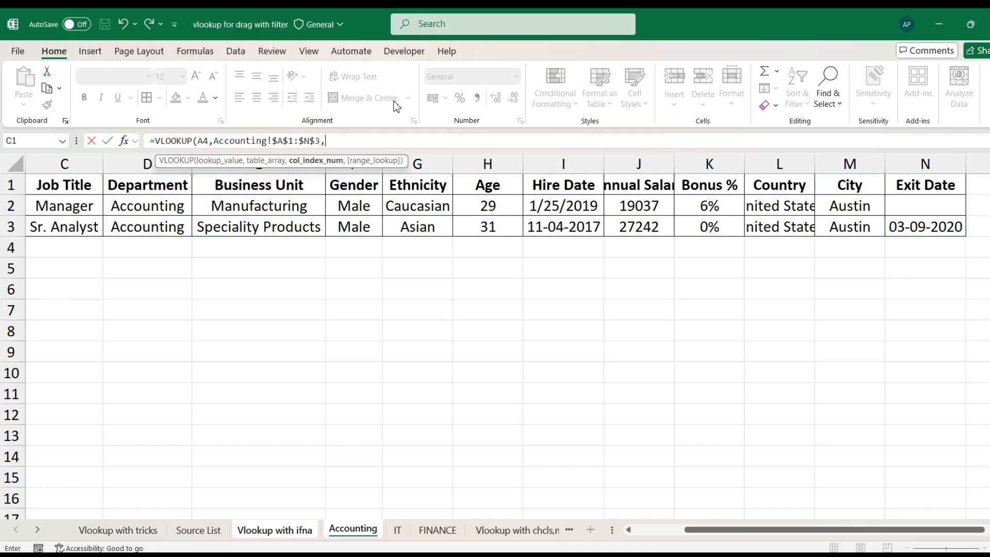
text(2,0))
key(Return)
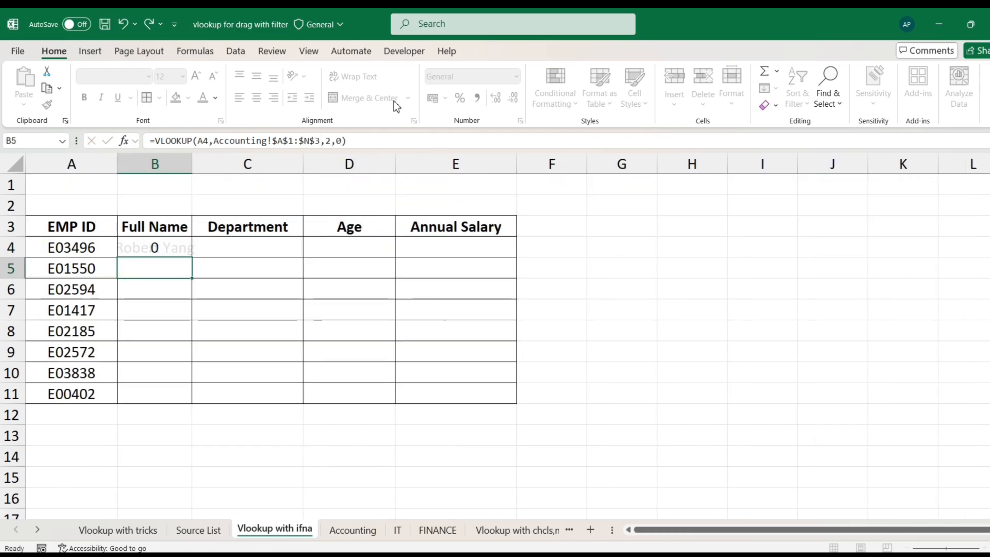
click(166, 247)
double_click(192, 165)
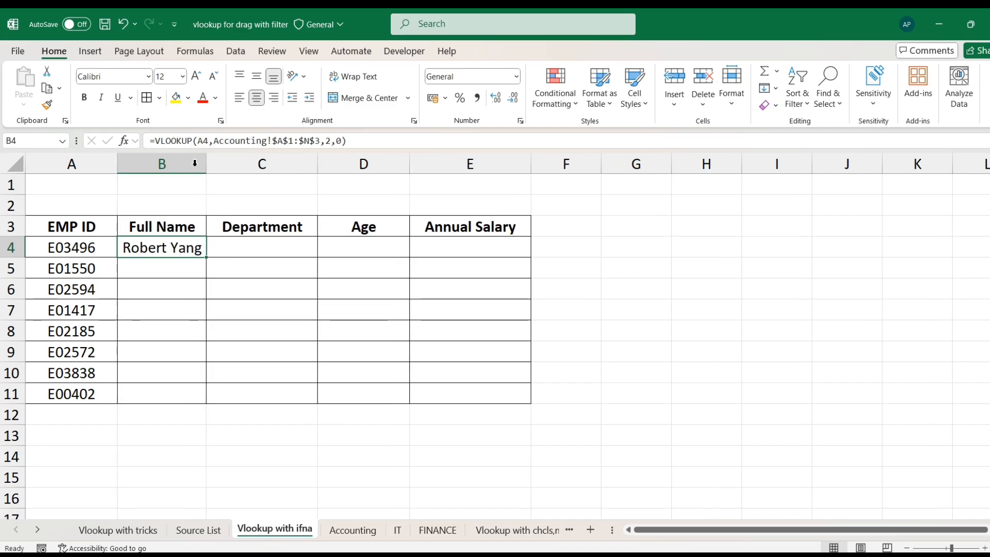
Fill the B4 lookup formula down the Full Name column through B9 and check it against the employee IDs.
drag(207, 258, 210, 364)
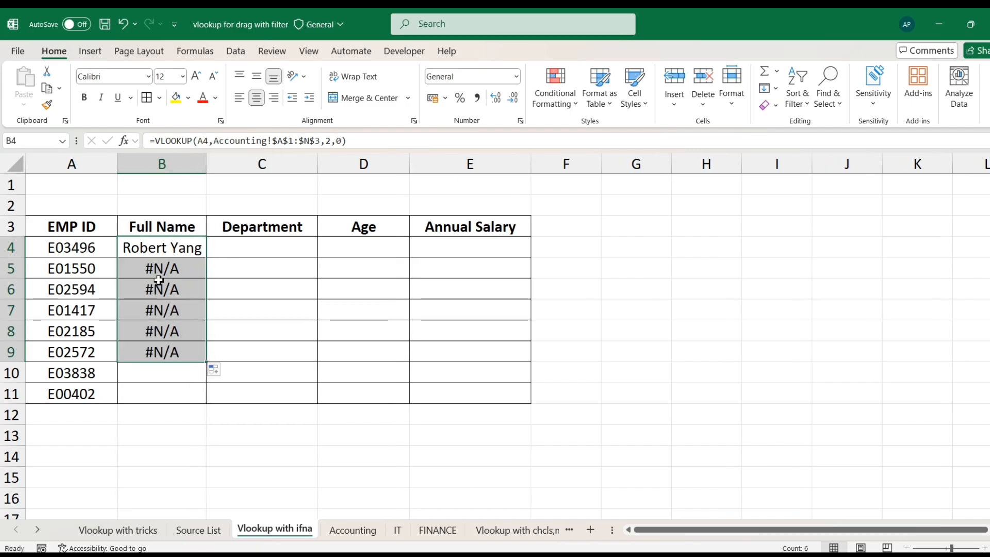
click(91, 274)
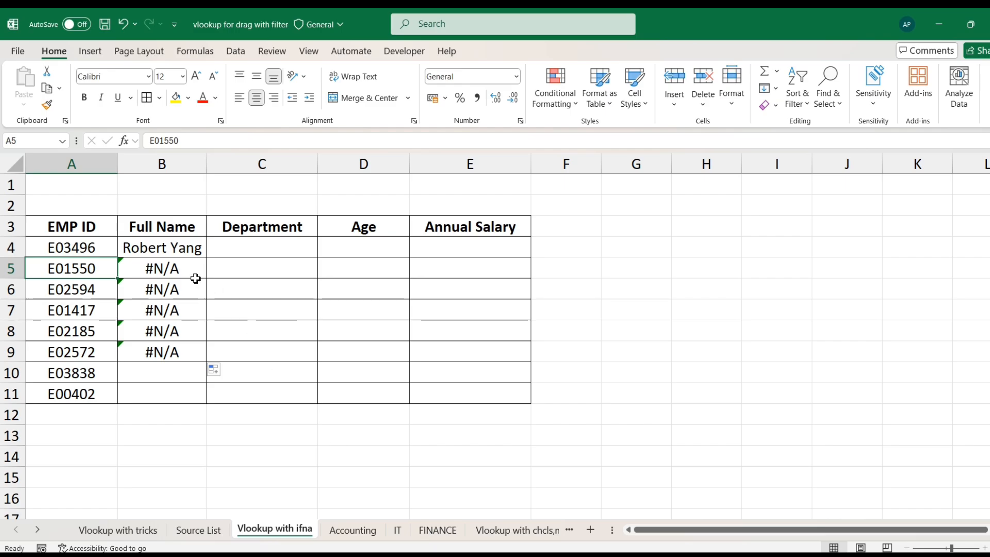
click(175, 253)
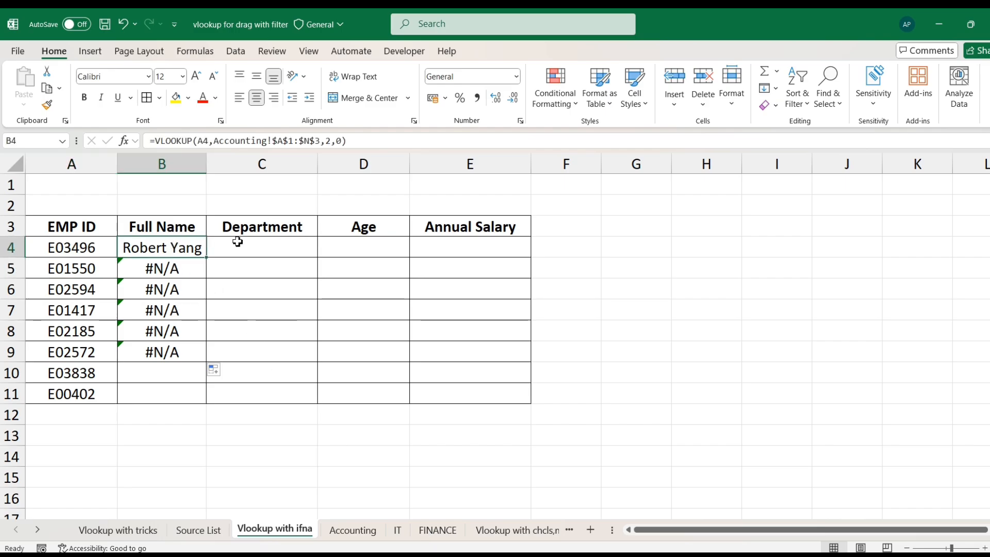
Clear the lookup formulas from B5:B9 and from B4.
drag(185, 265, 183, 353)
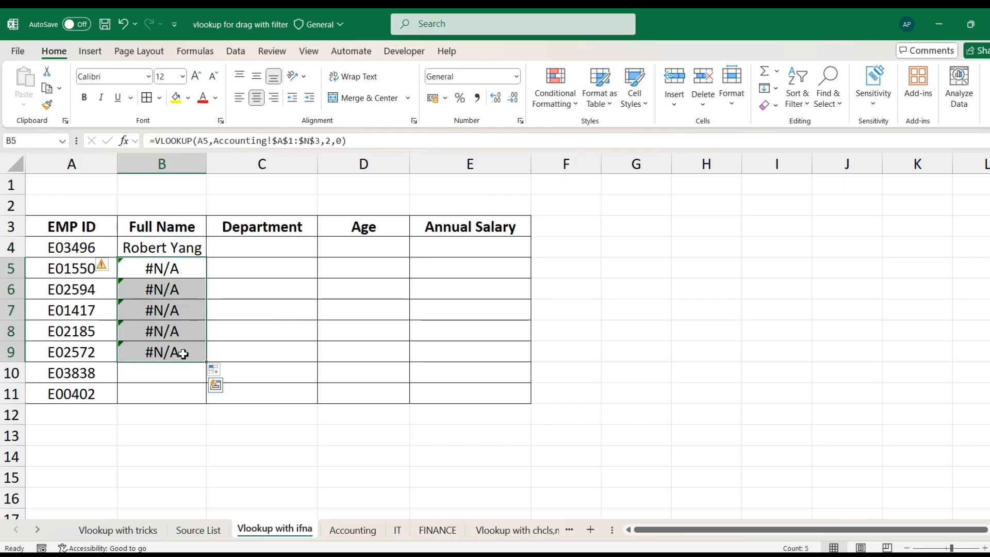
key(Delete)
click(182, 251)
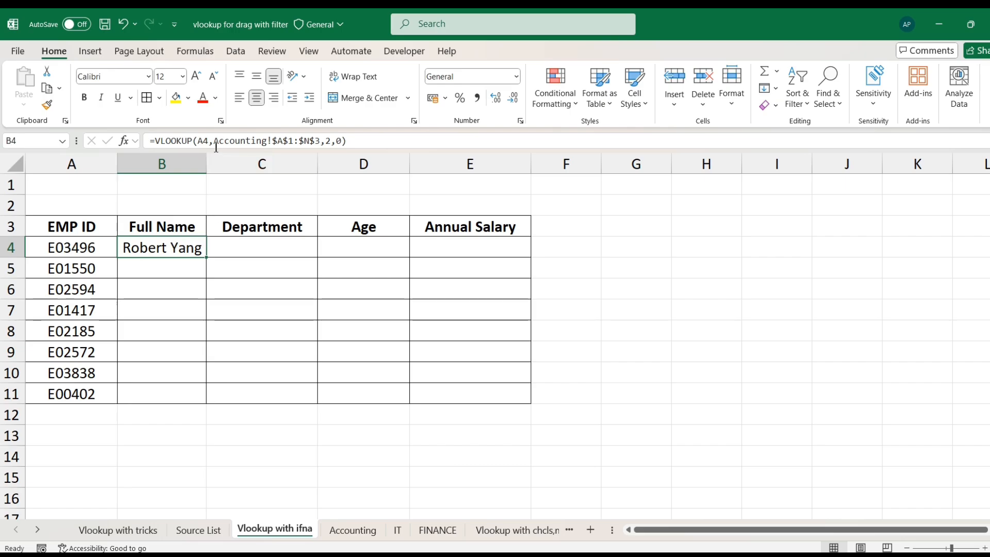
key(BackSpace)
text(=)
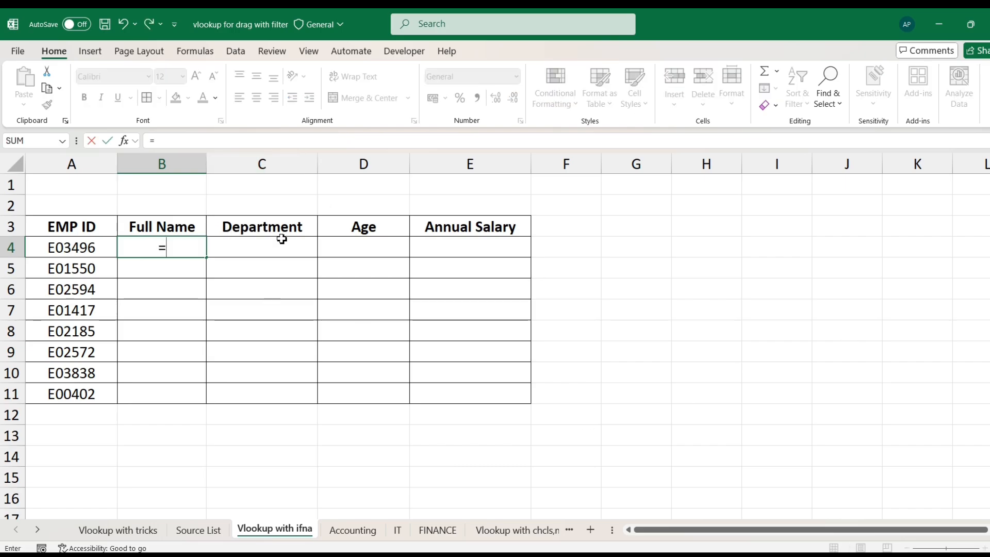
key(Escape)
Start a new VLOOKUP formula in B4 of the Vlookup with ifna sheet, using A4 as the lookup value.
click(353, 531)
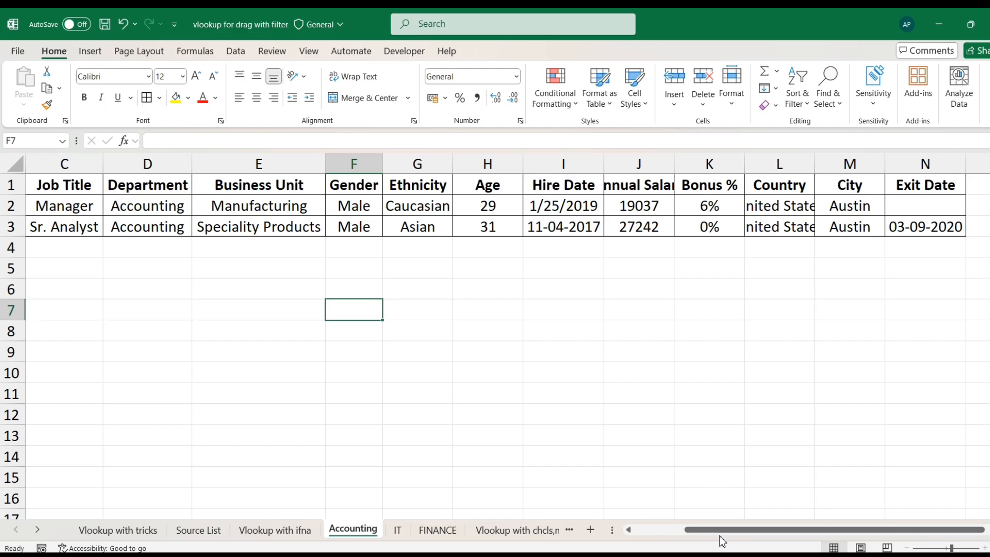
drag(718, 531, 665, 530)
click(303, 535)
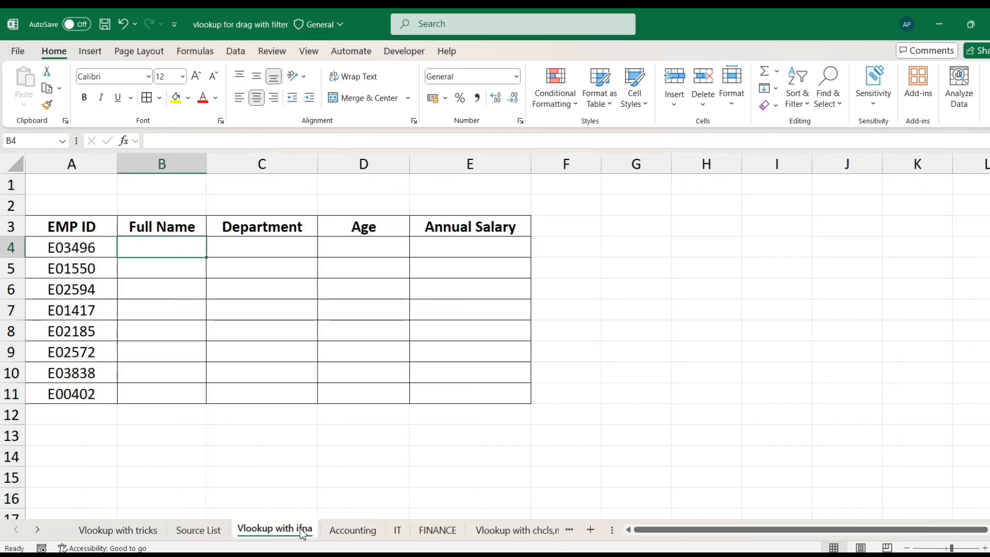
text(=VLO)
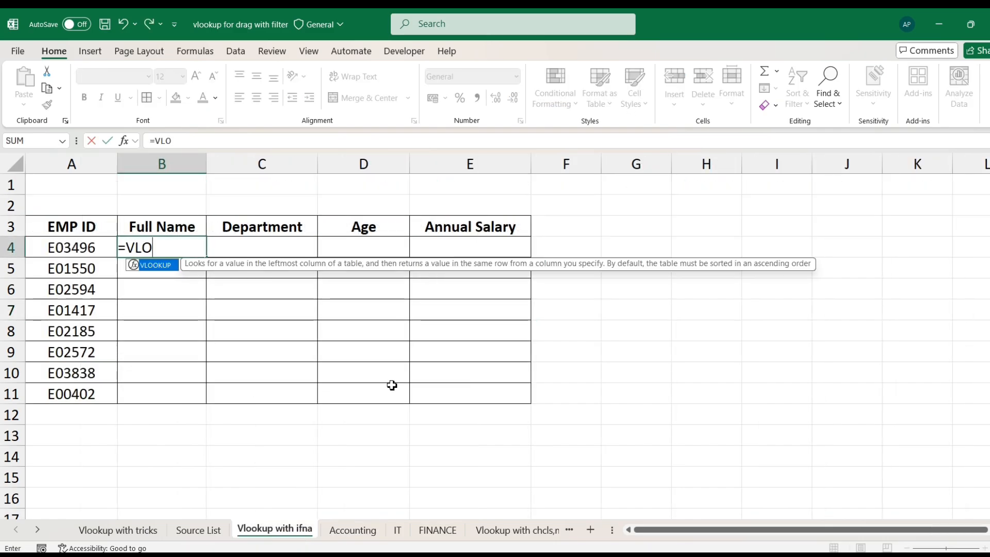
key(Tab)
key(Left)
text(,)
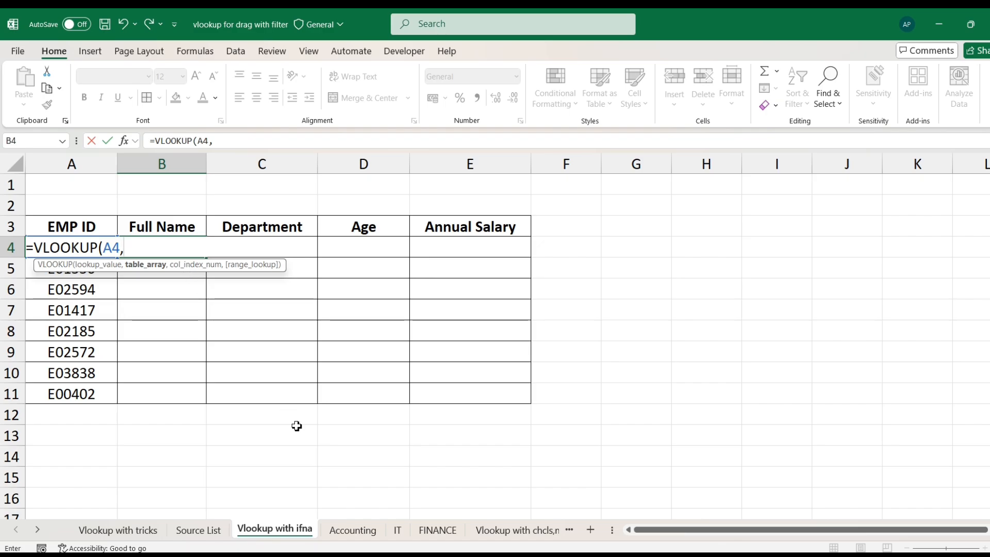
Set the VLOOKUP table array to the absolute range $A$1:$N$3 on the Accounting sheet.
click(360, 538)
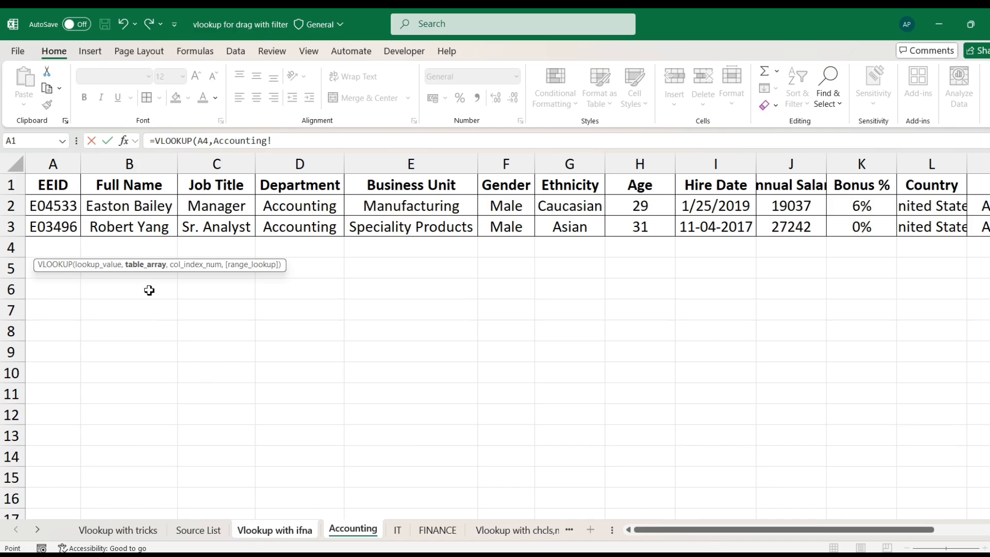
click(57, 210)
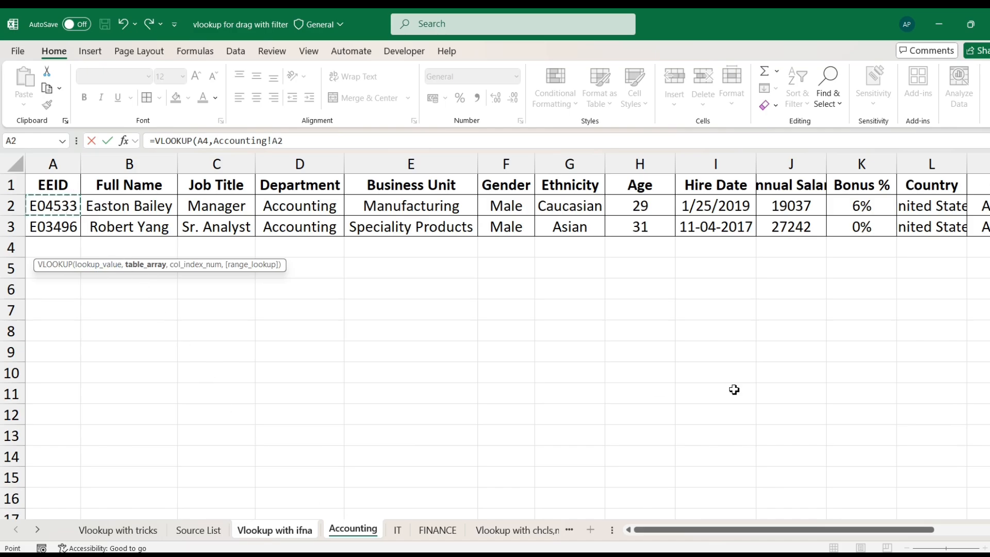
key(ctrl+shift+Down)
key(shift+Up)
key(Up)
key(shift+Right)
key(shift+Right)
key(shift+Right)
key(shift+Right)
key(shift+Right)
key(shift+Right)
key(shift+Right)
key(shift+Right)
key(shift+Right)
key(shift+Right)
key(shift+Right)
key(shift+Right)
key(shift+Right)
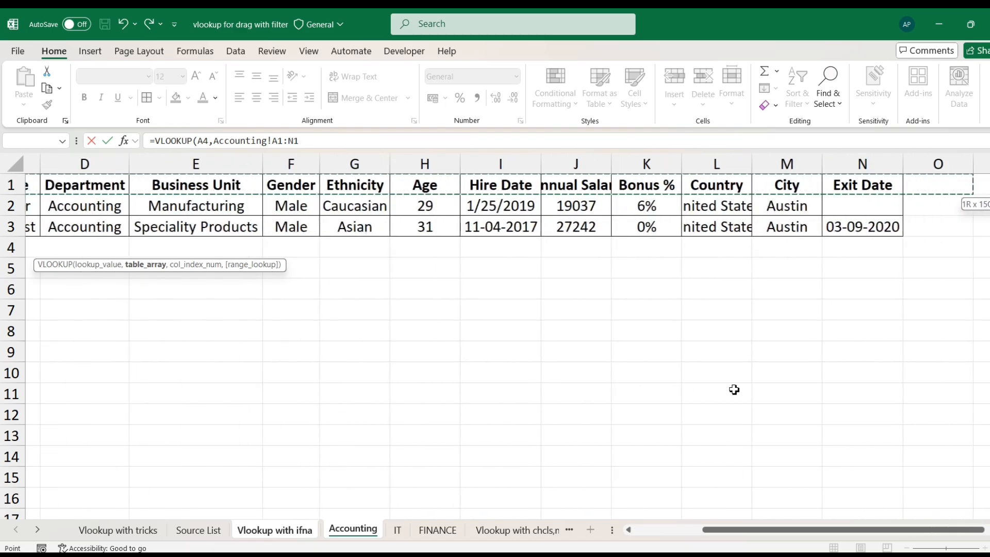
key(shift+Down)
key(shift+Down)
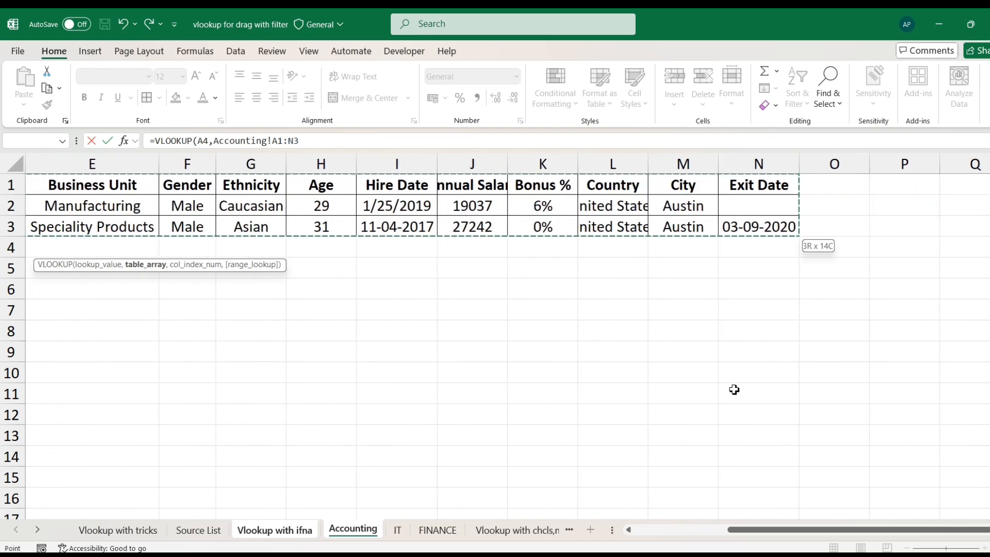
key(F4)
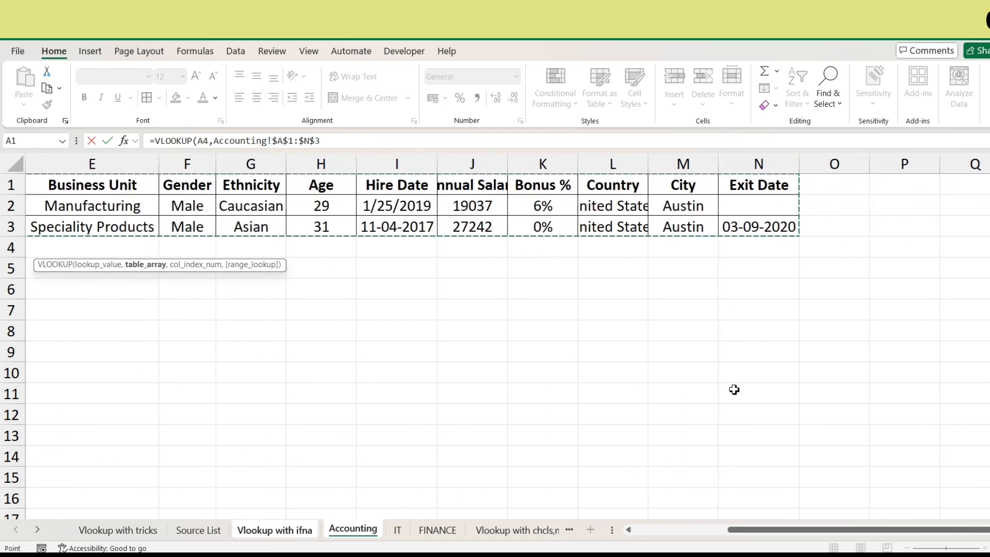
text(,)
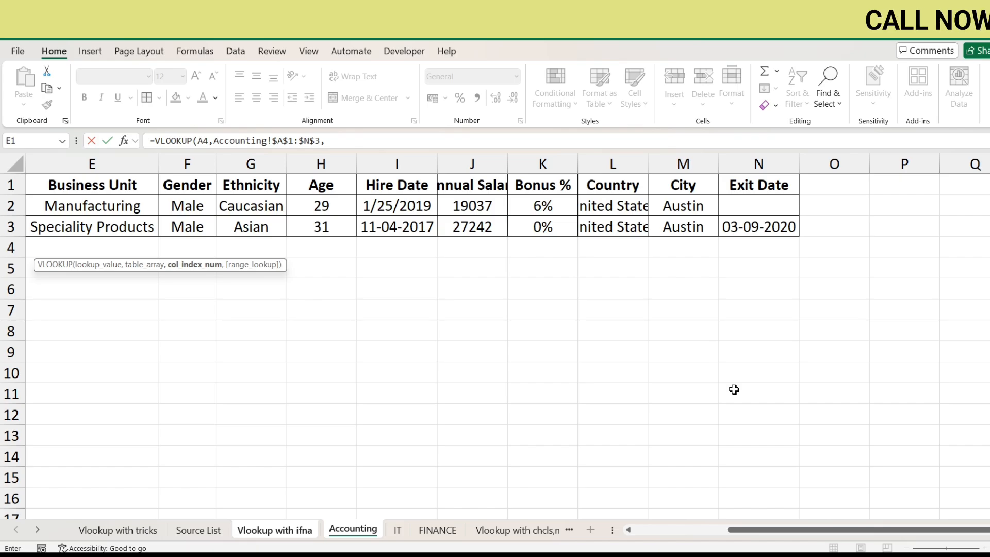
Nest a MATCH function as the column index, with header cell B3 of the Vlookup with ifna sheet as its lookup value.
text(MATCH)
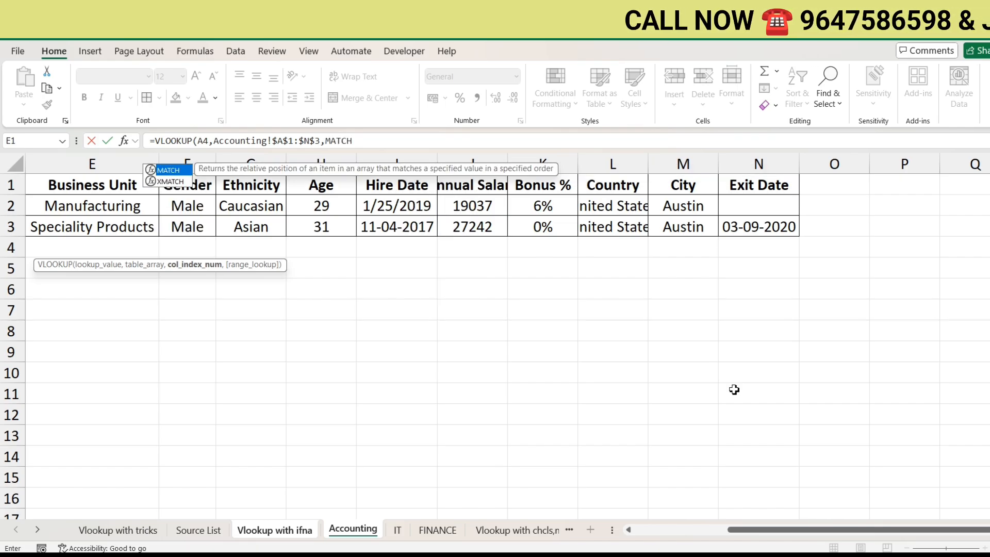
key(Tab)
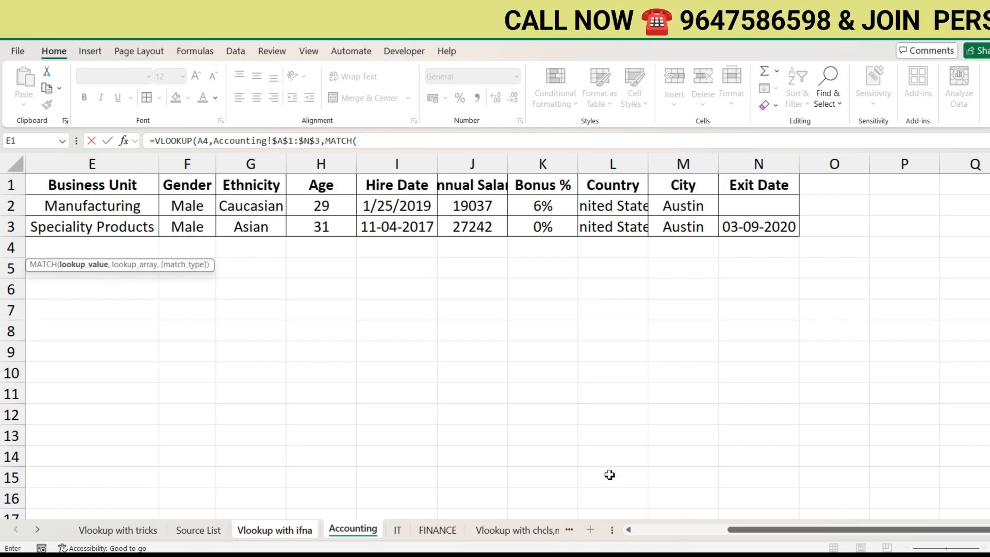
click(288, 536)
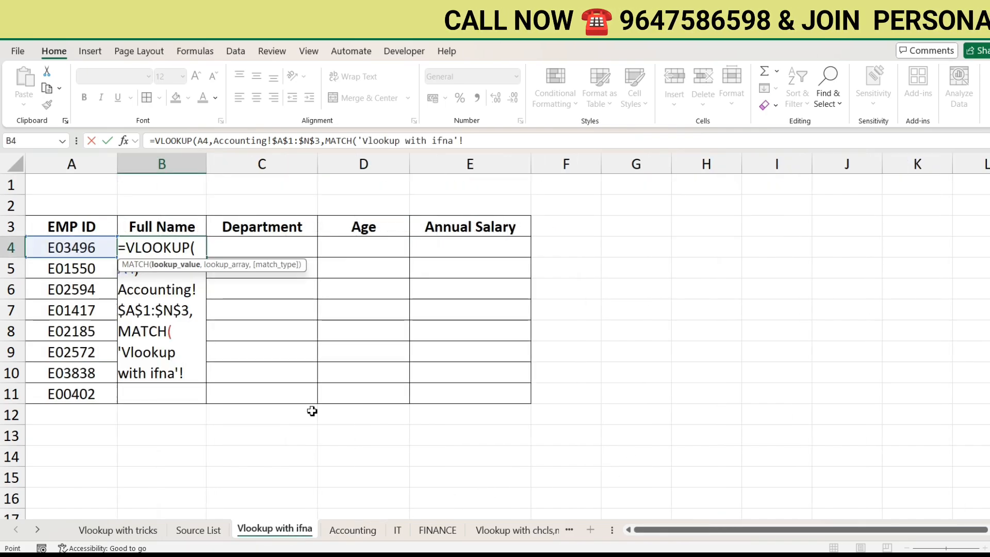
click(170, 226)
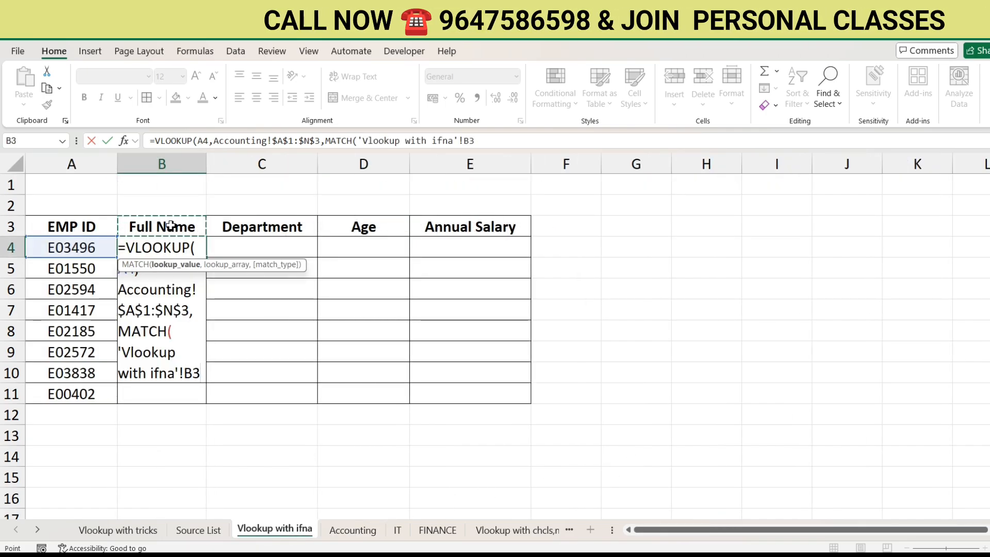
Remove the B3 reference from the MATCH function and pick the Full Name header B3 again as its lookup value.
key(BackSpace)
key(BackSpace)
key(BackSpace)
key(BackSpace)
key(BackSpace)
key(BackSpace)
key(BackSpace)
key(BackSpace)
key(BackSpace)
key(BackSpace)
key(BackSpace)
key(BackSpace)
key(BackSpace)
key(BackSpace)
key(BackSpace)
key(BackSpace)
key(BackSpace)
key(BackSpace)
key(BackSpace)
key(BackSpace)
key(BackSpace)
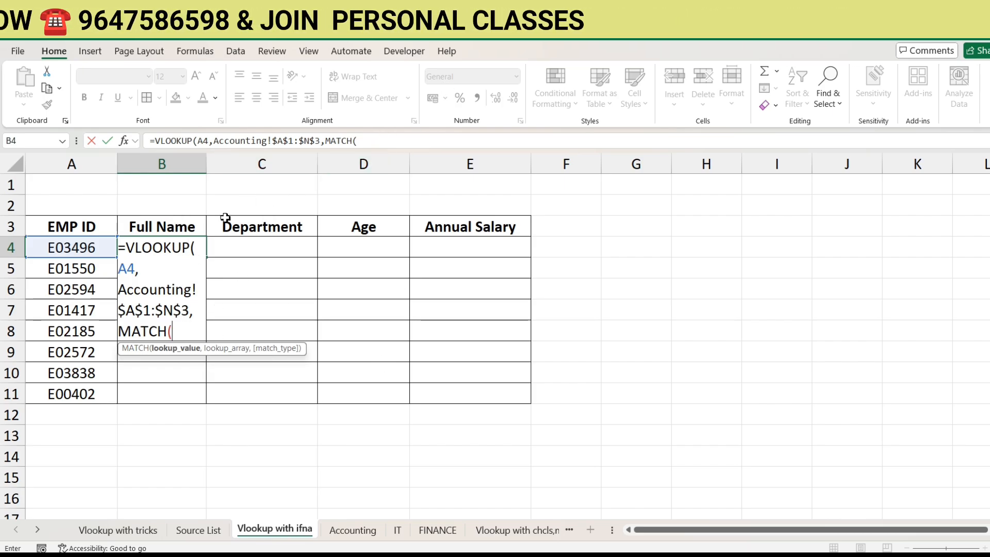
click(166, 223)
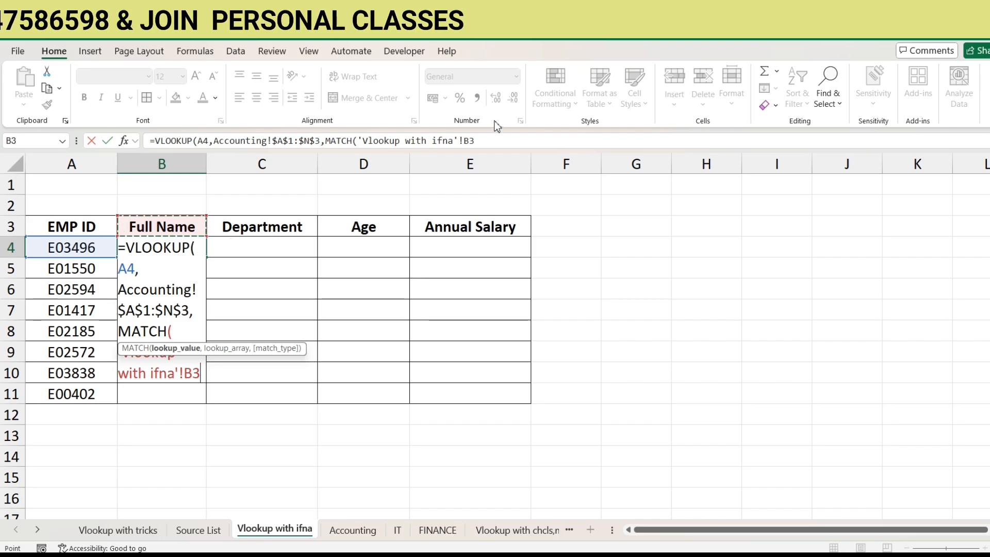
click(550, 144)
text(,)
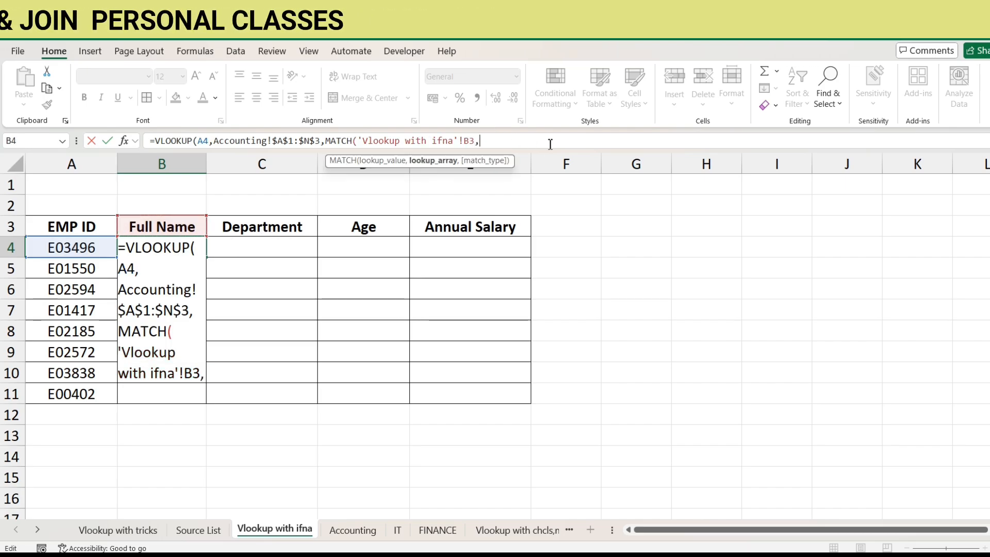
Set the MATCH lookup array to the Accounting sheet's header row as the absolute range $A$1:$N$1.
click(352, 532)
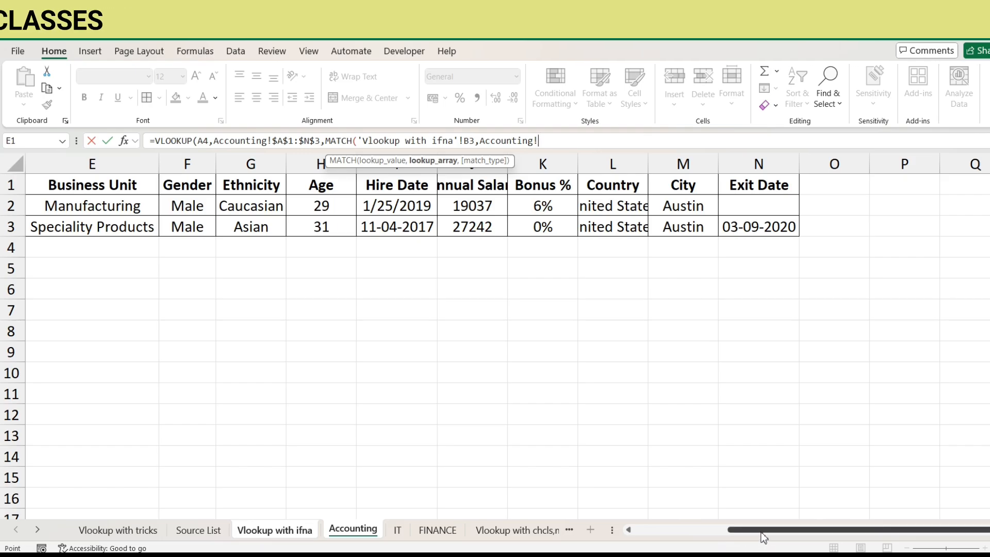
drag(763, 530, 669, 530)
click(66, 184)
drag(65, 184, 394, 186)
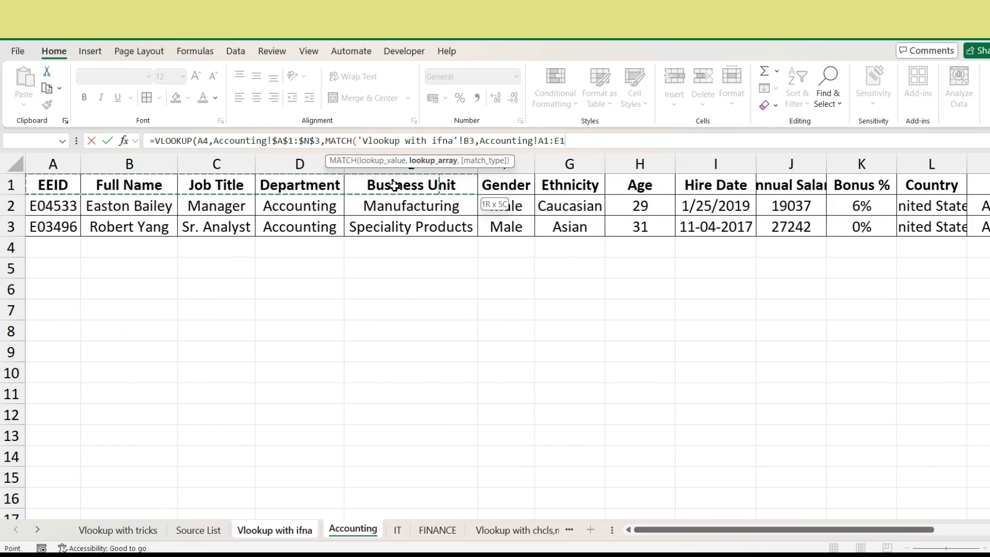
drag(848, 185, 925, 188)
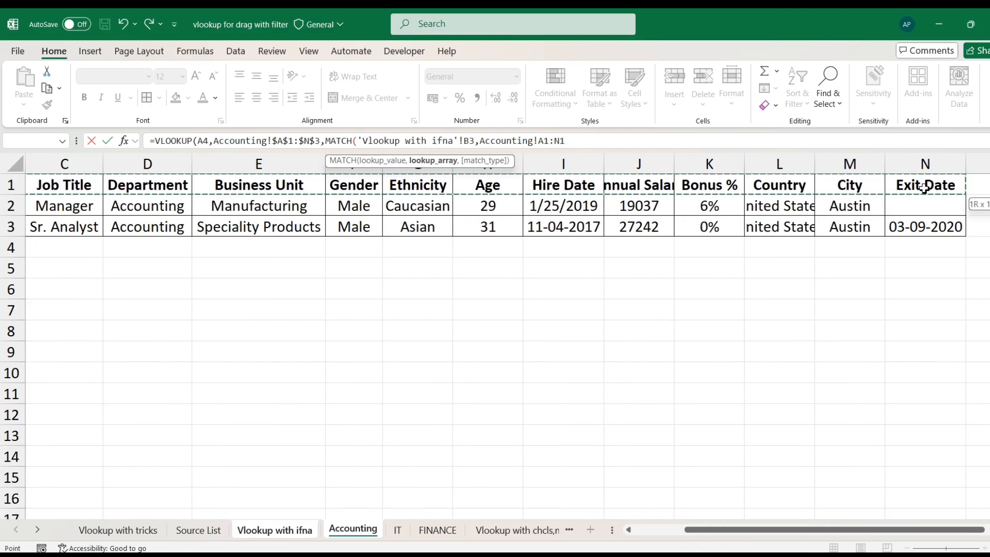
drag(789, 531, 739, 531)
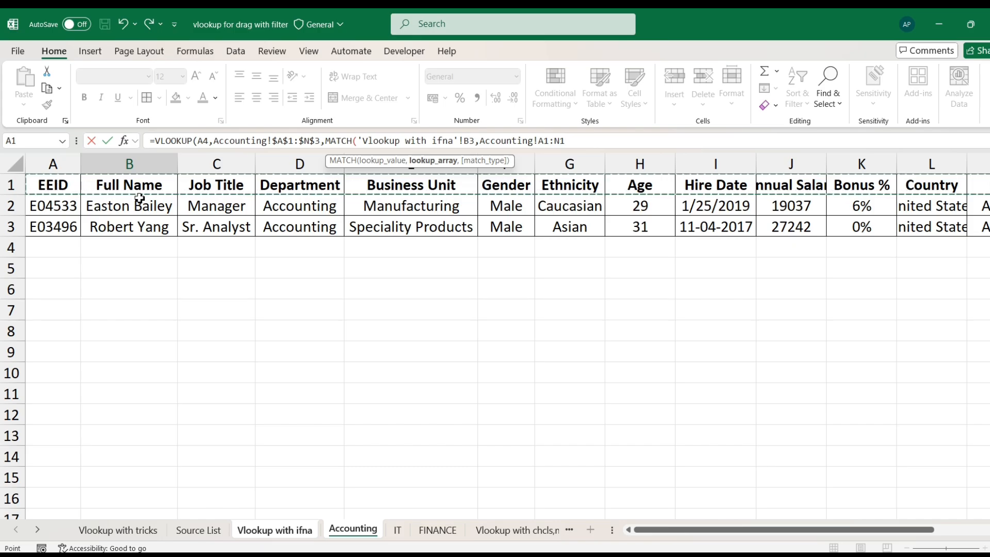
key(F4)
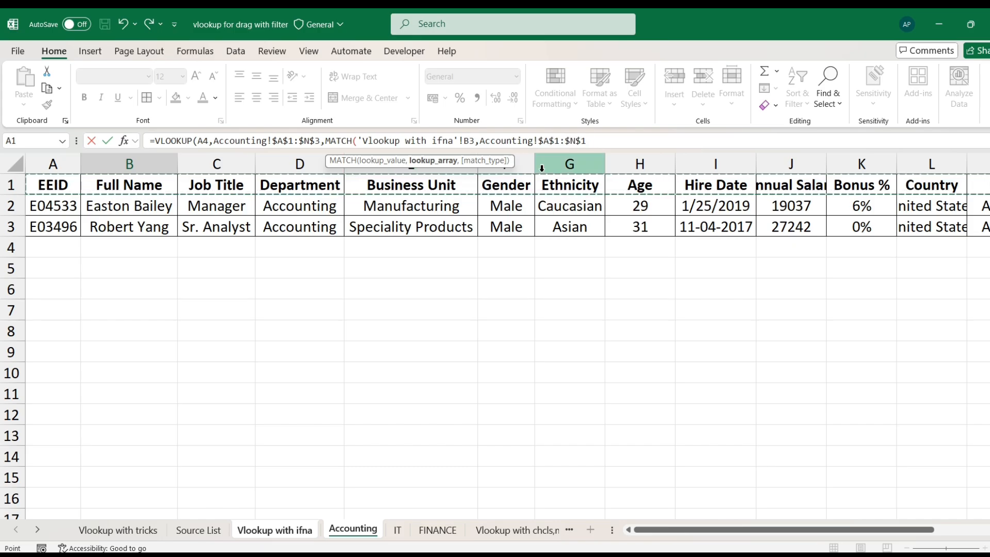
Finish the B4 formula with exact match 0 for both MATCH and VLOOKUP, and enter it.
text())
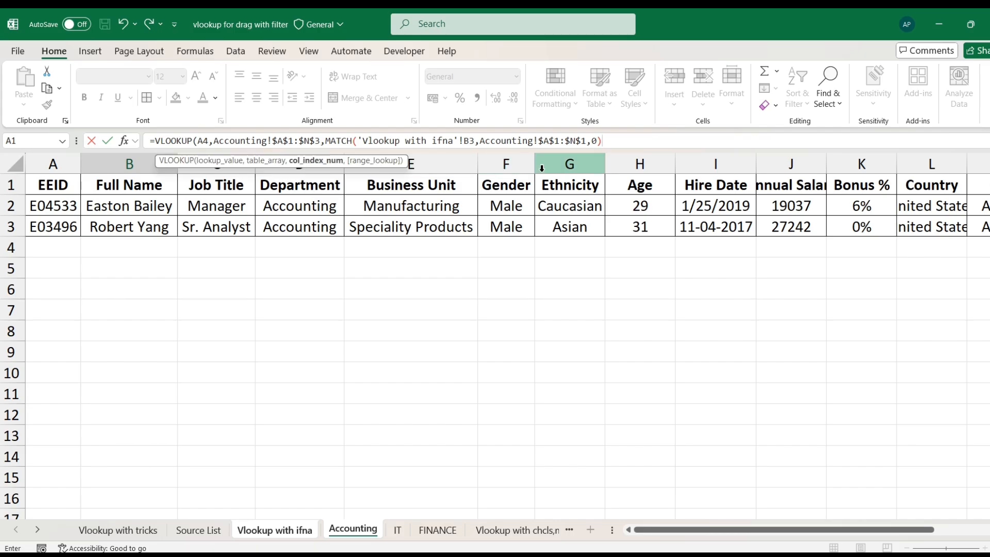
text(,)
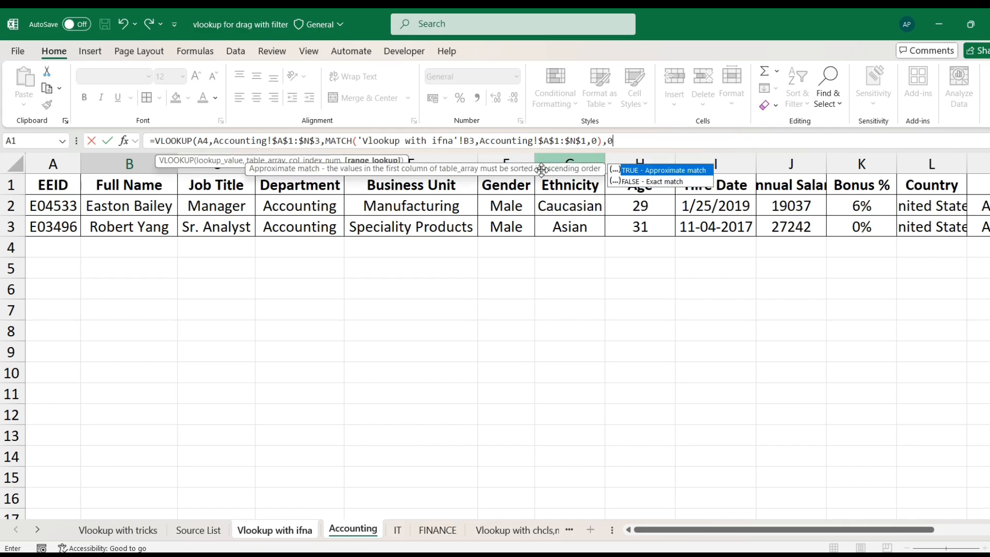
text(0))
key(Return)
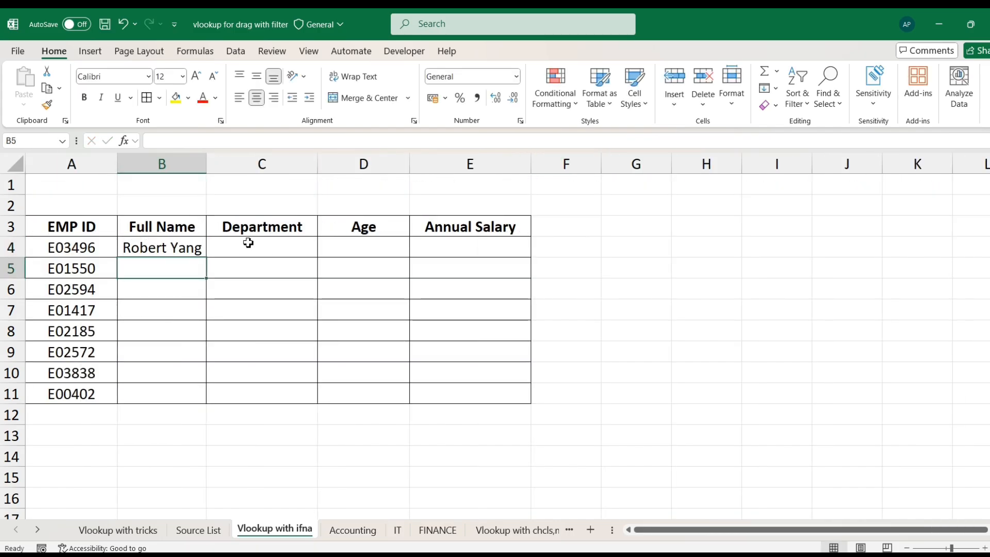
Lock the column of the VLOOKUP lookup value in B4 so the reference reads $A4.
click(194, 248)
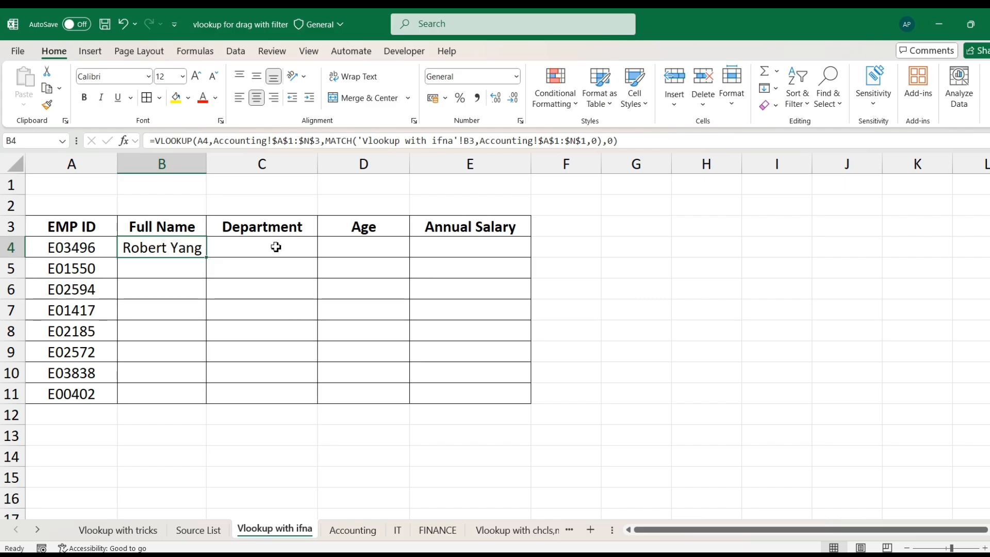
click(201, 140)
text($)
key(Return)
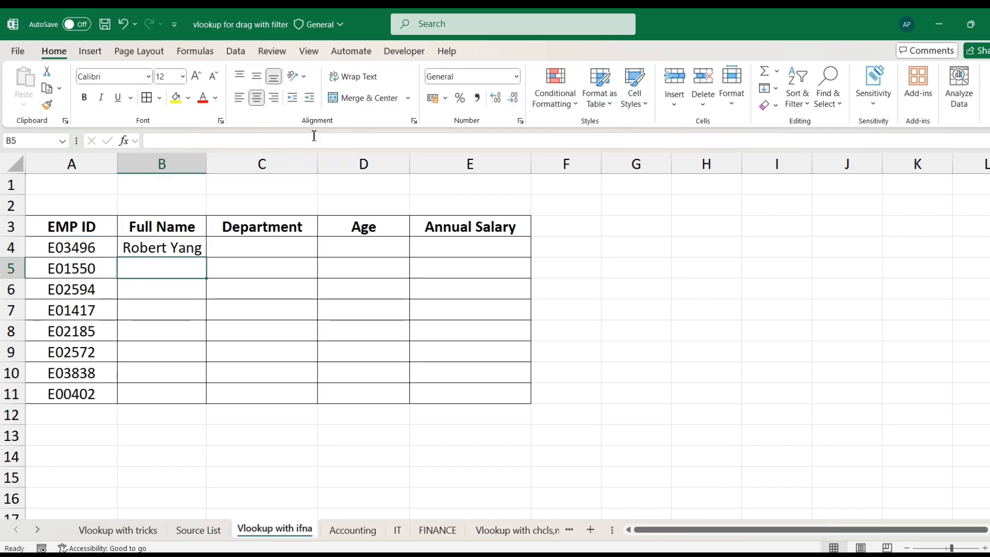
key(Up)
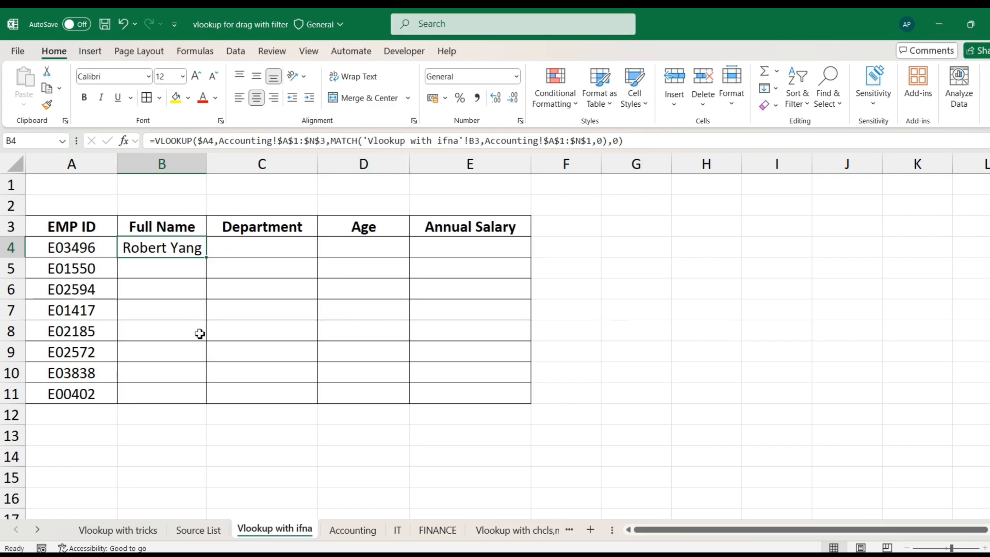
Lock the row of the MATCH lookup value as B$3, and fill the B4 formula across to E4.
click(478, 141)
text($)
key(Return)
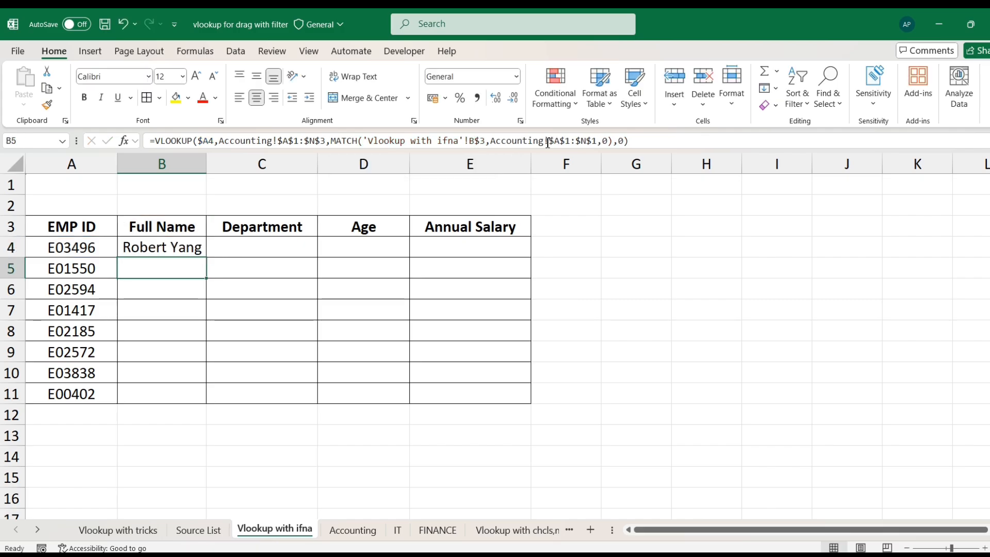
key(Up)
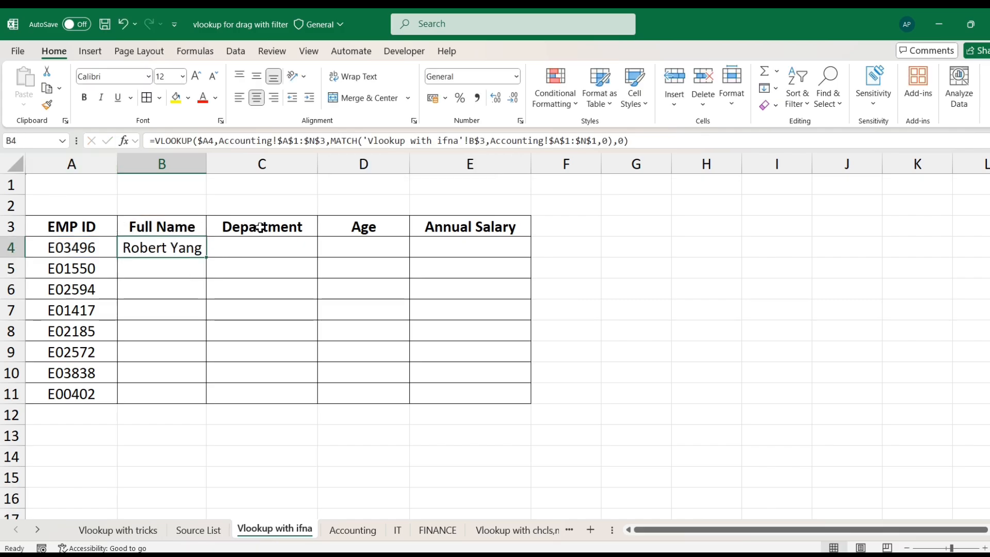
drag(206, 257, 513, 263)
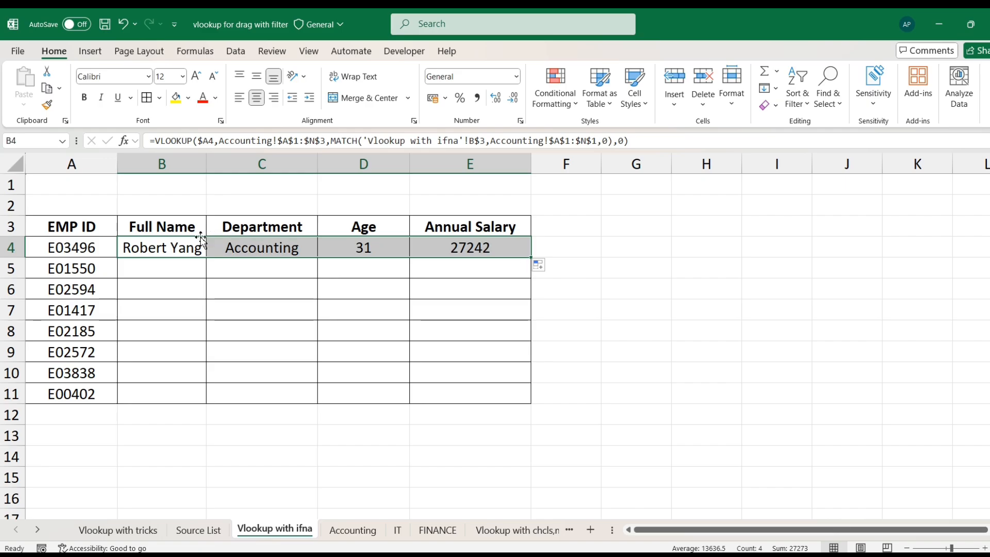
Try the B4 formula on the rows below by filling it down to B8, and clear B5:B8 again.
click(170, 242)
drag(205, 258, 204, 334)
double_click(175, 266)
key(Escape)
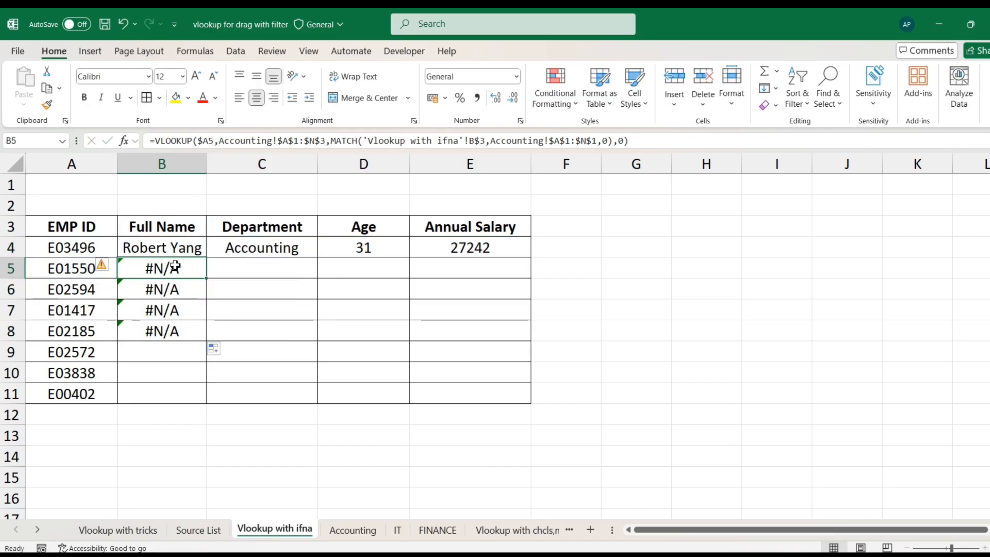
key(ctrl+shift+Down)
key(Delete)
Check the IT sheet's header columns and last data row, and return to the Vlookup with ifna sheet.
click(195, 247)
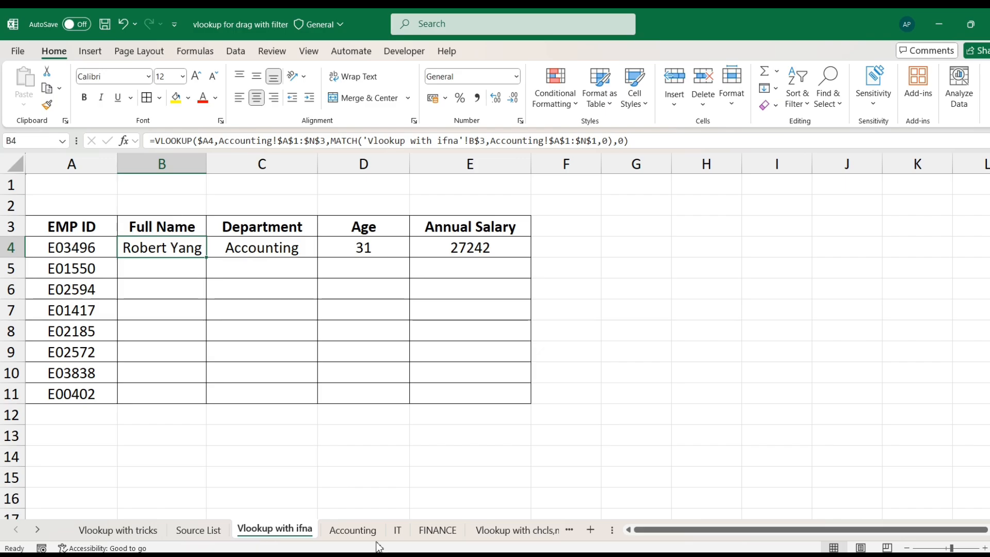
click(361, 531)
click(397, 531)
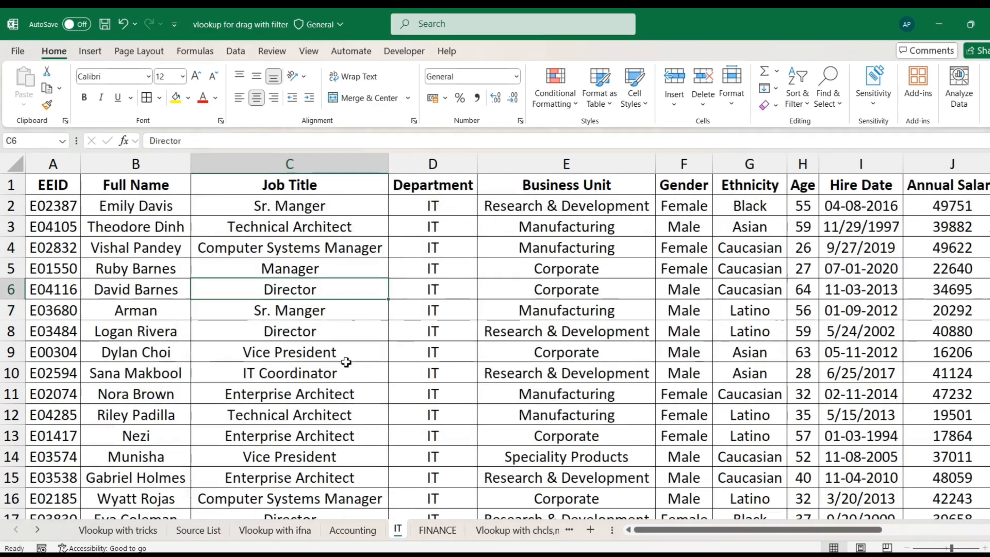
drag(57, 187, 853, 199)
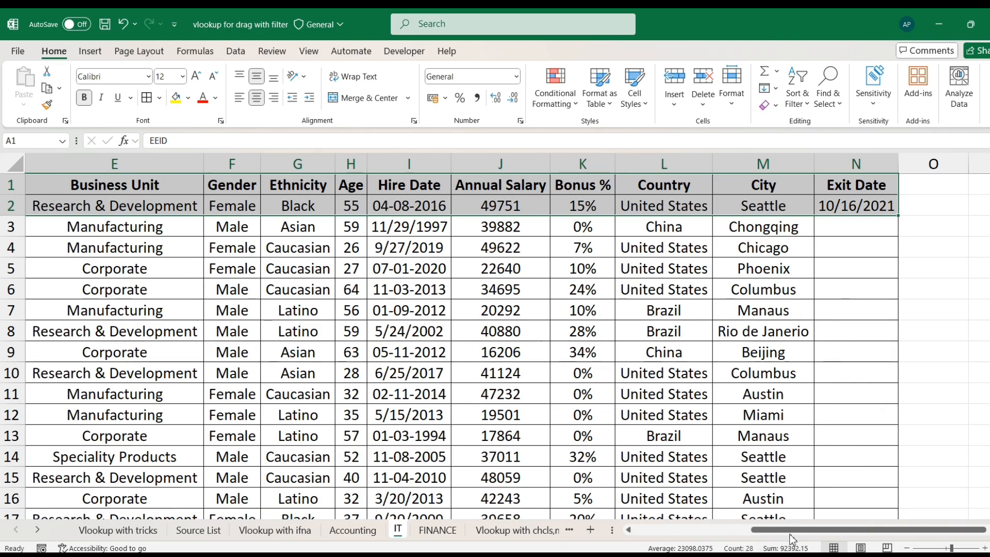
drag(789, 532, 632, 516)
scroll(133, 306, down, 3)
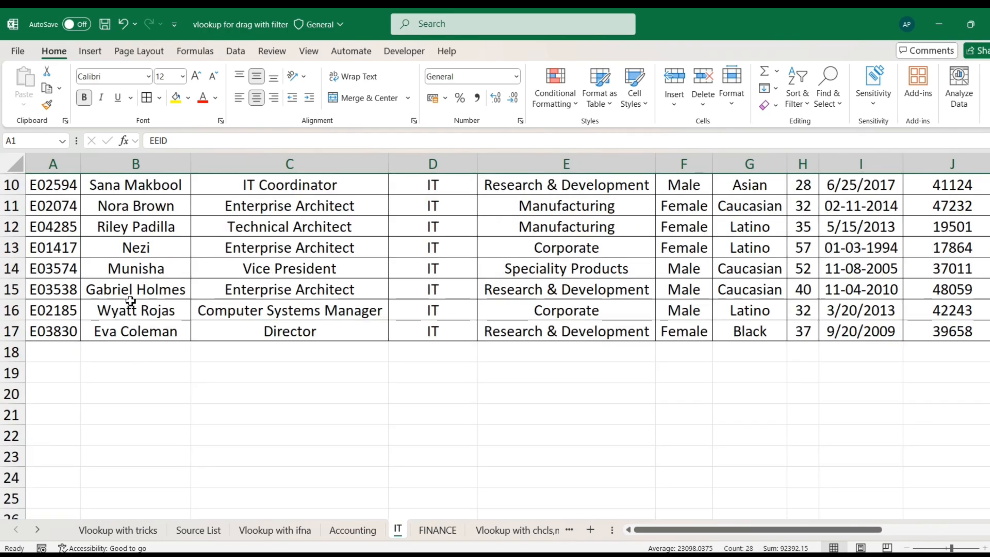
click(58, 334)
click(353, 530)
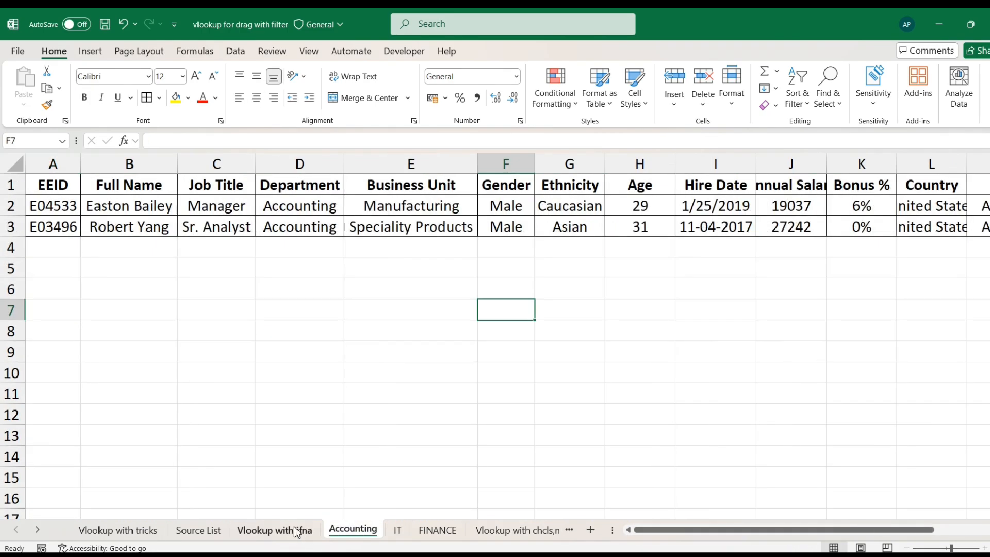
click(296, 539)
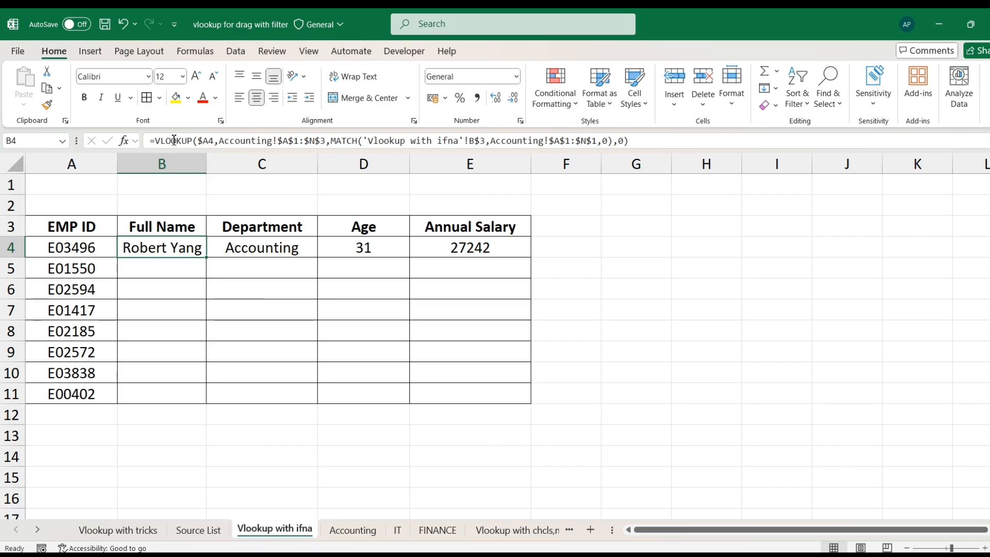
Copy the VLOOKUP expression in B4 and insert an IFNA function in front of it.
drag(158, 141, 640, 149)
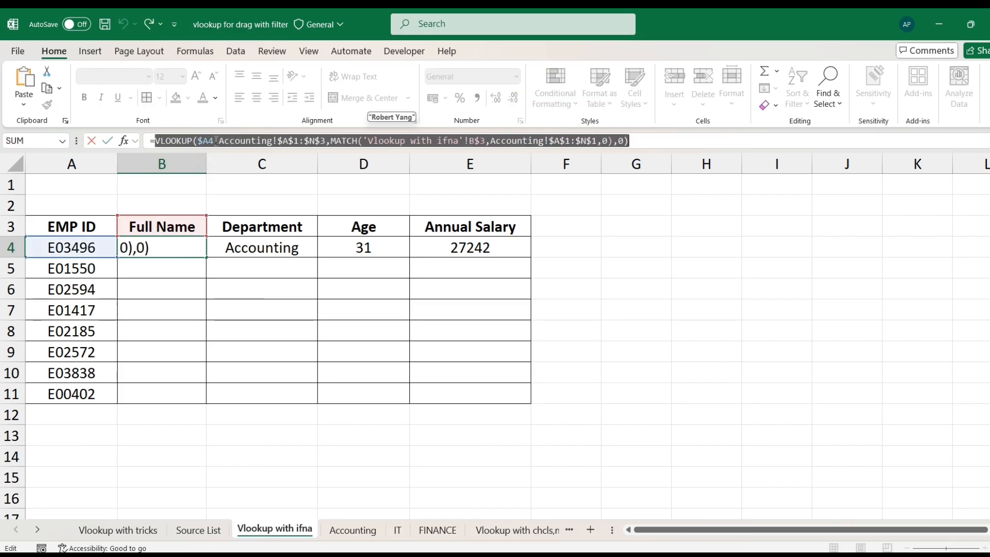
click(315, 141)
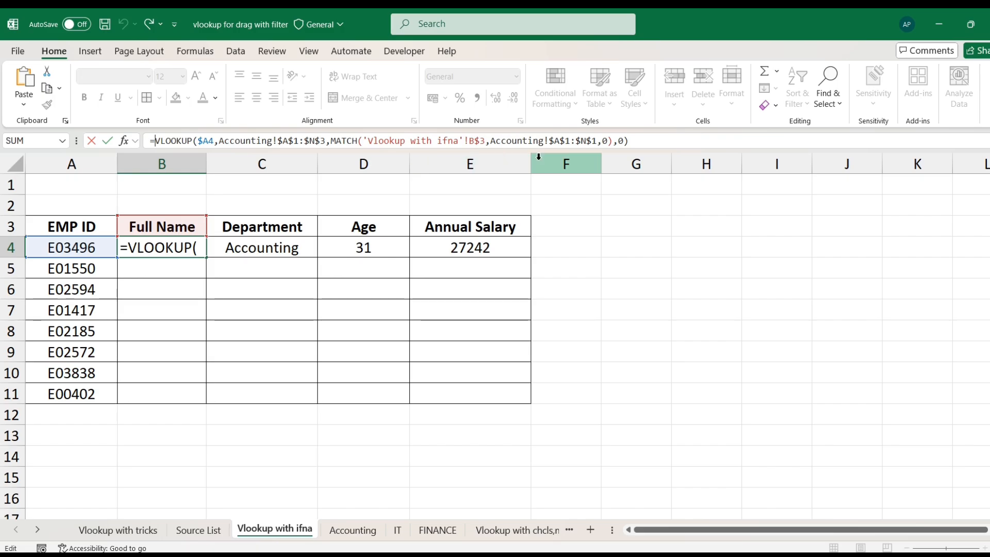
text(IFN)
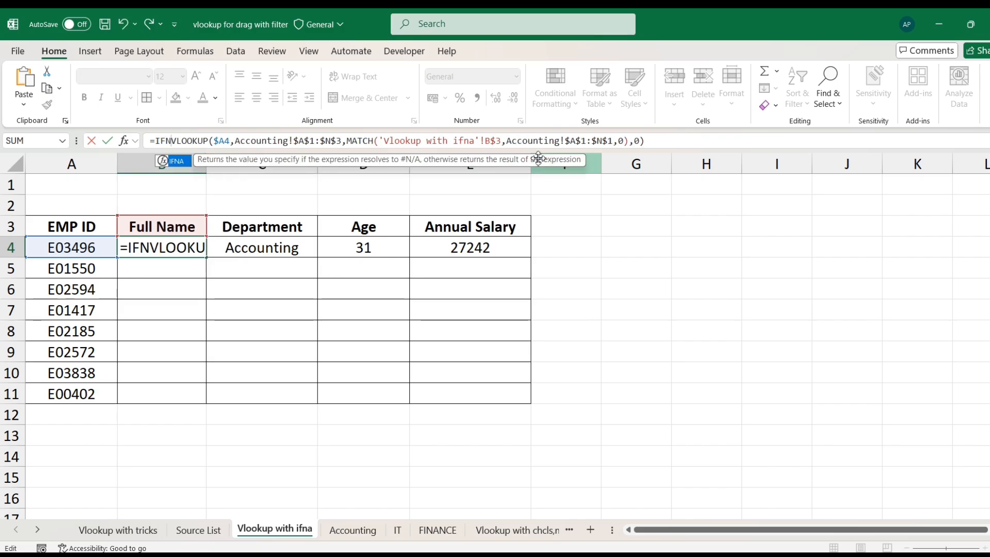
key(Tab)
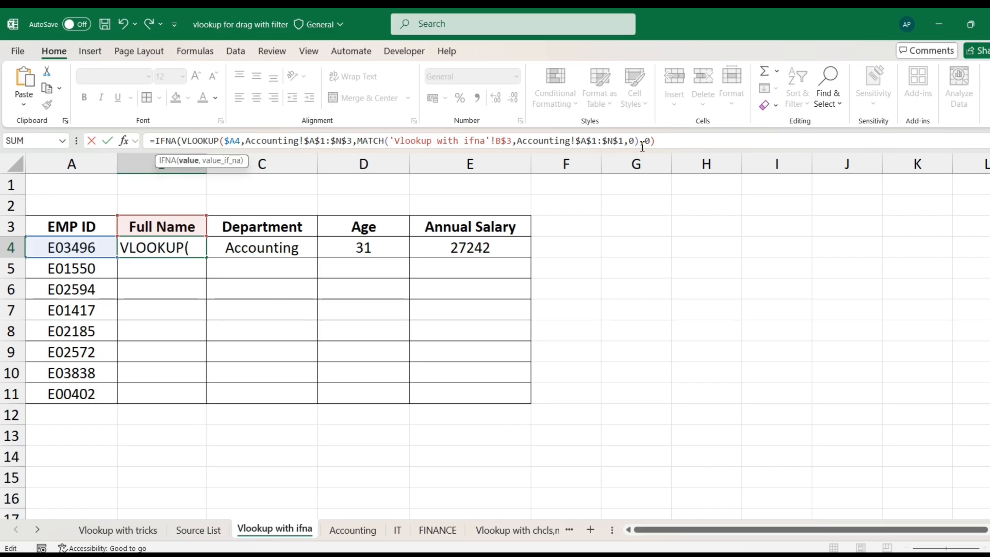
Add a copy of the VLOOKUP expression as IFNA's value_if_na argument and expand the formula display.
click(664, 140)
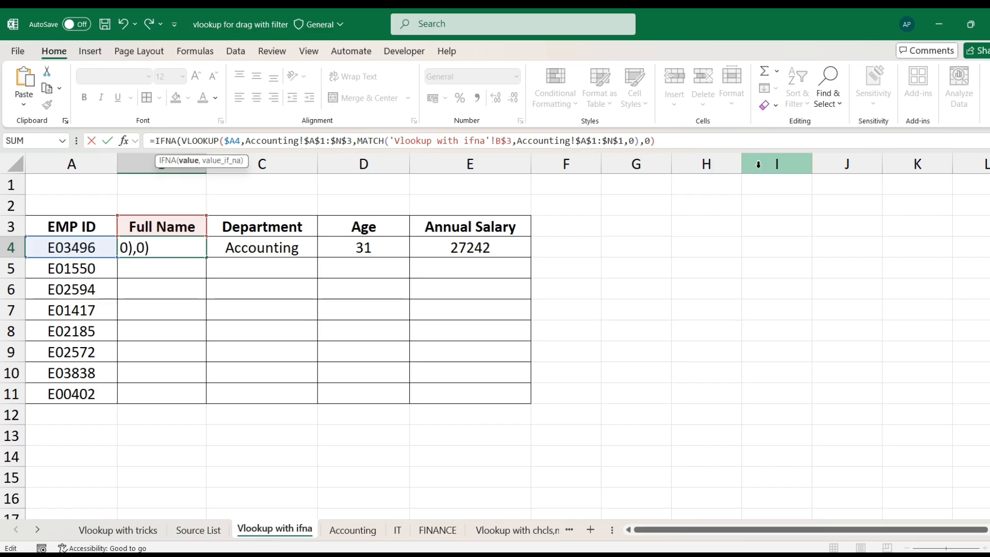
text(,)
key(BackSpace)
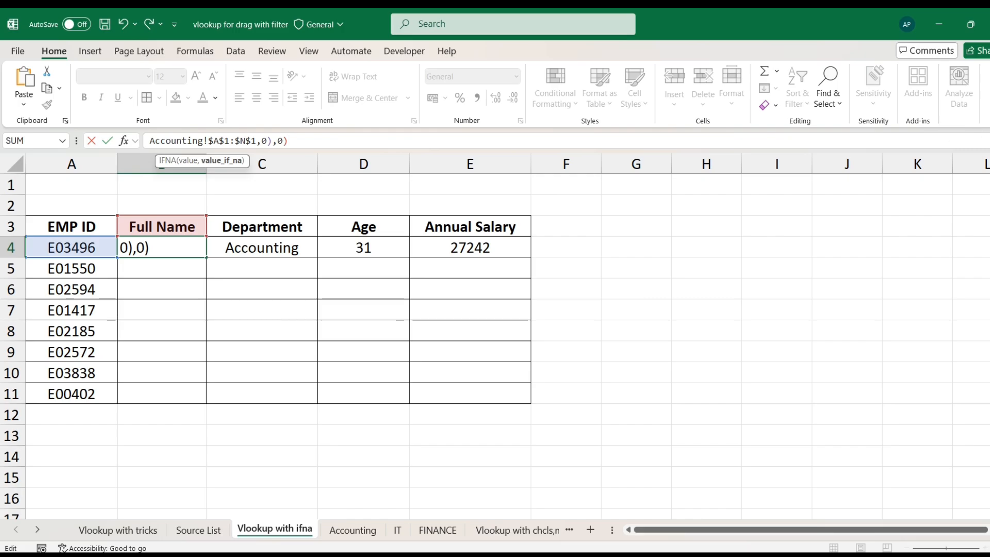
click(985, 140)
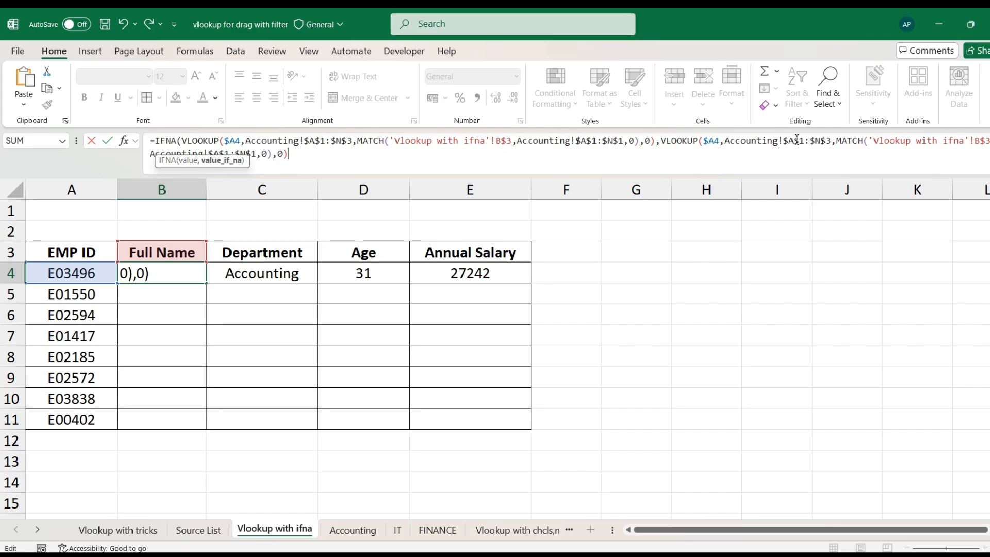
Change the second VLOOKUP's table array range to $A$1:$N$17.
click(832, 141)
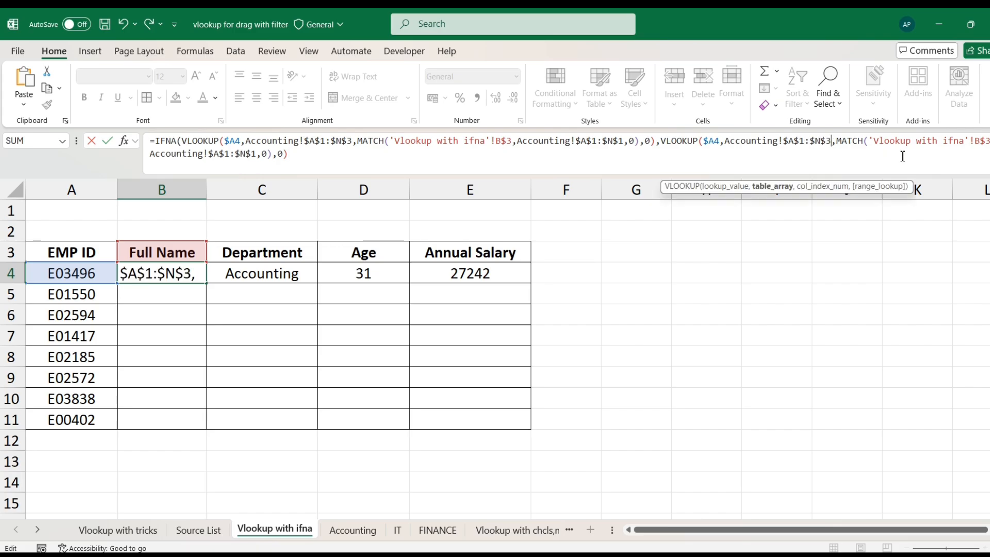
key(BackSpace)
text(17)
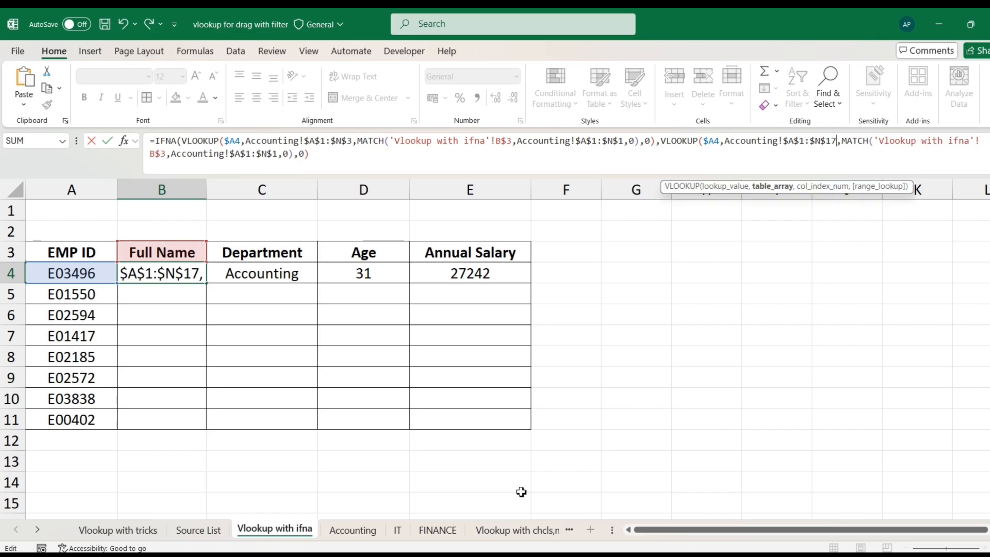
Reject the suggested correction, leave the second VLOOKUP's range lookup argument empty, and enter the formula with IFNA's closing parenthesis.
key(Return)
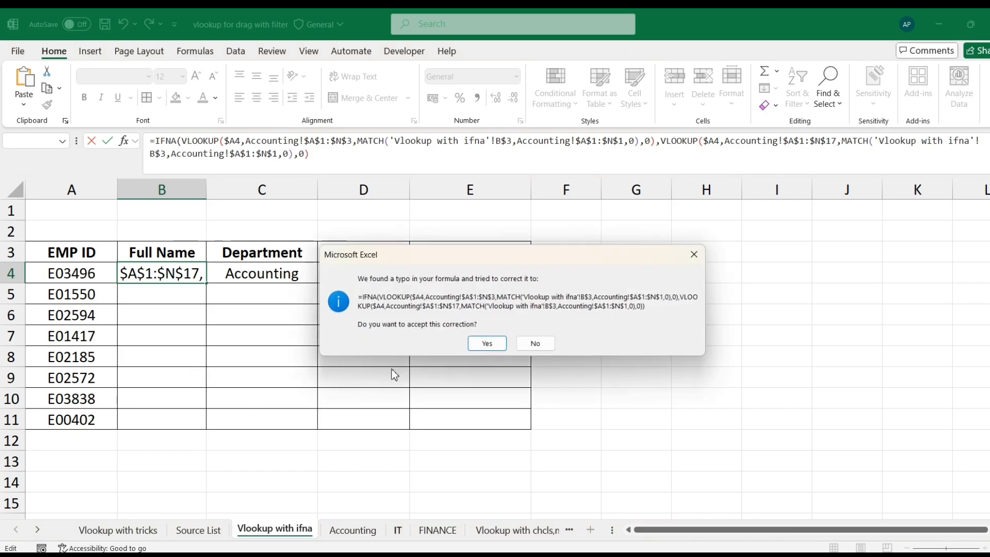
click(694, 254)
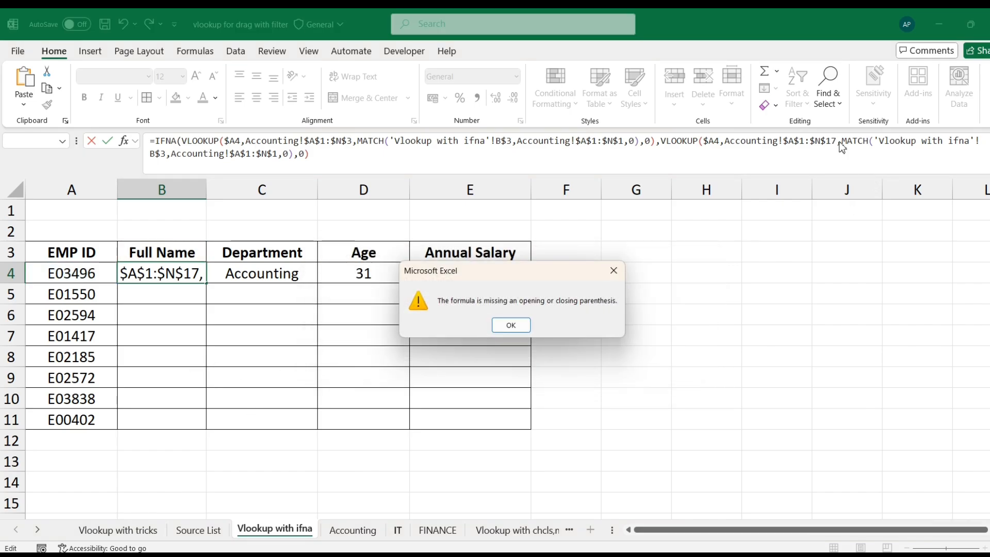
click(614, 270)
click(838, 139)
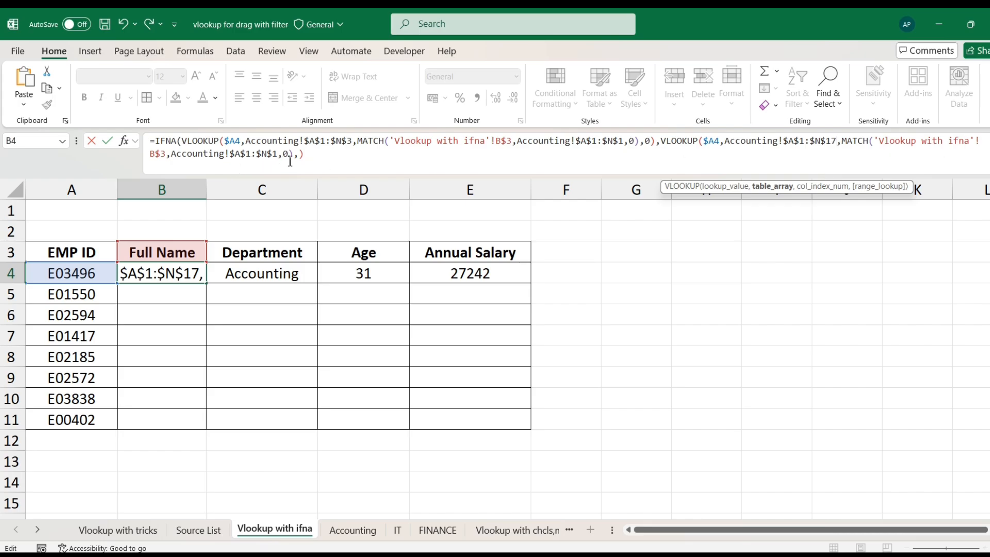
key(Return)
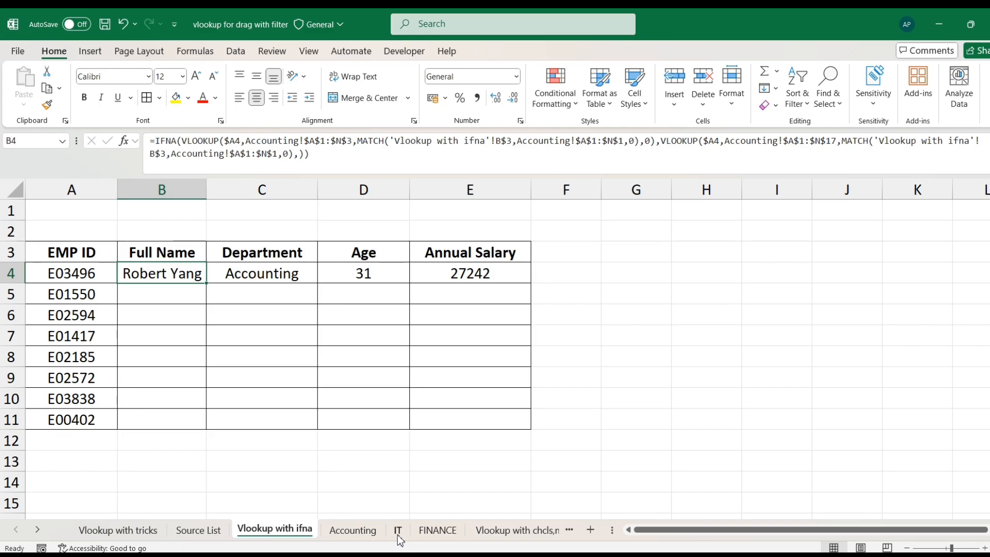
Replace the Accounting sheet reference in the second VLOOKUP's table array with IT.
click(767, 141)
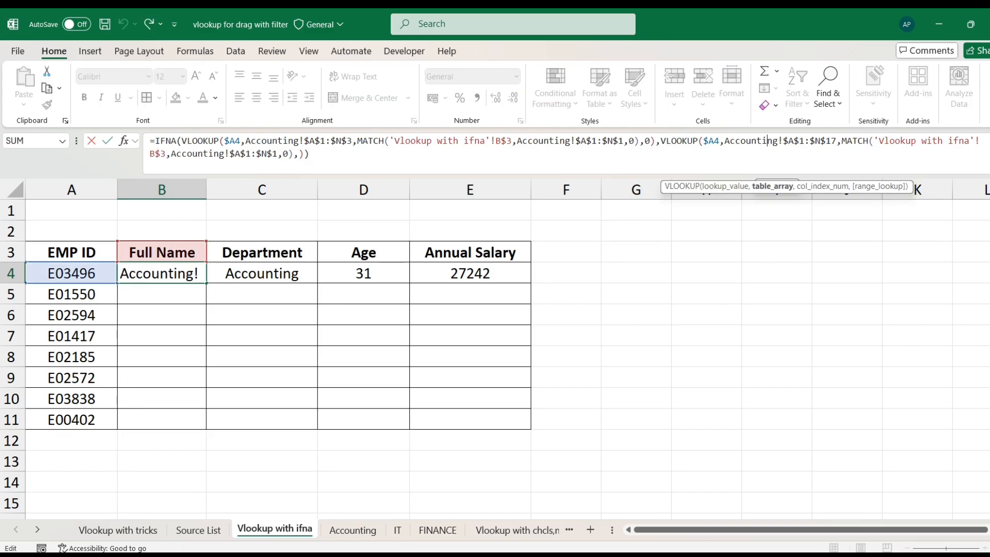
key(BackSpace)
key(BackSpace)
key(BackSpace)
key(BackSpace)
key(BackSpace)
key(BackSpace)
key(BackSpace)
key(BackSpace)
key(BackSpace)
key(BackSpace)
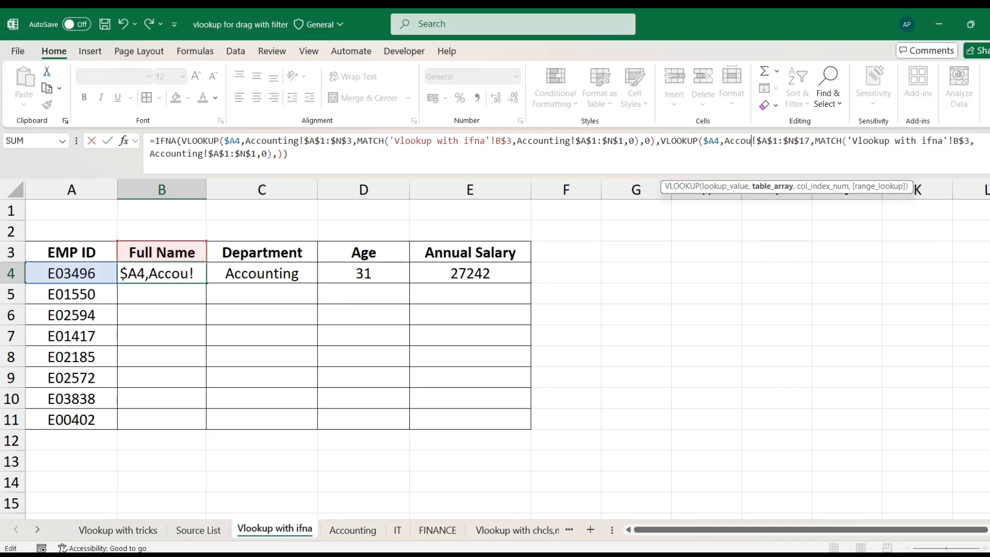
text(IT)
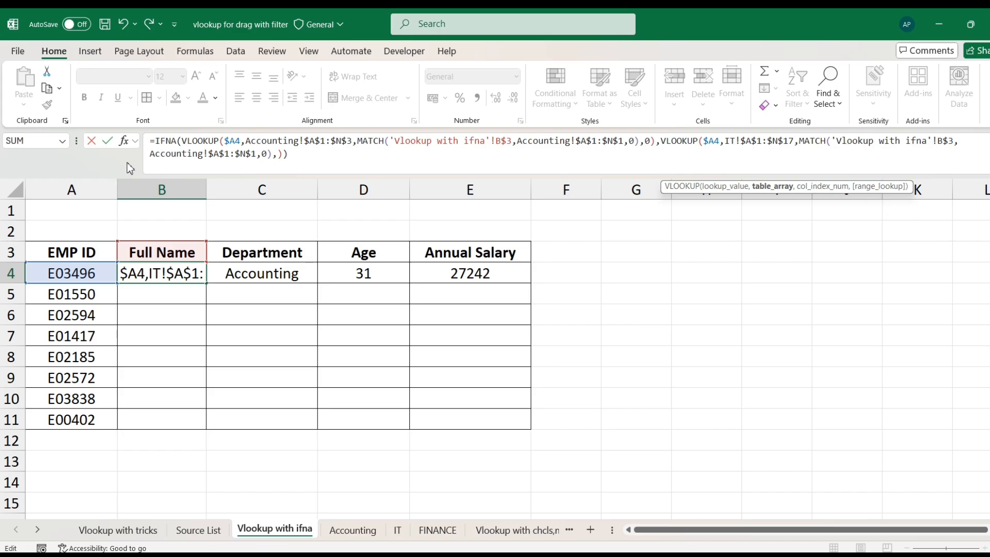
Replace the Accounting sheet reference in the second MATCH's lookup array with IT, and enter the B4 formula.
click(206, 154)
key(BackSpace)
key(BackSpace)
key(BackSpace)
key(BackSpace)
key(BackSpace)
key(BackSpace)
key(BackSpace)
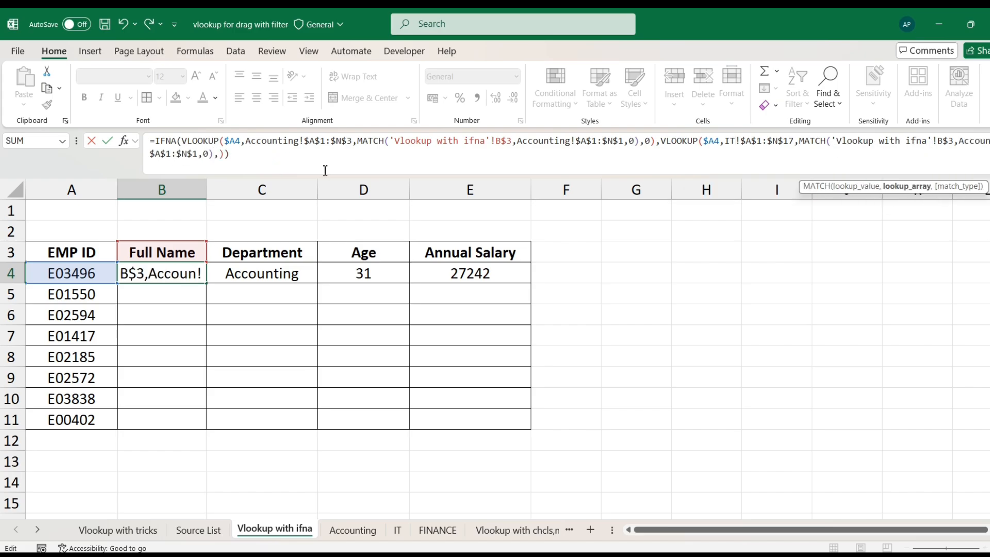
key(BackSpace)
key(BackSpace)
key(BackSpace)
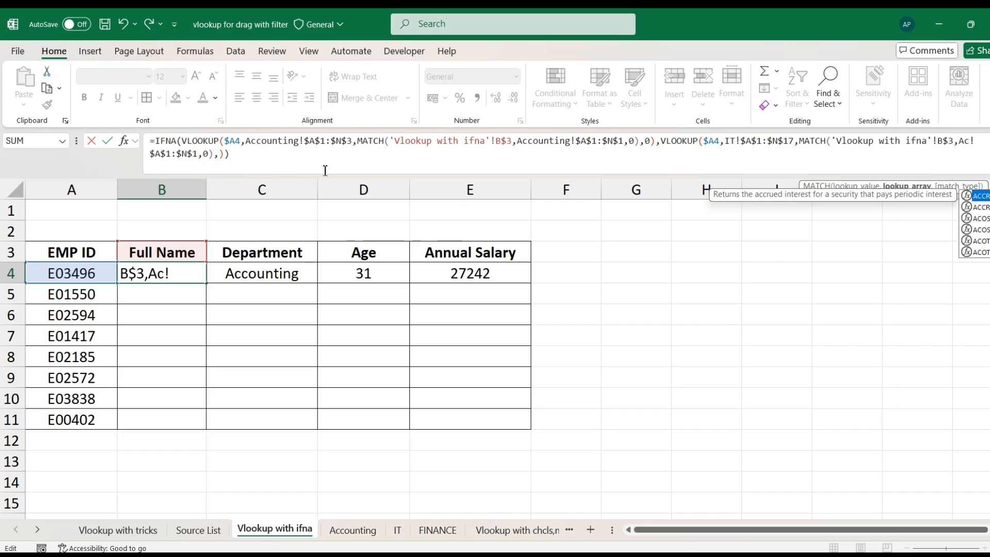
text(IT)
key(Return)
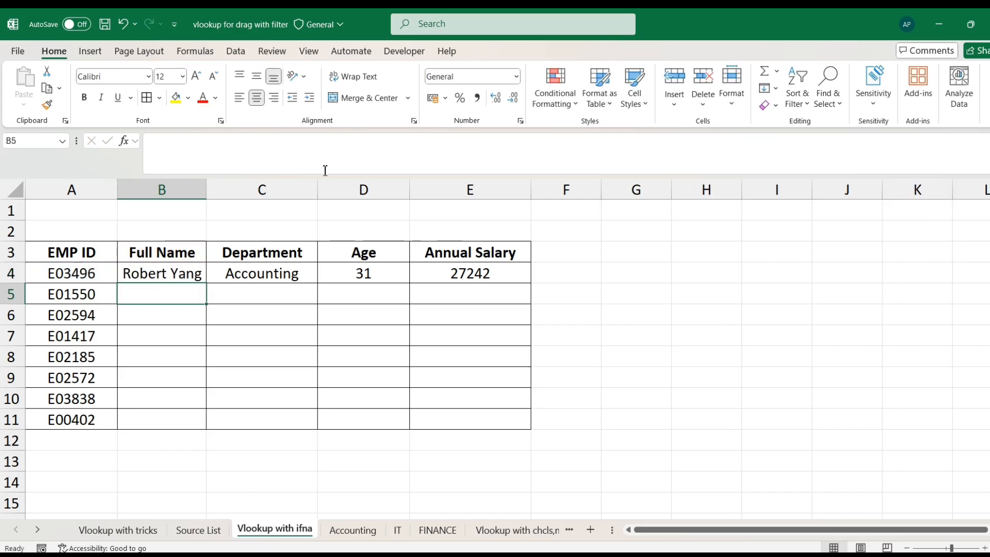
Copy the B4 formula into B5 and fill it across and down through E11.
key(Up)
key(ctrl+c)
key(Down)
key(ctrl+v)
key(Escape)
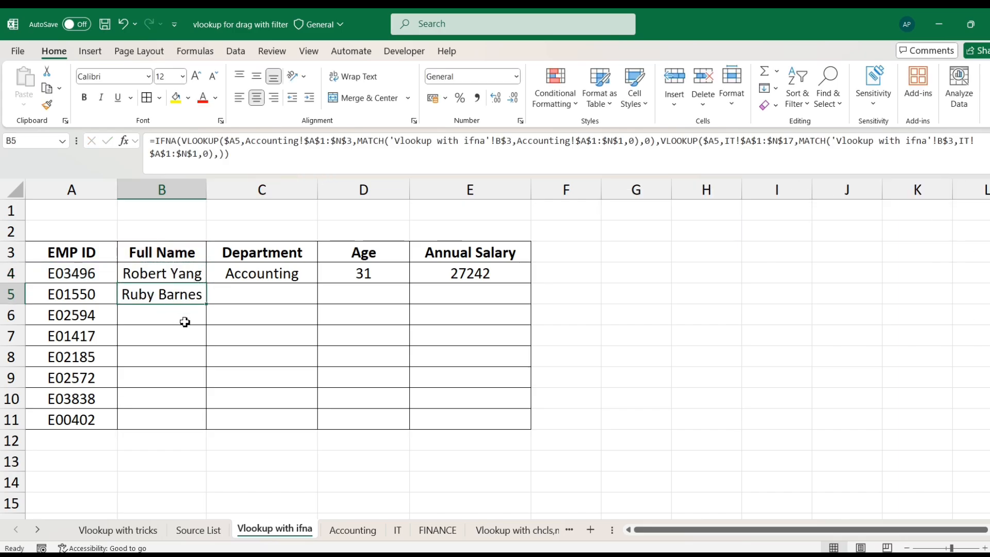
drag(206, 306, 561, 432)
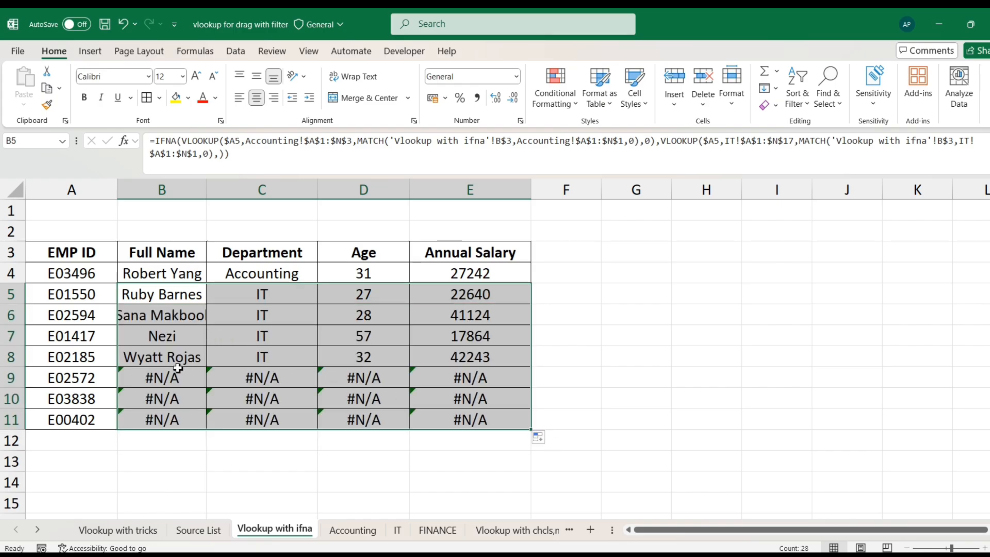
Find the employee ID from A8 on the IT sheet and check its row across to the Annual Salary column.
click(93, 358)
key(ctrl+c)
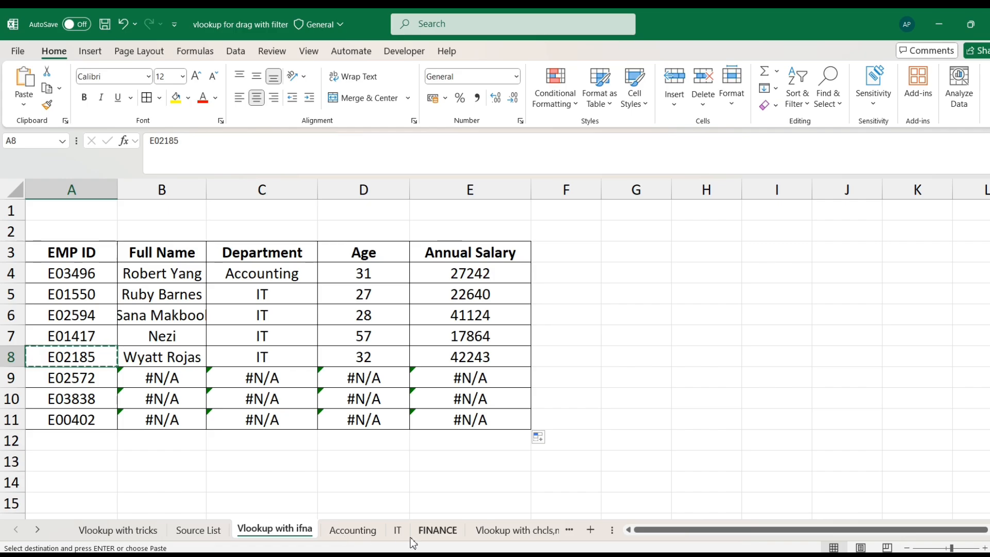
click(399, 531)
key(ctrl+f)
key(Return)
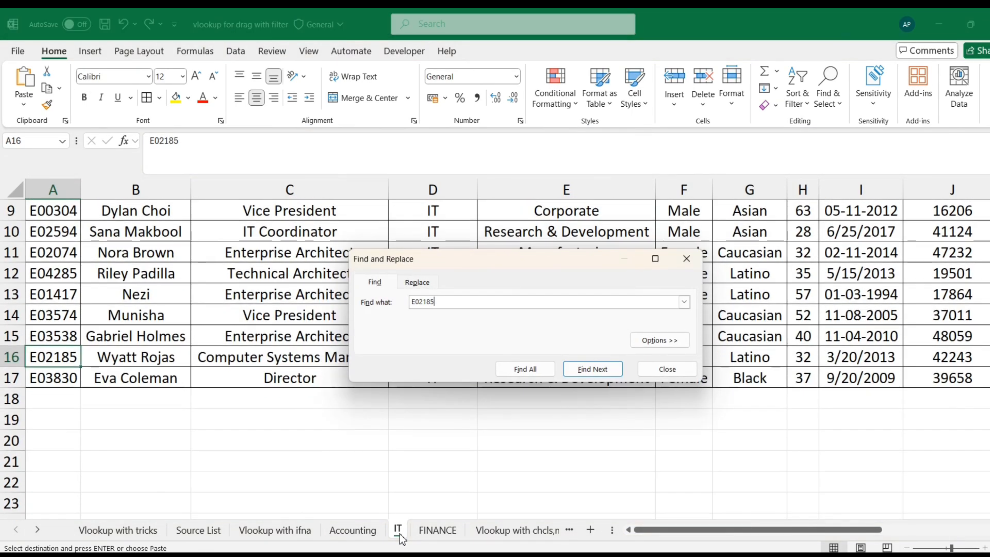
key(Escape)
key(Right)
key(Right)
key(Right)
key(Right)
key(Right)
key(Right)
key(Right)
key(Right)
key(Right)
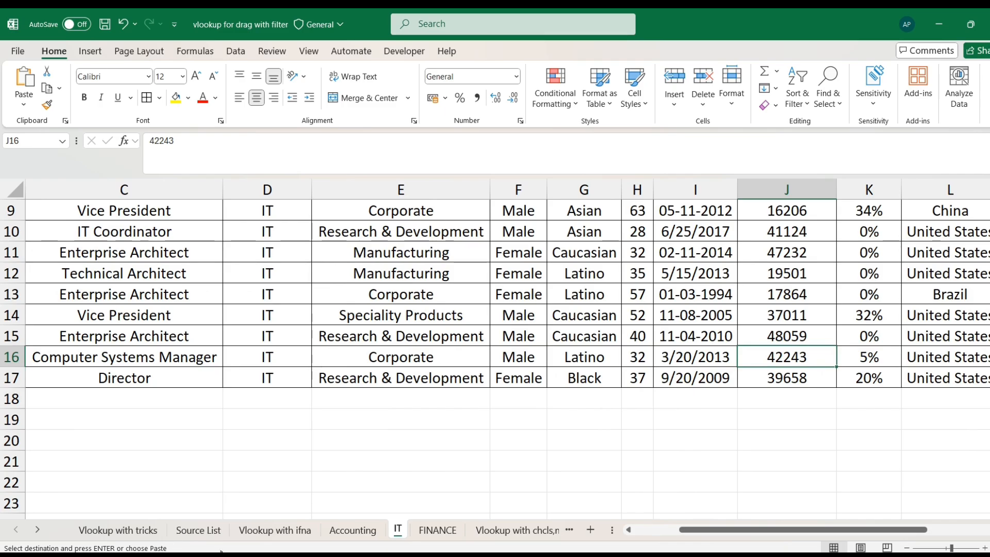
Check the Accounting, IT and FINANCE sheets against the lookup formulas in E8, B8 and B4 of the Vlookup with ifna sheet.
click(353, 531)
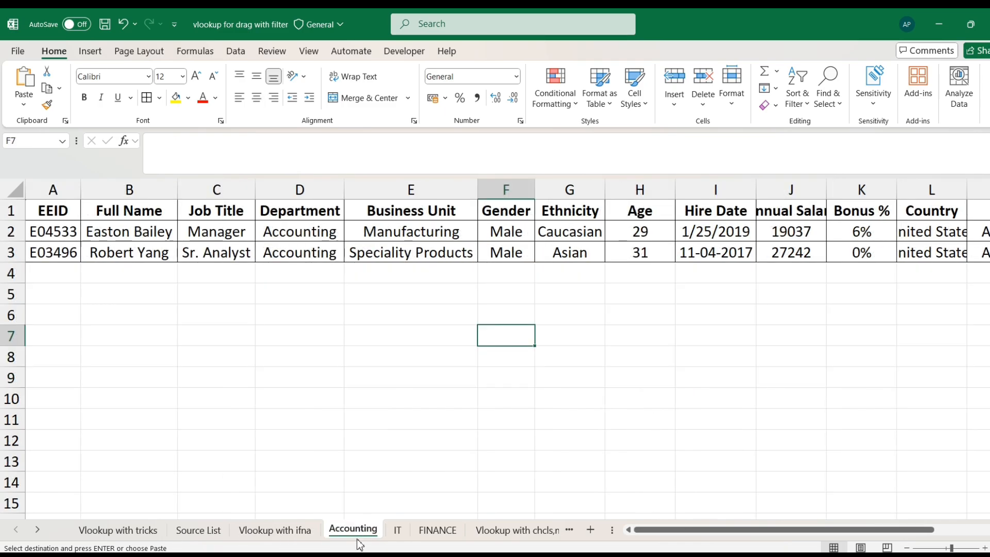
click(398, 535)
click(438, 534)
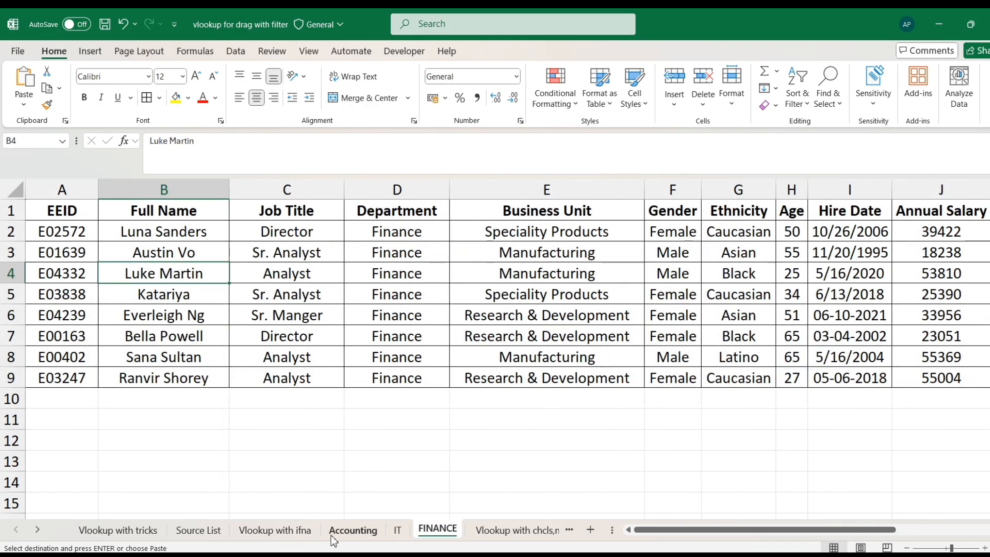
click(274, 530)
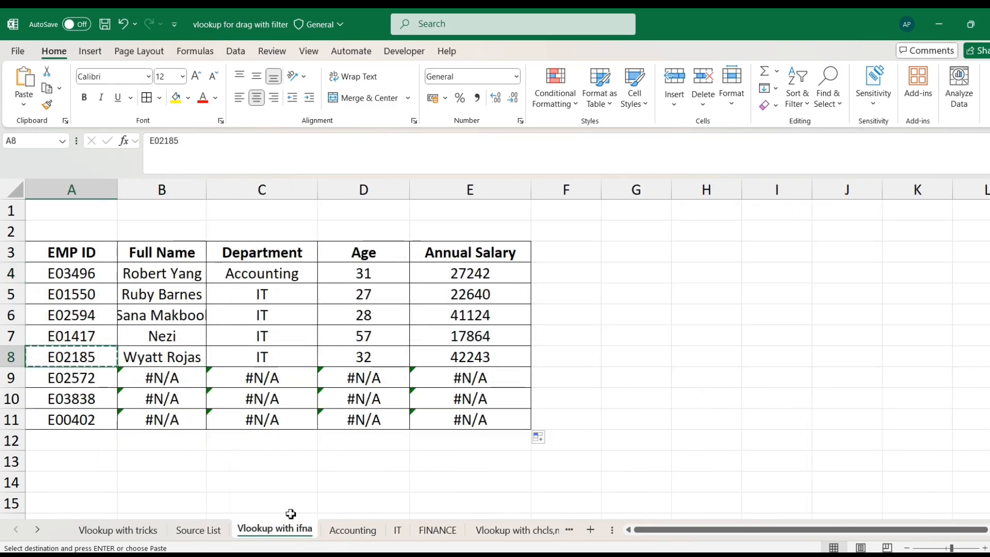
click(464, 363)
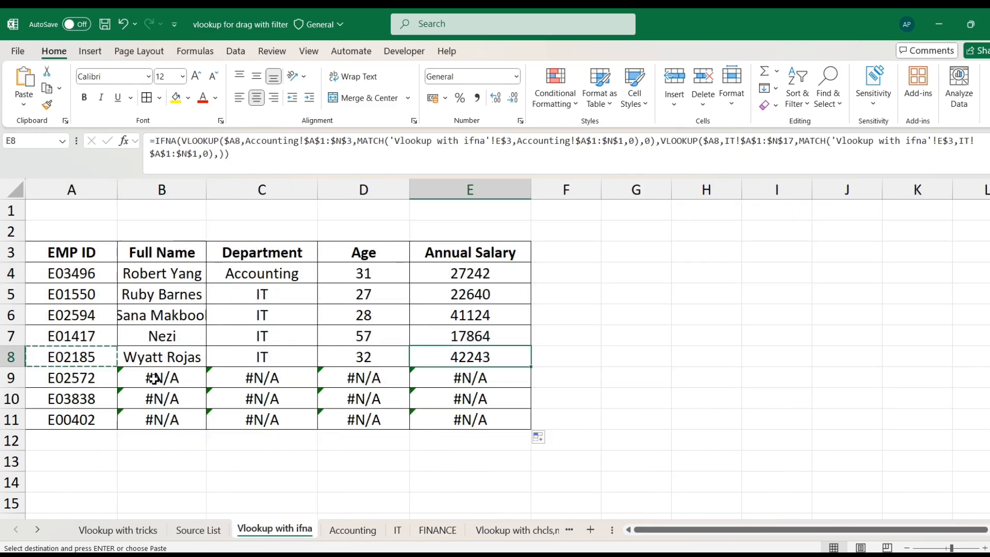
click(166, 361)
click(176, 274)
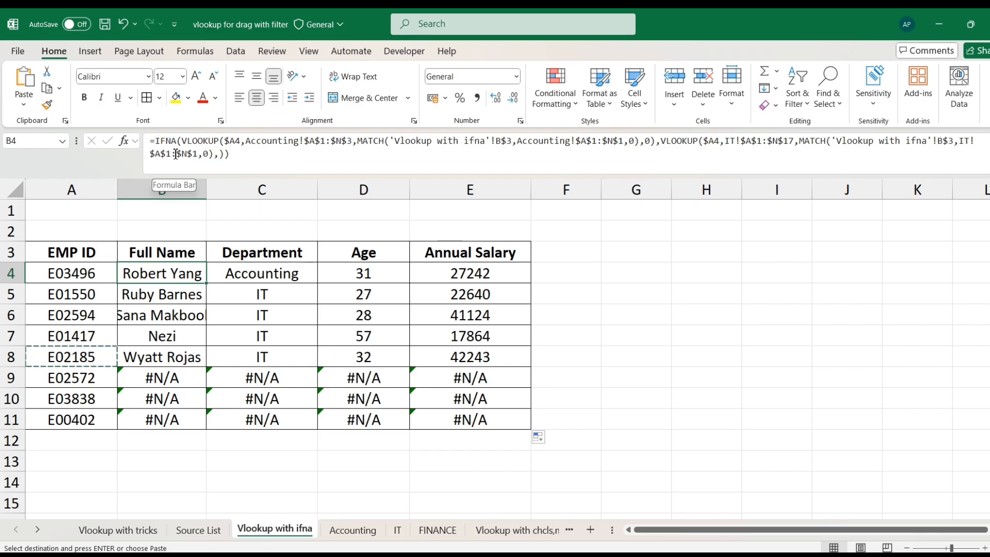
click(438, 530)
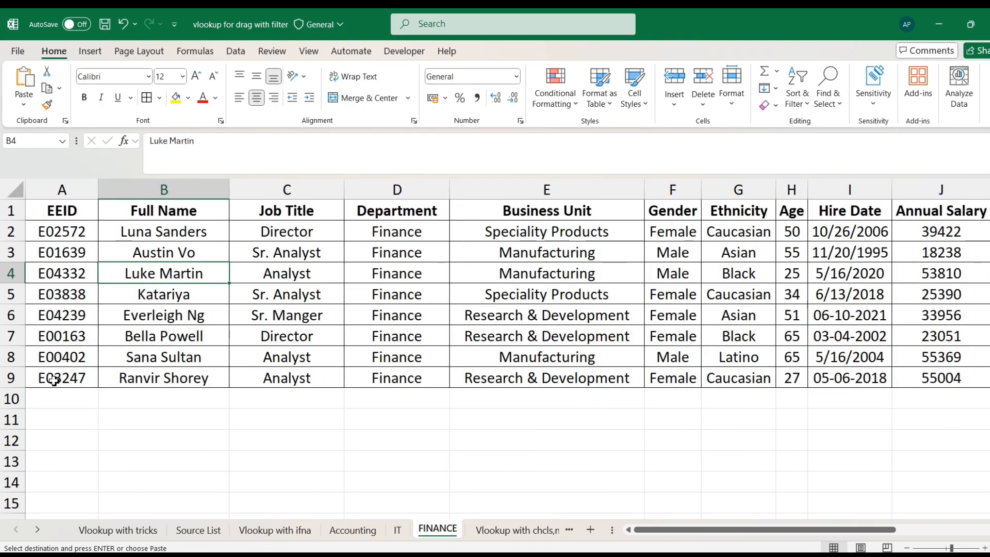
click(282, 531)
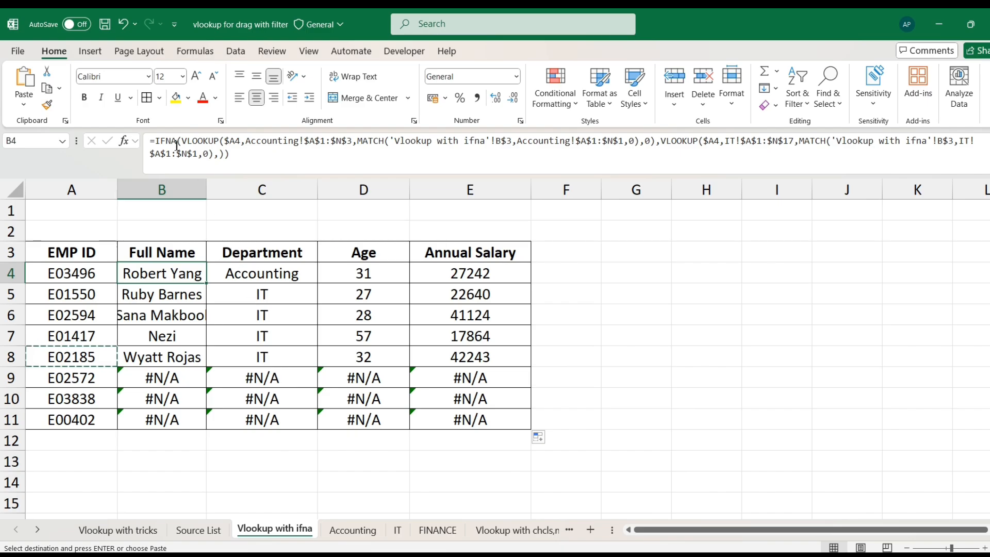
Wrap the existing B4 formula in an outer IFNA as its value argument, and add a comma for the value_if_na argument.
click(156, 140)
text(IFN)
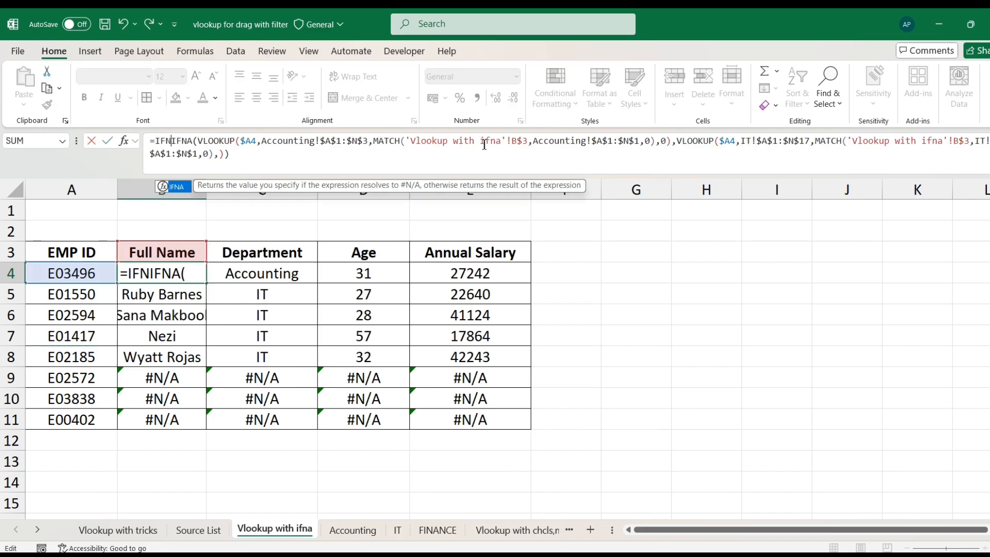
key(Tab)
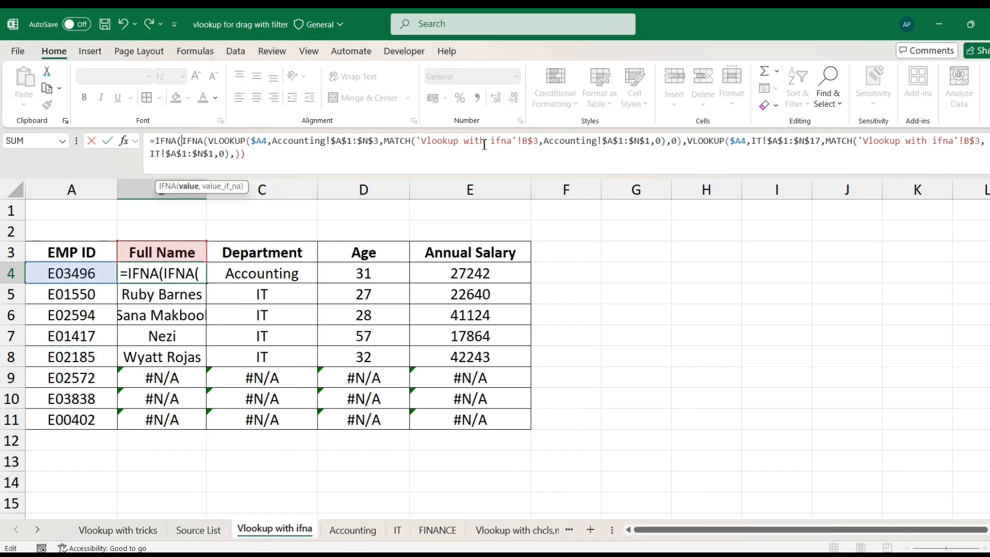
click(270, 157)
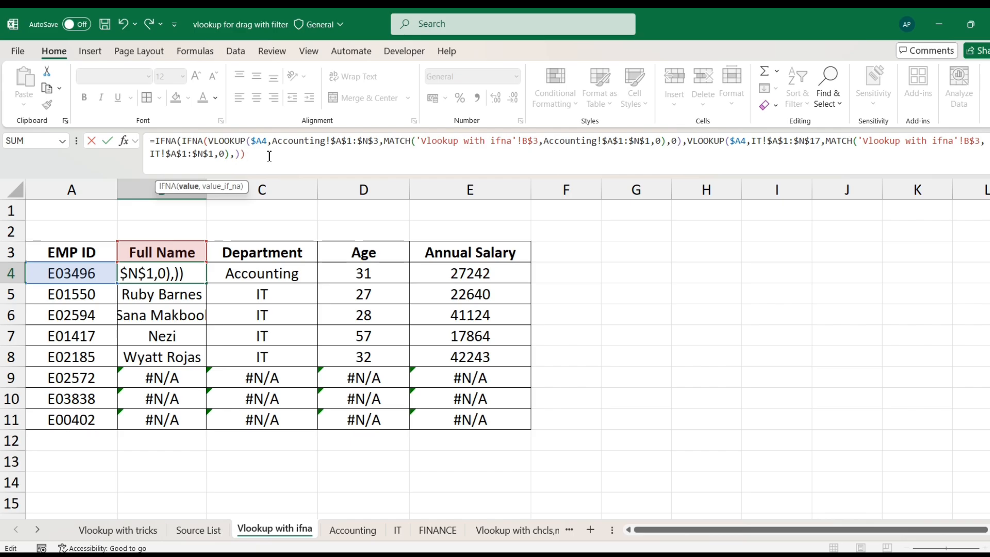
text(,)
Copy the complete Accounting VLOOKUP, including its MATCH, into the outer IFNA's value_if_na argument.
click(208, 141)
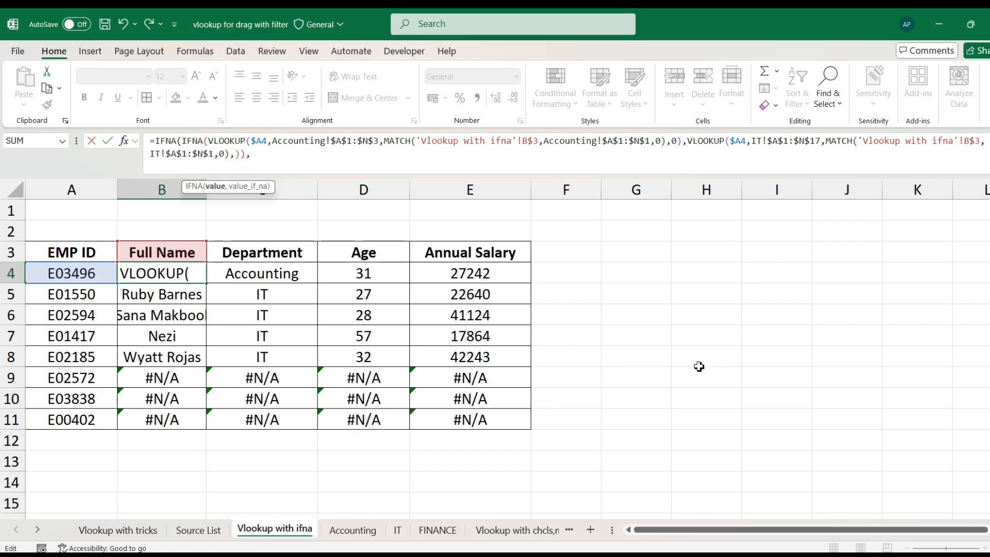
key(shift+Right)
key(shift+Right)
key(shift+Right)
key(shift+Right)
key(shift+Right)
key(shift+Right)
key(shift+Right)
key(shift+Right)
key(shift+Right)
key(shift+Right)
key(shift+Right)
key(shift+Right)
key(shift+Right)
key(shift+Right)
key(shift+Right)
key(shift+Right)
key(shift+Right)
key(shift+Right)
key(shift+Right)
key(shift+Right)
key(shift+Right)
key(shift+Right)
key(shift+Right)
key(shift+Right)
key(shift+Right)
key(shift+Right)
key(shift+Right)
key(shift+Right)
key(shift+Right)
key(shift+Right)
key(shift+Right)
key(shift+Right)
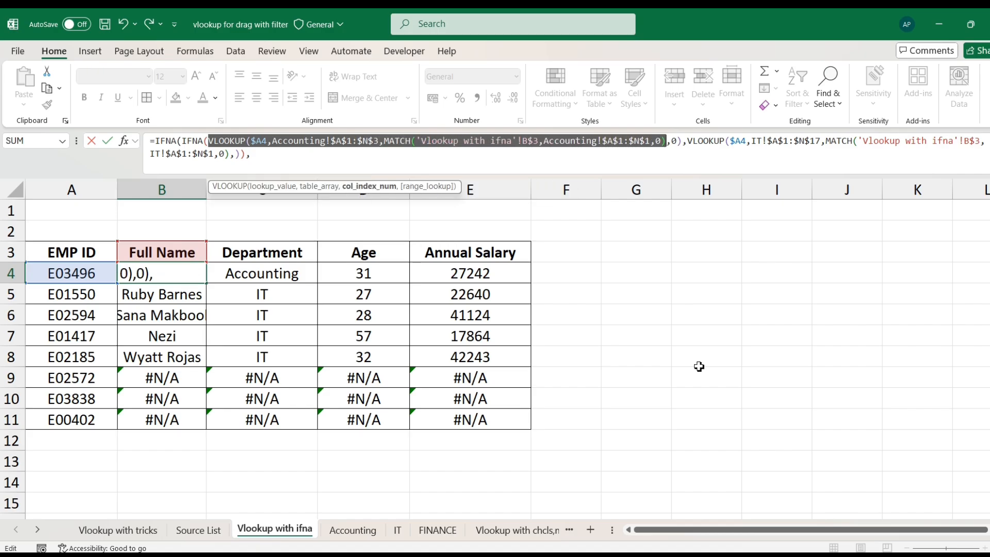
key(shift+Right)
key(shift+Right)
key(shift+Right)
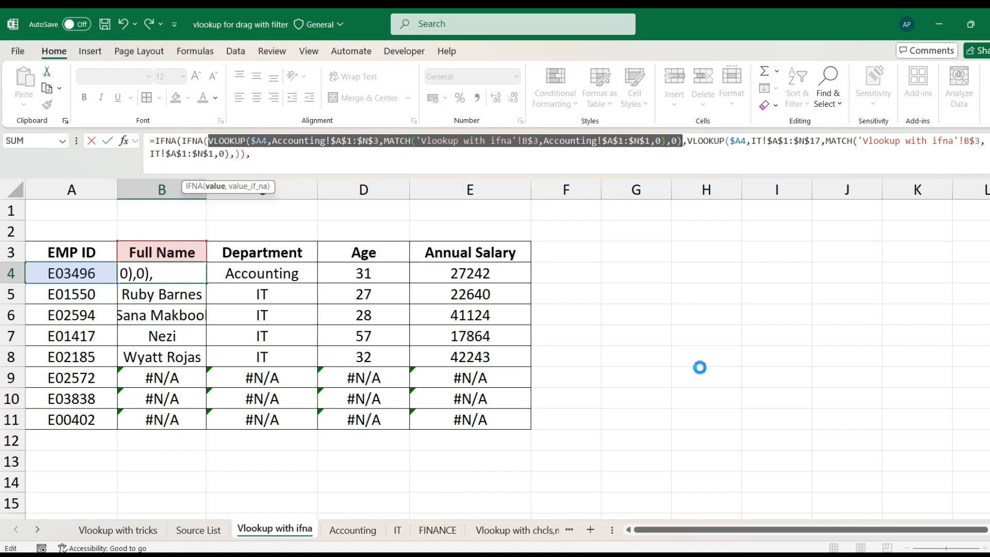
key(ctrl+c)
click(269, 159)
key(ctrl+v)
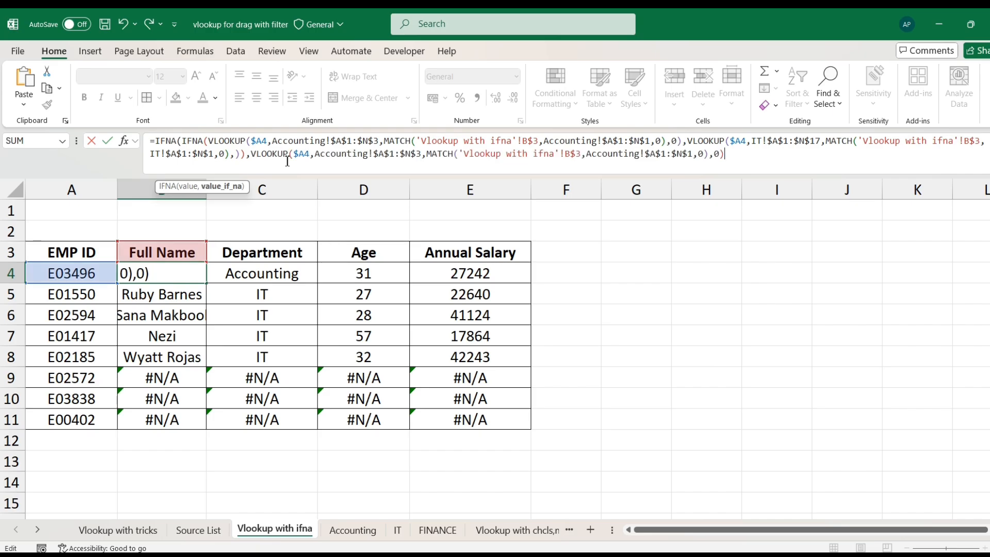
Set the third VLOOKUP's table array range to $A$1:$N$10.
click(420, 153)
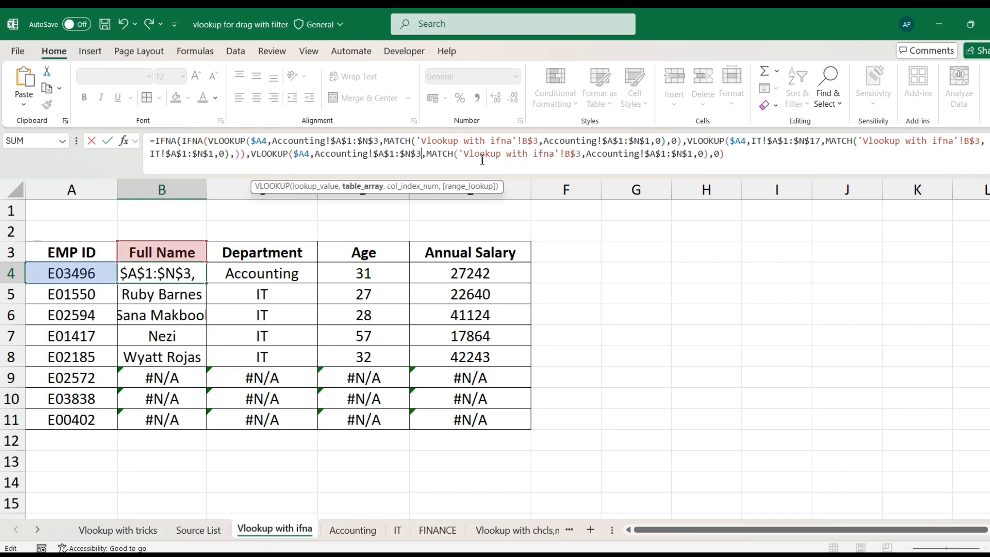
key(BackSpace)
text(10)
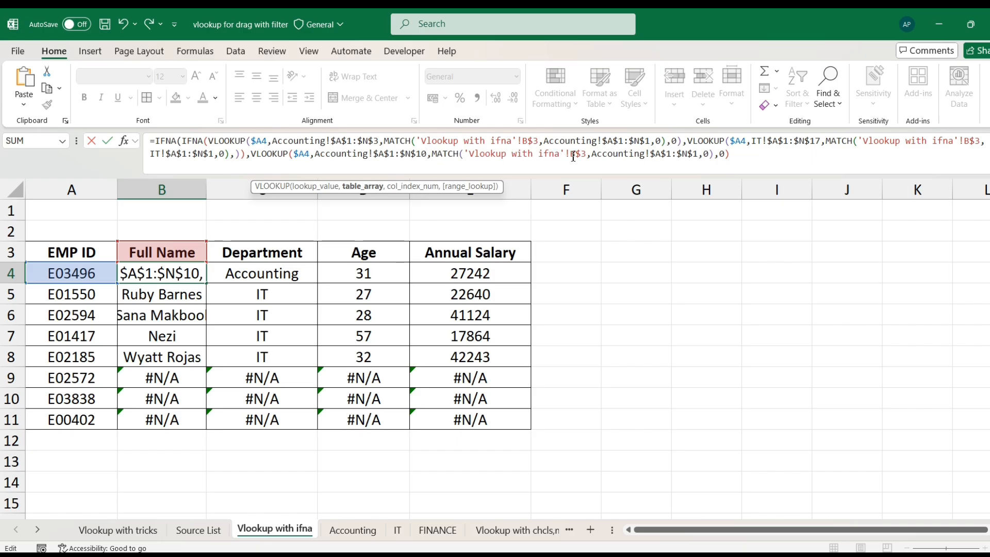
Replace the Accounting sheet reference in the third MATCH's lookup array with FINANCE.
click(646, 154)
key(BackSpace)
key(BackSpace)
key(BackSpace)
key(BackSpace)
key(BackSpace)
key(BackSpace)
key(BackSpace)
key(BackSpace)
key(BackSpace)
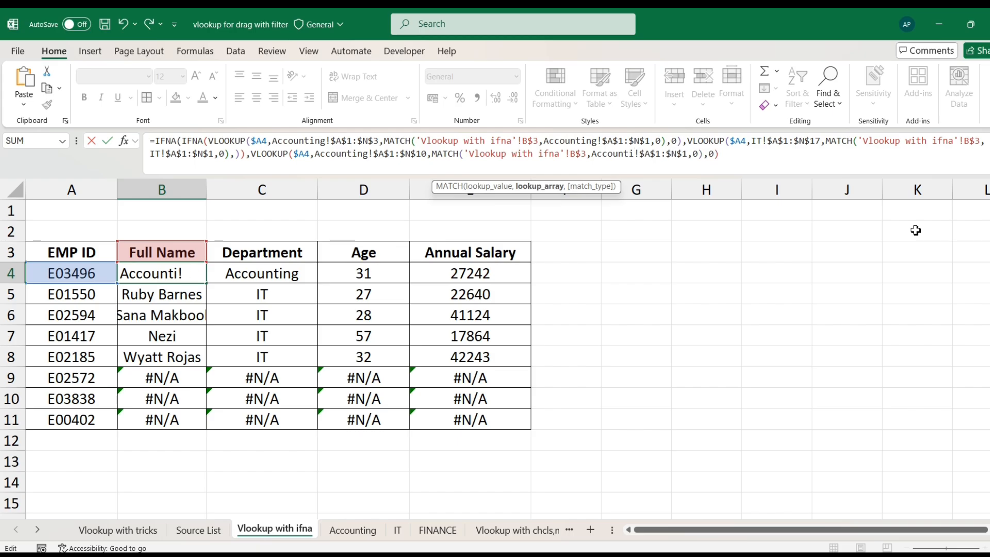
key(BackSpace)
text(FINANCE)
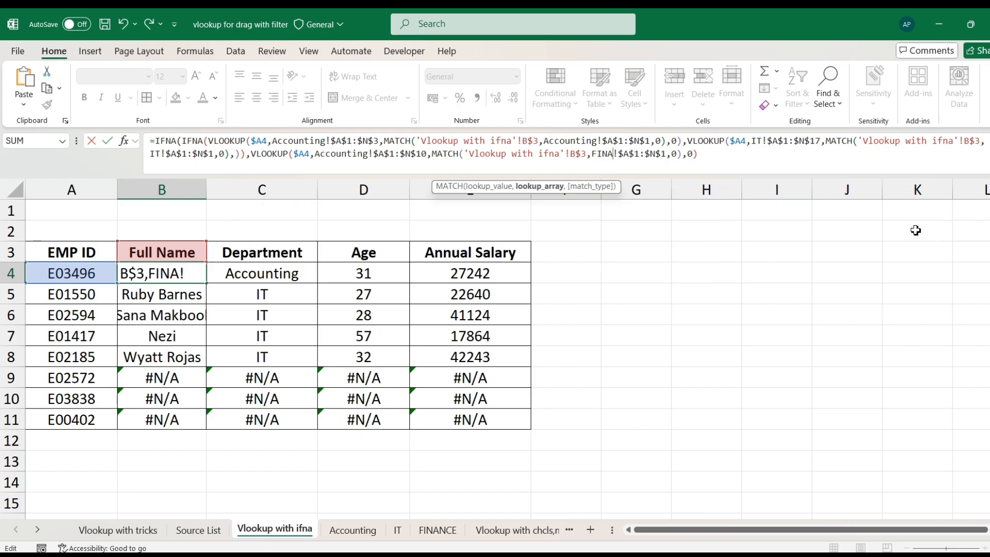
Replace the Accounting sheet reference in the third VLOOKUP's table array with FINANCE, and enter the formula with the suggested closing parenthesis.
click(375, 153)
key(BackSpace)
key(BackSpace)
key(BackSpace)
key(BackSpace)
key(BackSpace)
key(BackSpace)
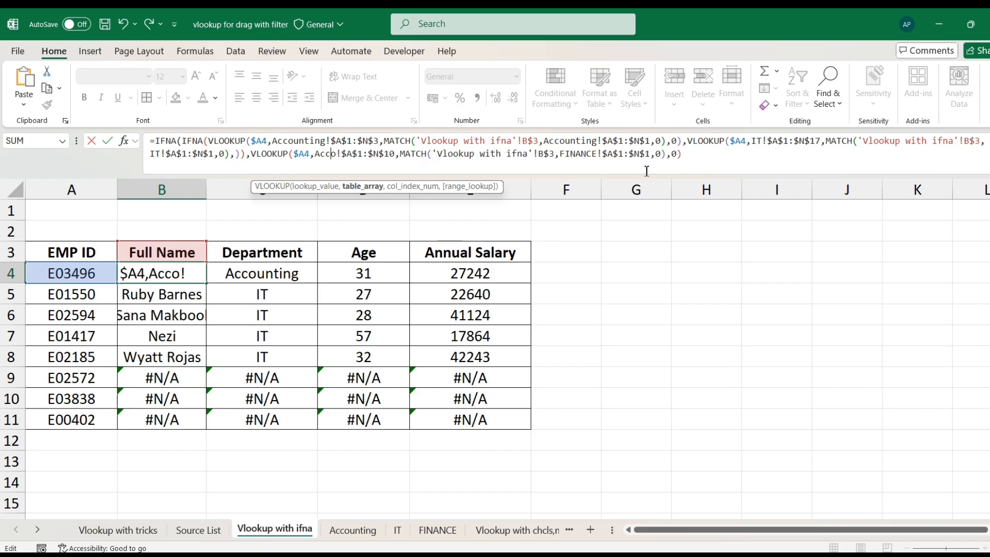
key(BackSpace)
key(BackSpace)
key(BackSpace)
key(BackSpace)
text(FINANCE)
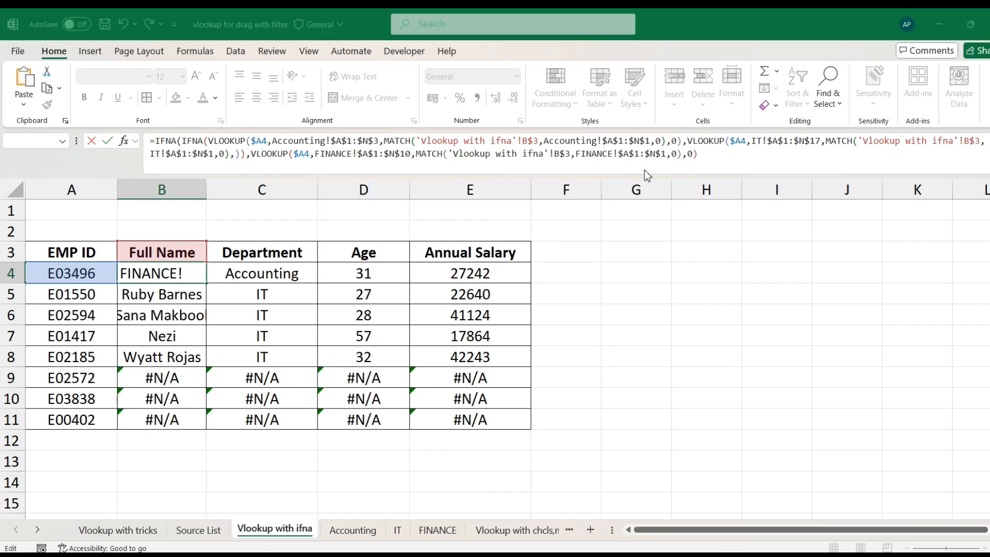
key(Return)
key(Return)
Copy the nested IFNA formula from B4 down into B5:B11.
key(ctrl+c)
key(Down)
key(ctrl+shift+Down)
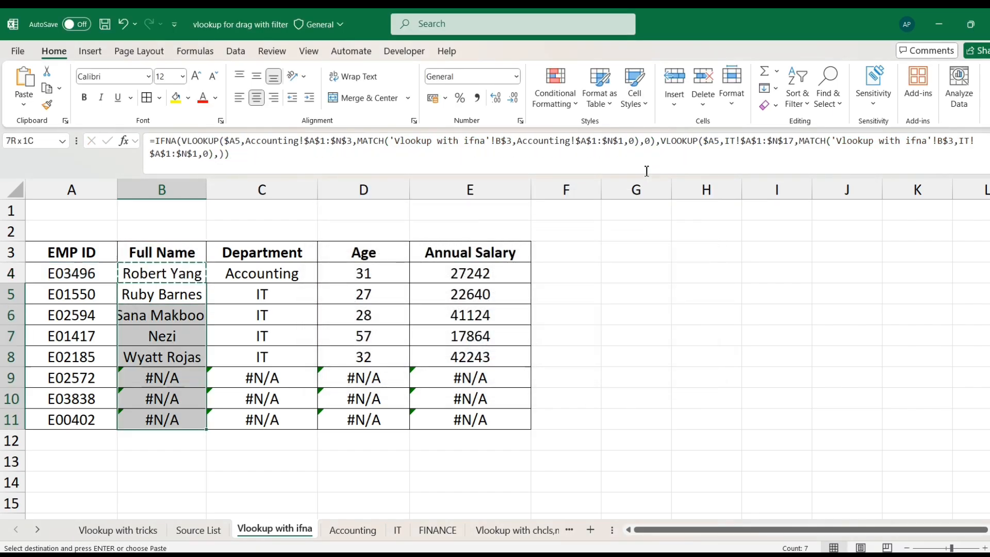
key(ctrl+v)
Extend the B4 formula across to E4 and copy the row 4 formulas into B5:E11.
key(Up)
key(Right)
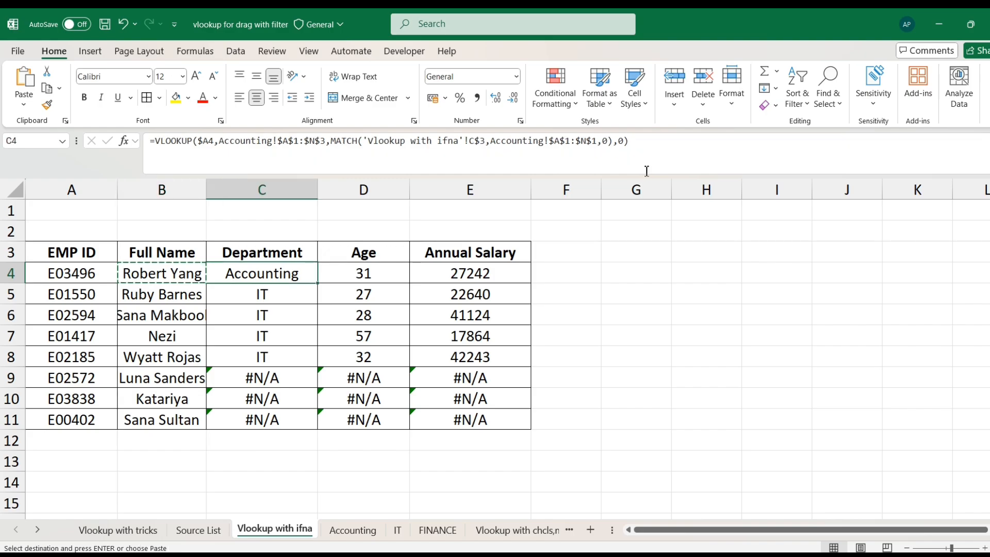
key(ctrl+shift+Right)
key(Left)
key(ctrl+shift+Right)
key(ctrl+c)
key(Down)
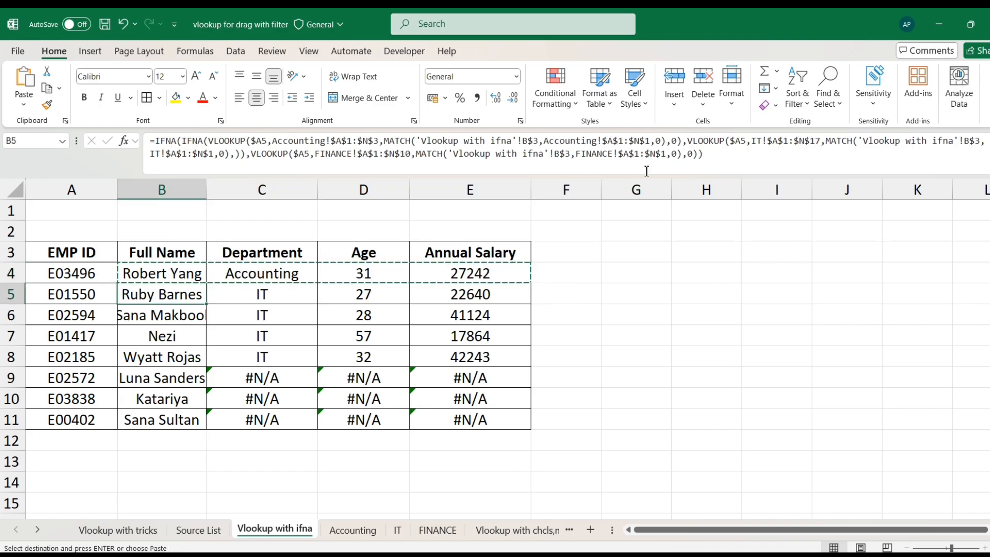
key(ctrl+shift+Down)
key(ctrl+shift+Right)
key(ctrl+v)
key(Escape)
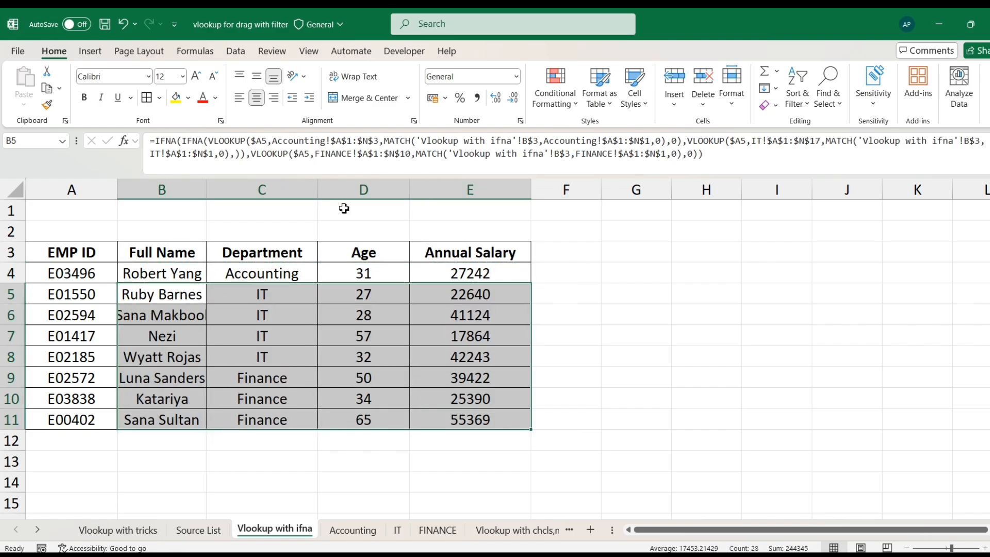
Inspect the lookup results in C10 and B10, and view the Accounting sheet.
click(268, 395)
click(195, 397)
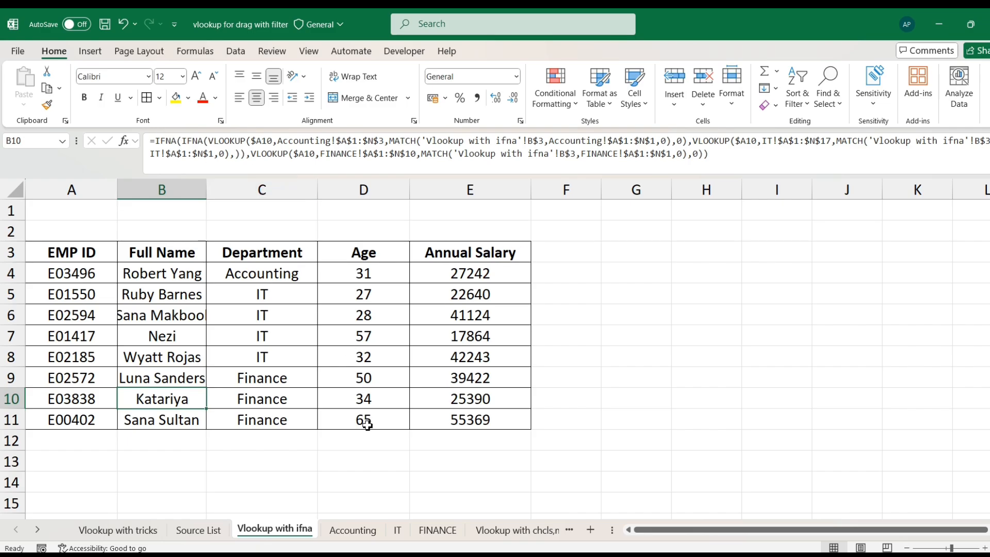
click(352, 531)
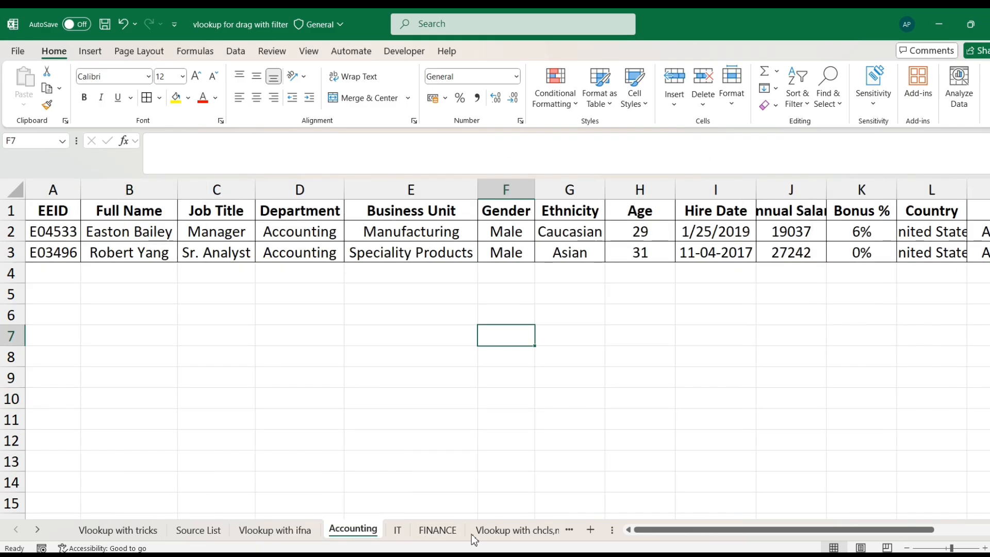
Open the Vlookup with chcls,match,column sheet and examine its EEID column and the Full Name and Department headers.
click(472, 536)
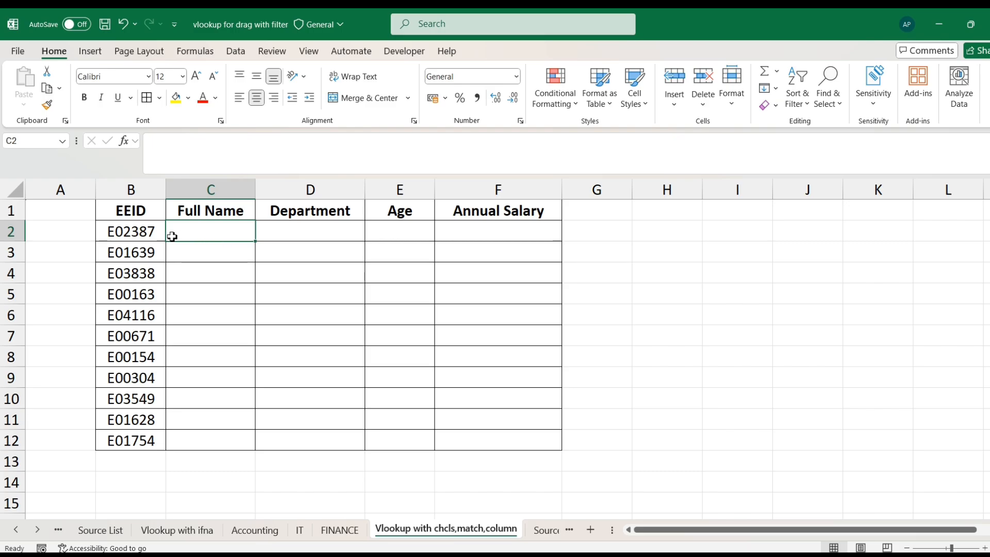
click(137, 238)
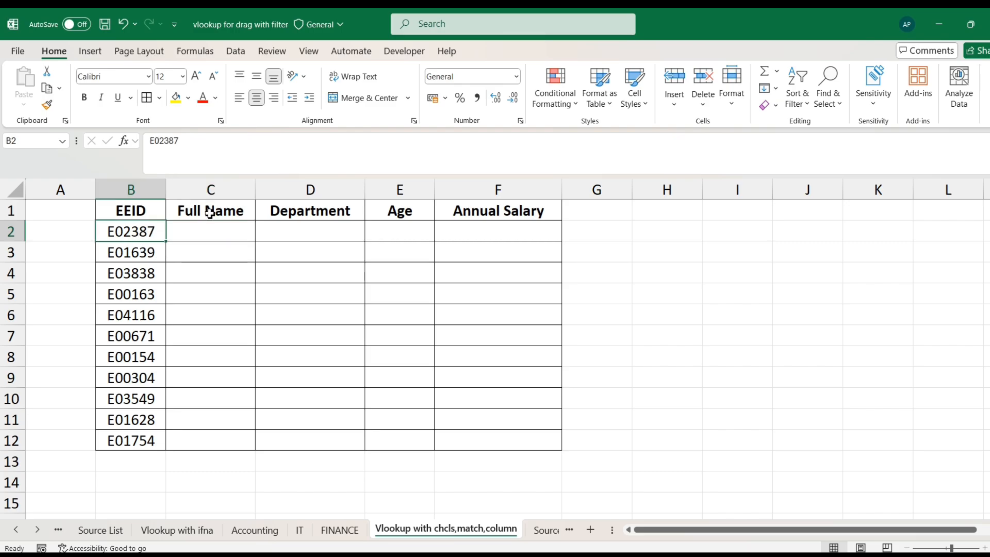
click(210, 213)
click(319, 213)
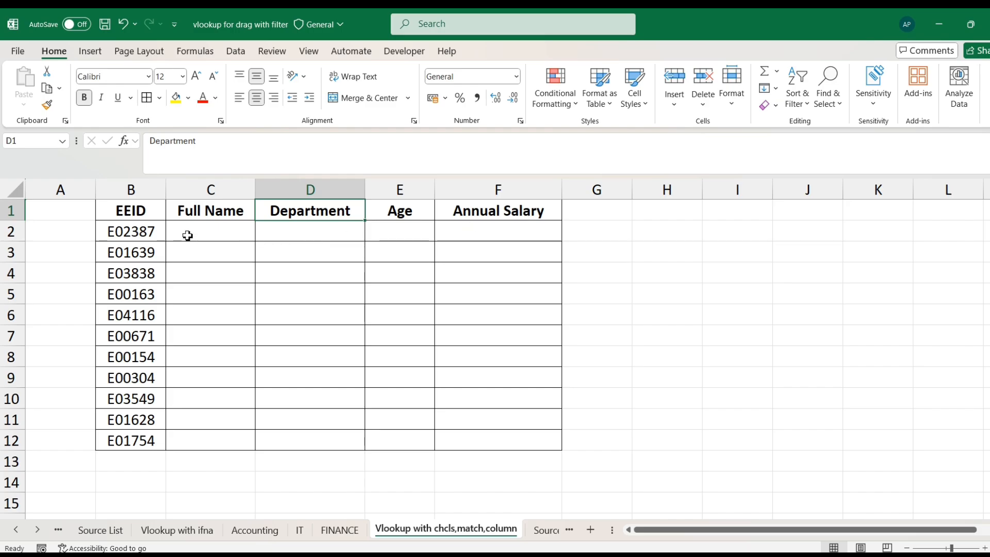
click(136, 212)
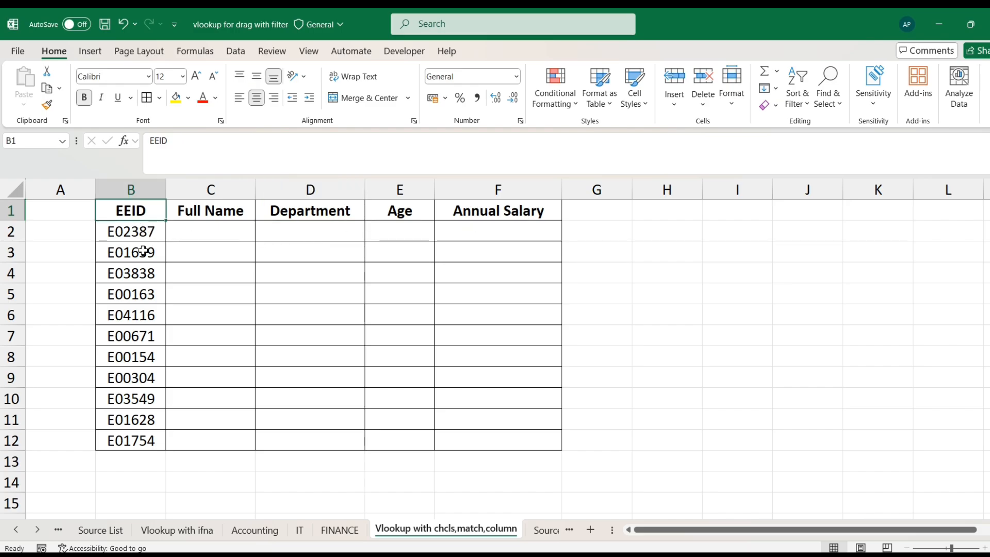
Open the Source sheet and locate the EEID column in its header row.
click(542, 531)
click(184, 223)
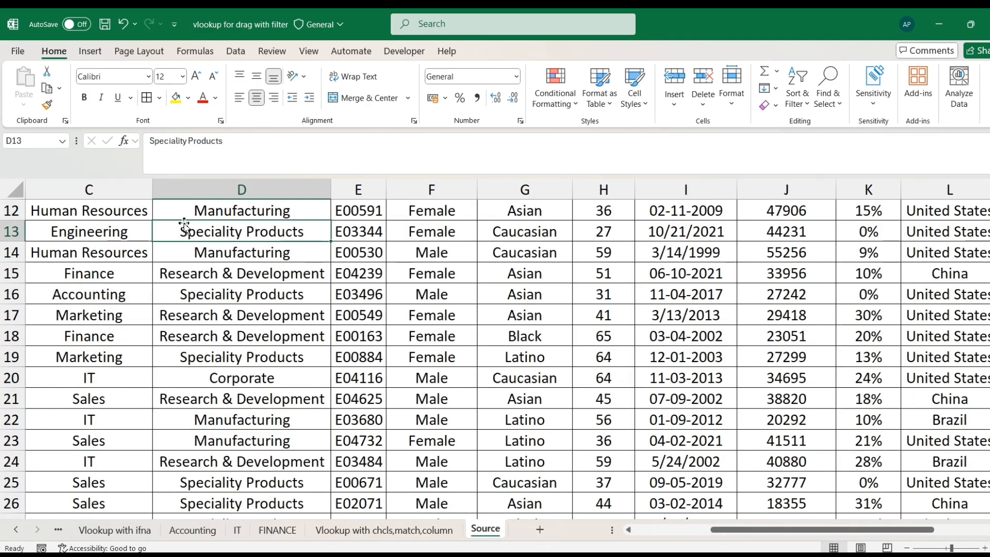
key(ctrl+Left)
key(ctrl+Up)
key(Right)
key(Right)
key(Right)
key(Right)
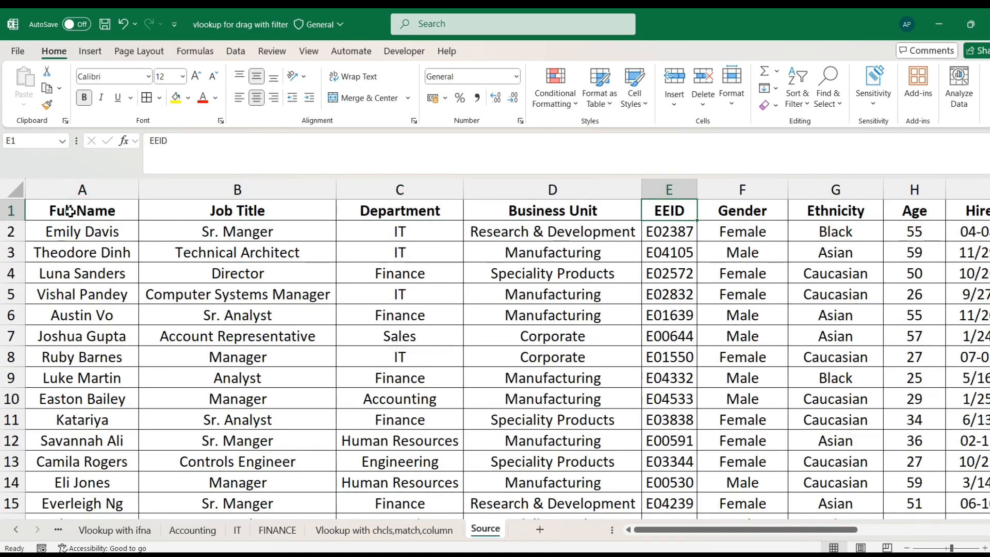
Compare the positions of Full Name, Department and EEID on the Source sheet with the headers on the Vlookup with chcls,match,column sheet.
drag(70, 211, 743, 399)
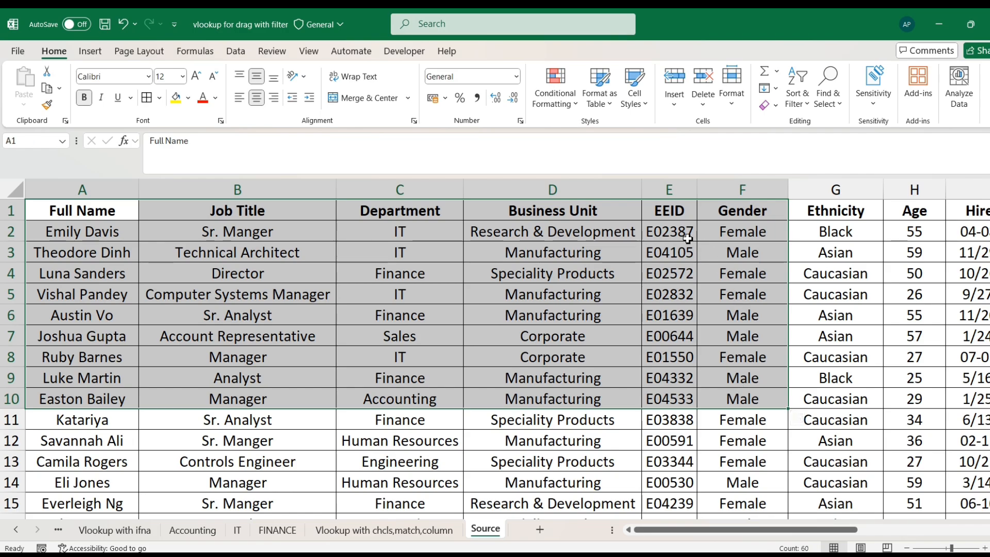
click(667, 216)
click(71, 213)
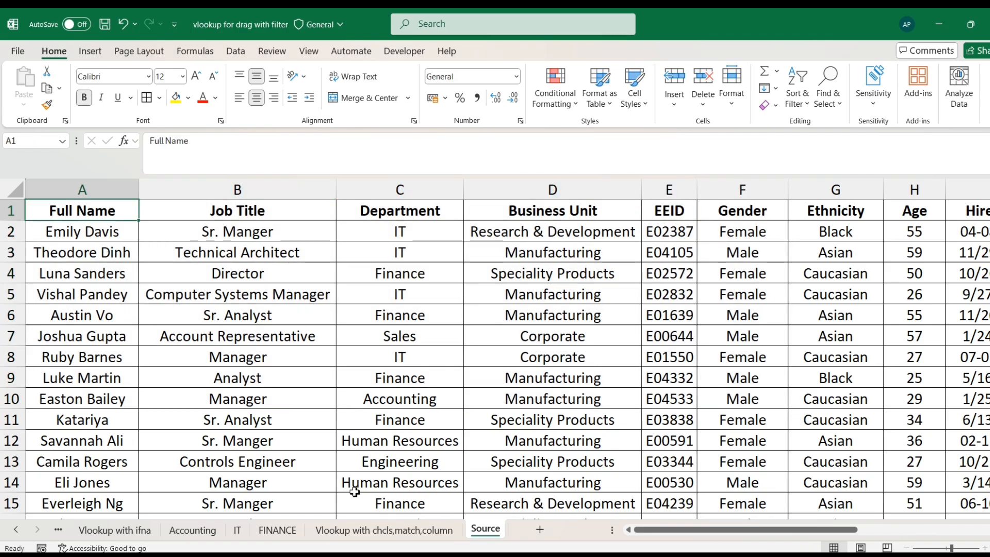
click(383, 529)
click(219, 214)
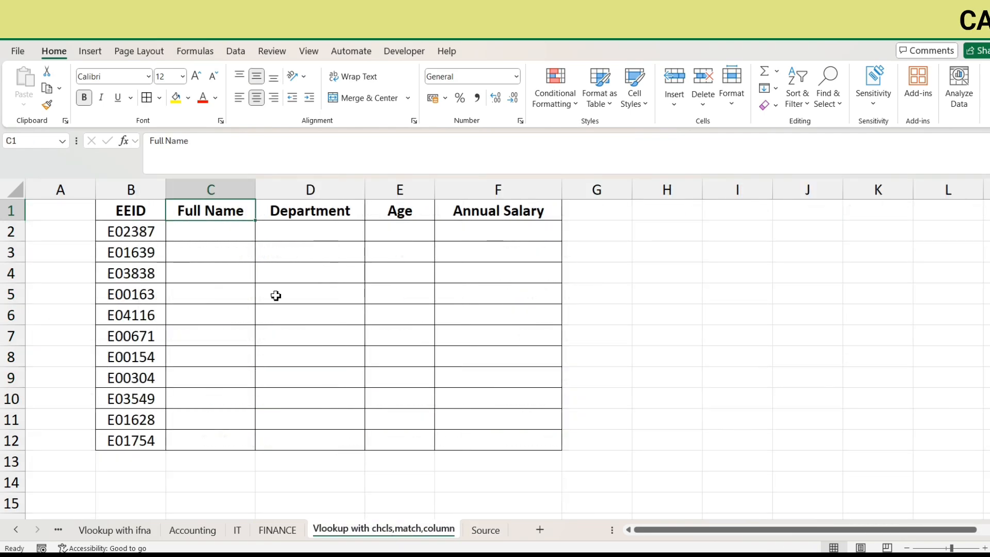
click(485, 536)
click(400, 212)
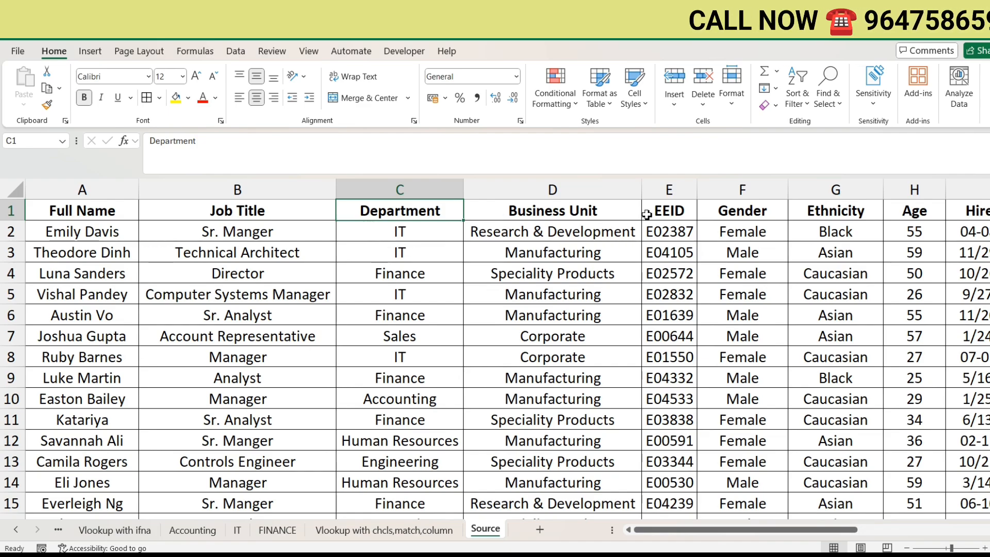
click(384, 530)
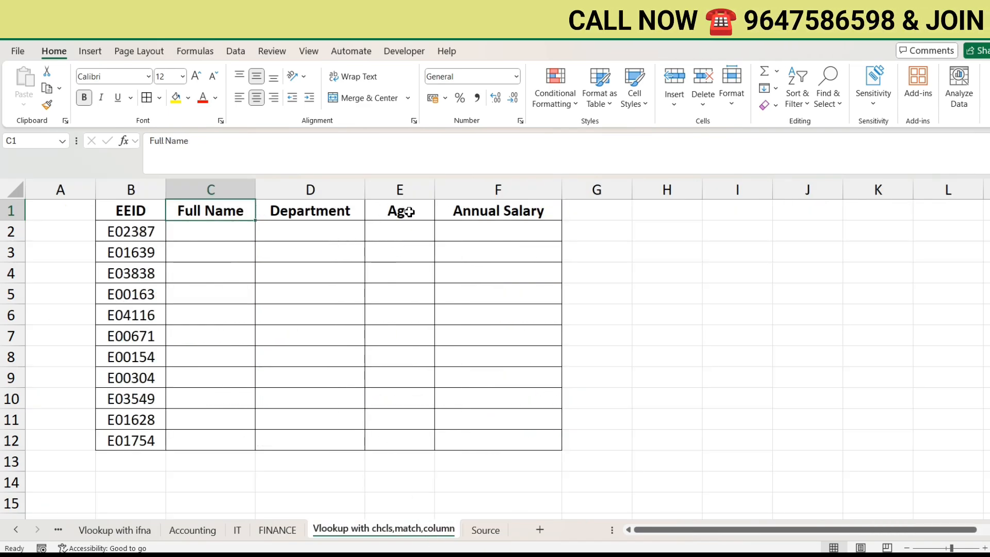
Start a VLOOKUP formula in C2 of the Vlookup with chcls,match,column sheet with B2 as the lookup value.
click(203, 235)
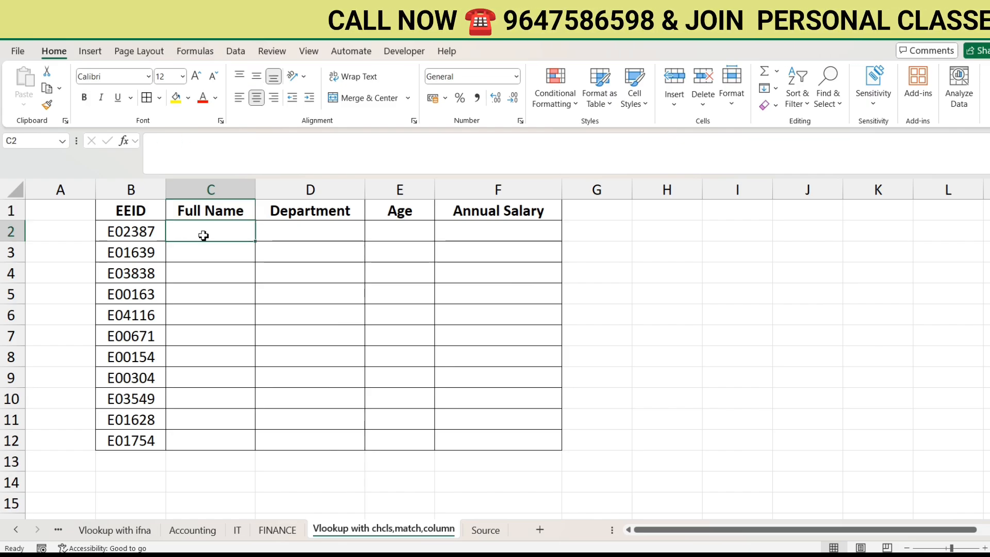
click(484, 529)
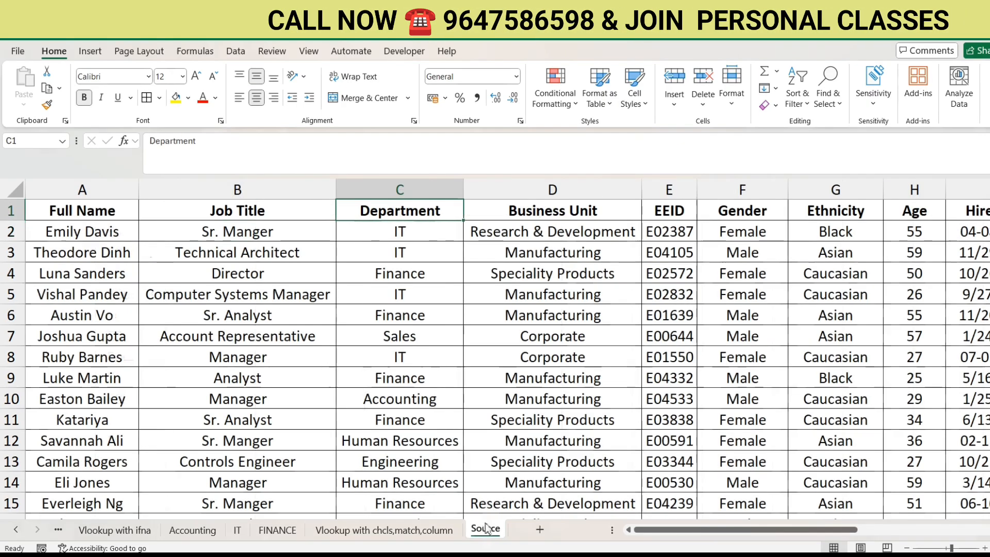
click(432, 538)
text(=)
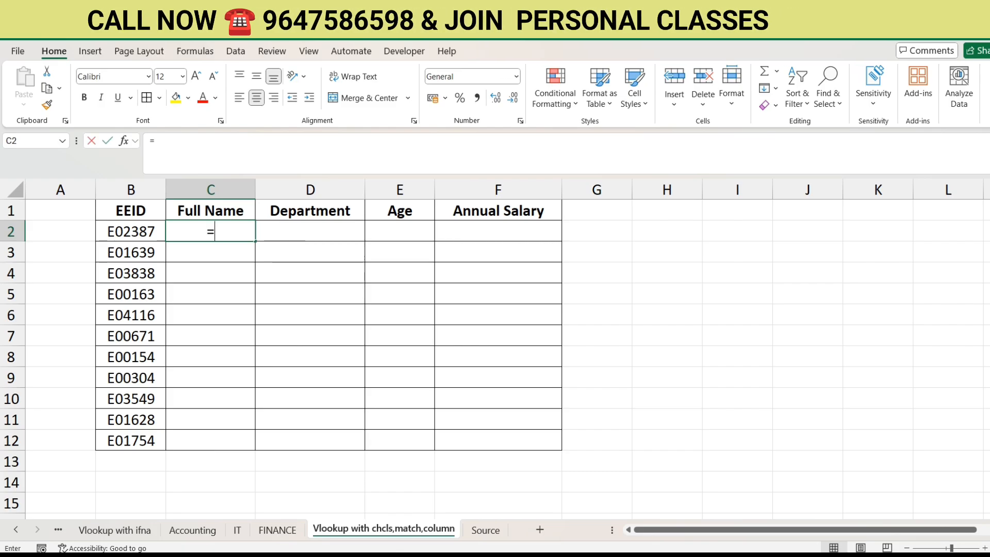
text(VLO)
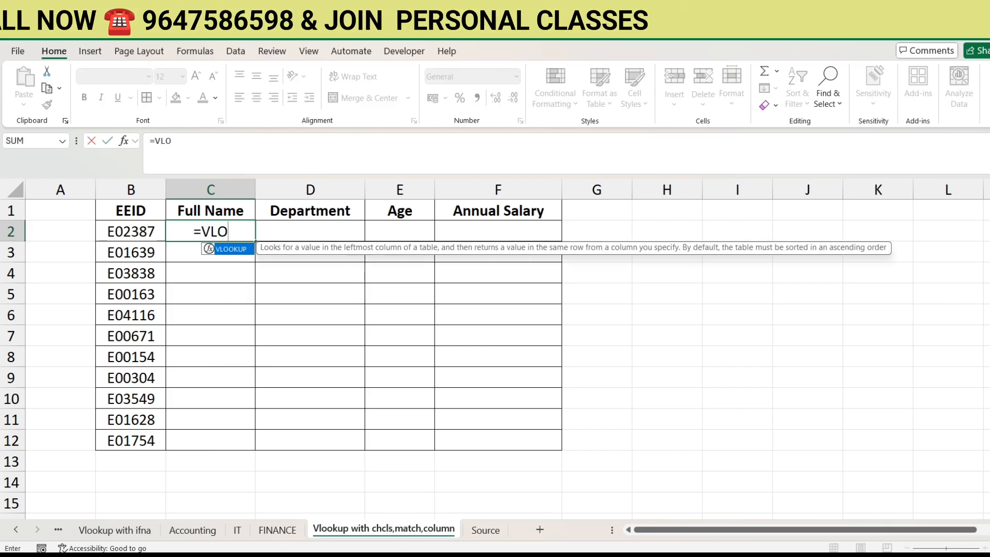
key(Tab)
key(Left)
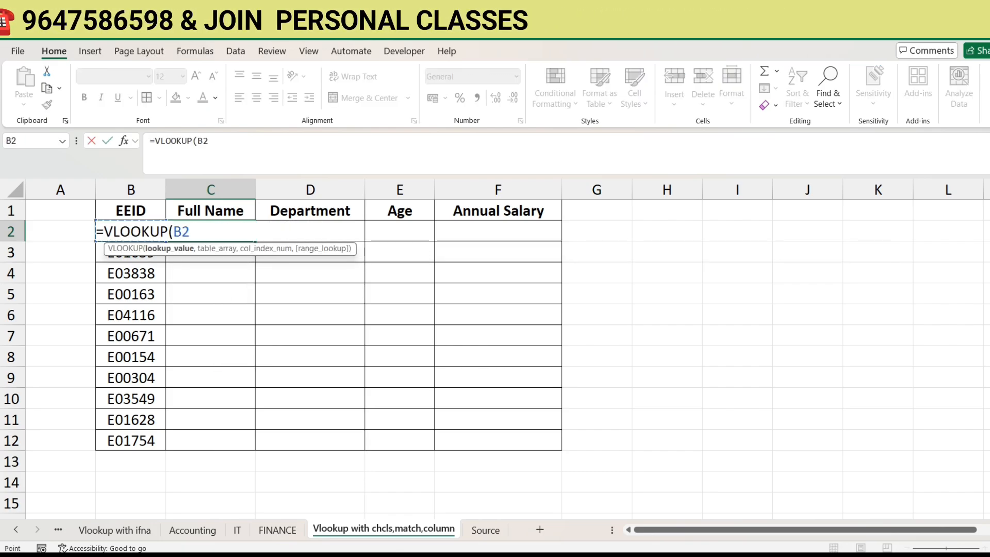
text(,)
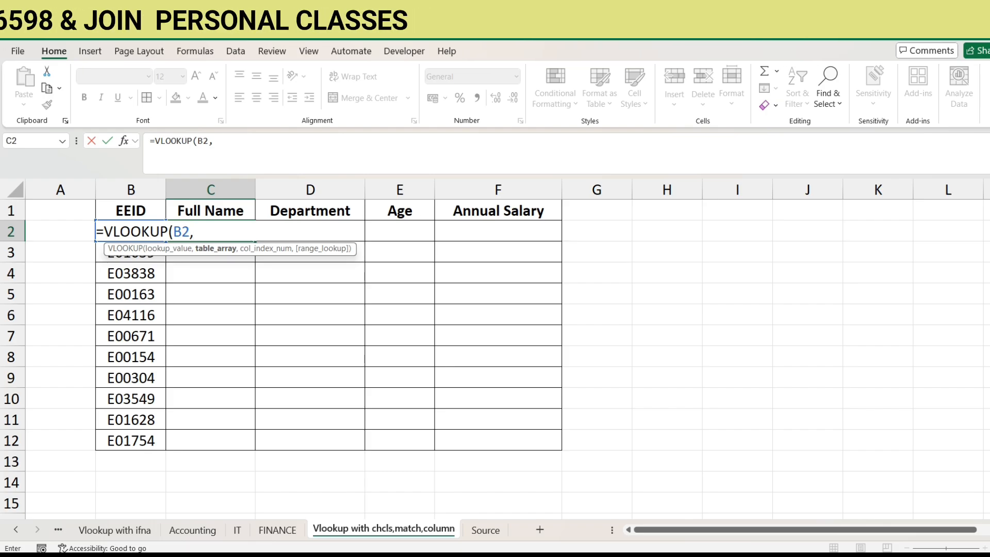
Try the Source sheet ranges A1:D15 and E1:I10 as the VLOOKUP table array.
click(484, 529)
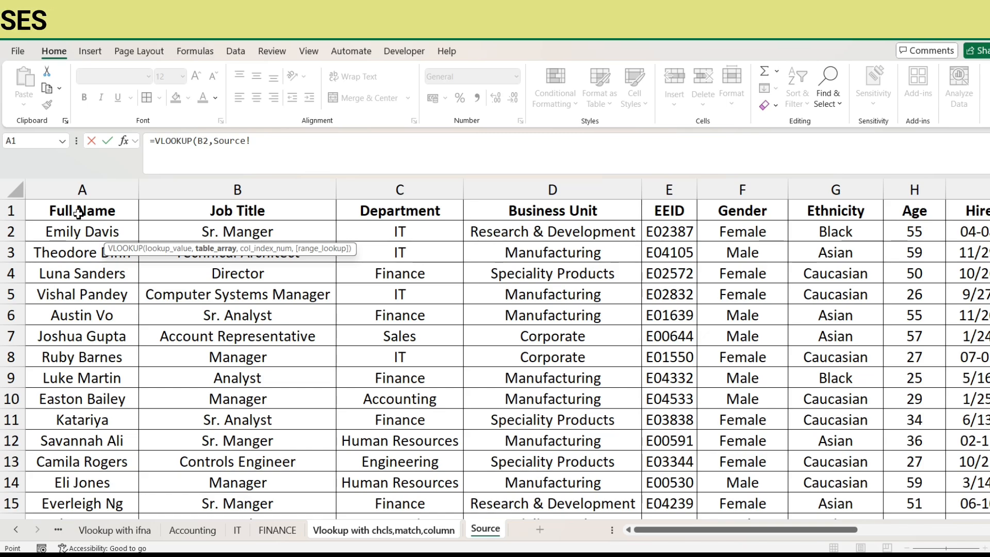
drag(78, 213, 637, 501)
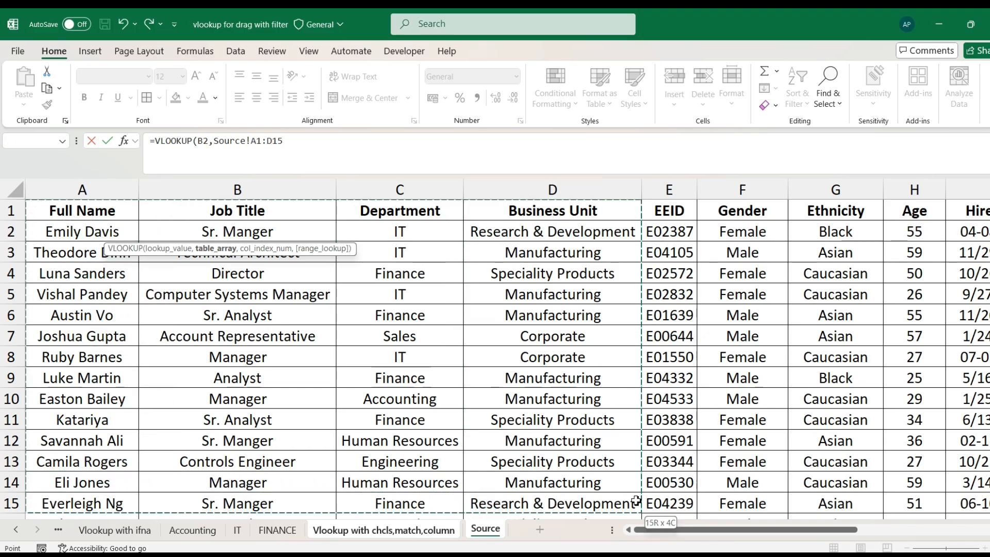
click(677, 211)
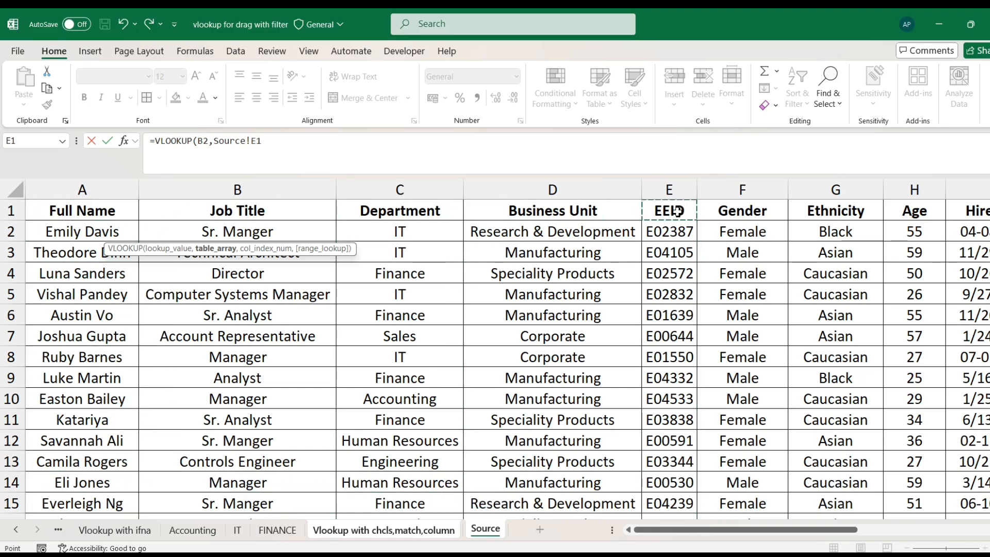
drag(677, 211, 951, 404)
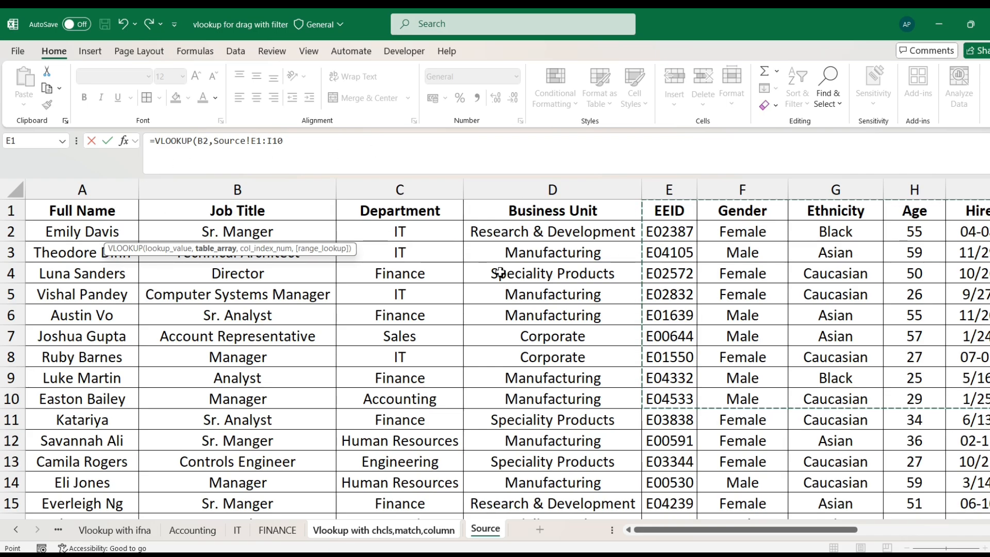
click(366, 147)
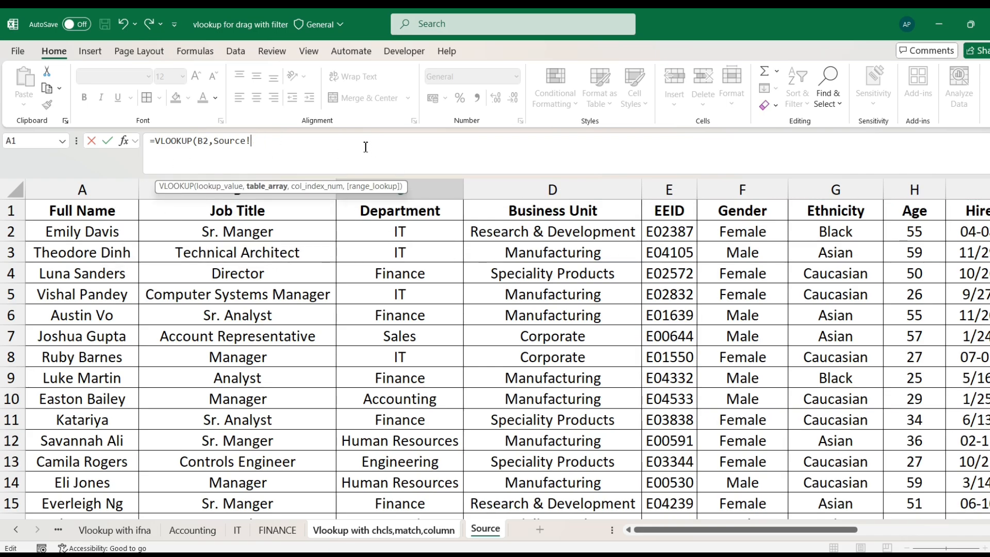
Nest CHOOSECOLS as the table array, using the absolute range Source!$A$1:$N$50 as its array.
text(CHO)
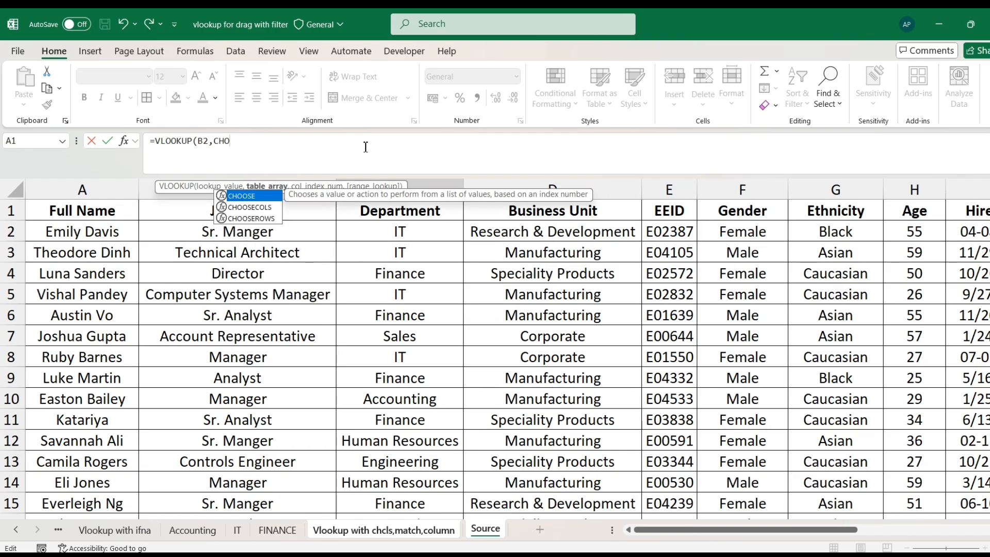
key(Down)
key(Tab)
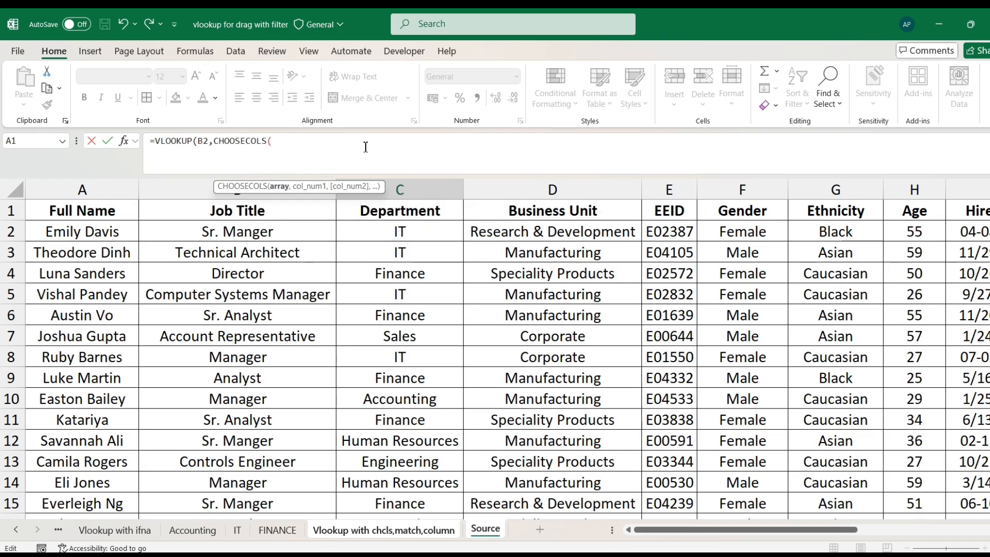
click(74, 222)
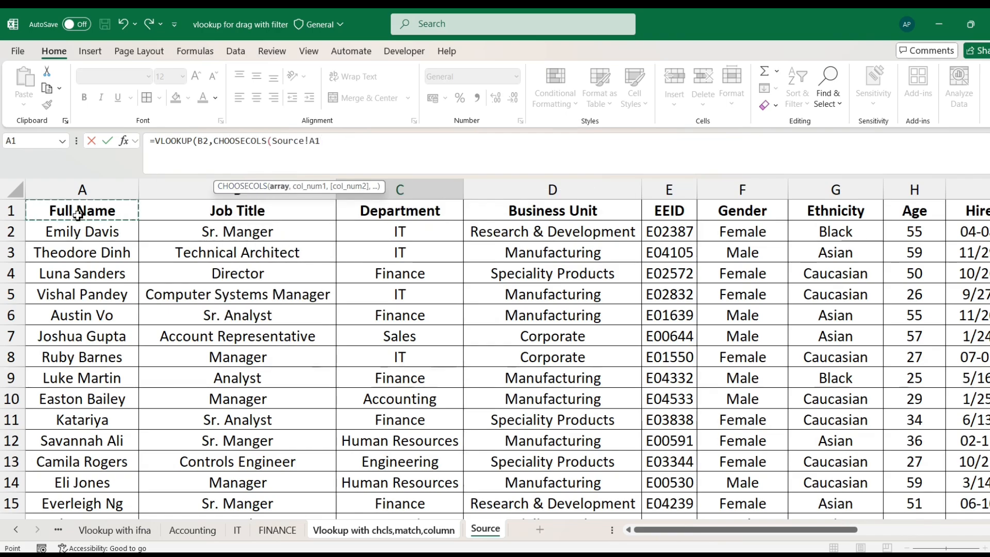
key(ctrl+shift+Right)
key(ctrl+shift+Down)
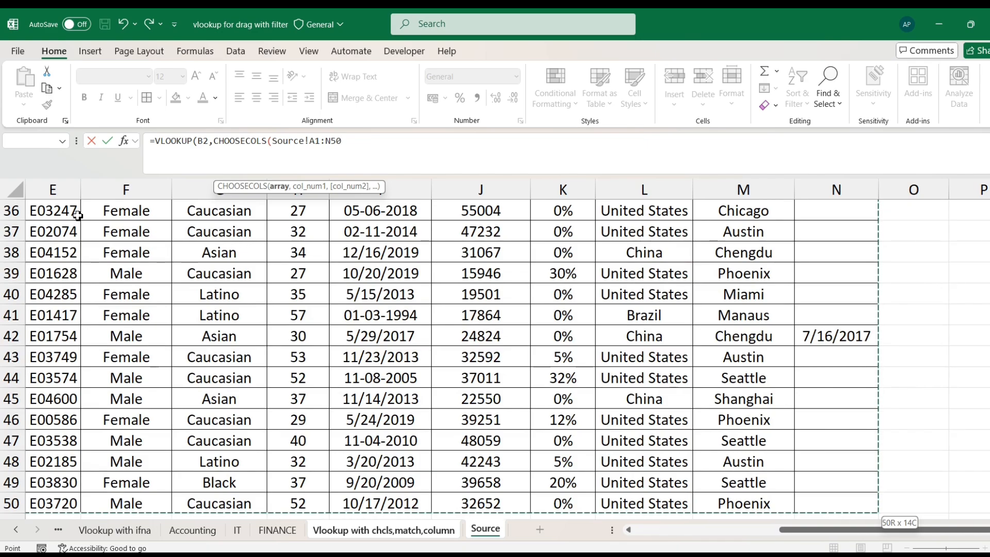
key(F4)
text(,)
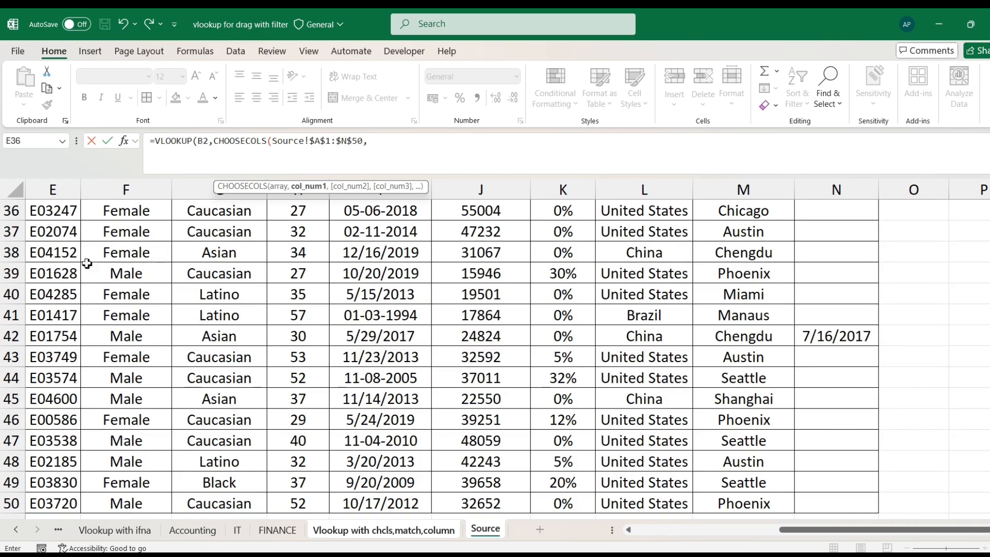
Return to the Vlookup with chcls,match,column sheet and delete the inserted sheet reference after Source!$A$1:$N$50 in the formula.
drag(799, 535, 413, 536)
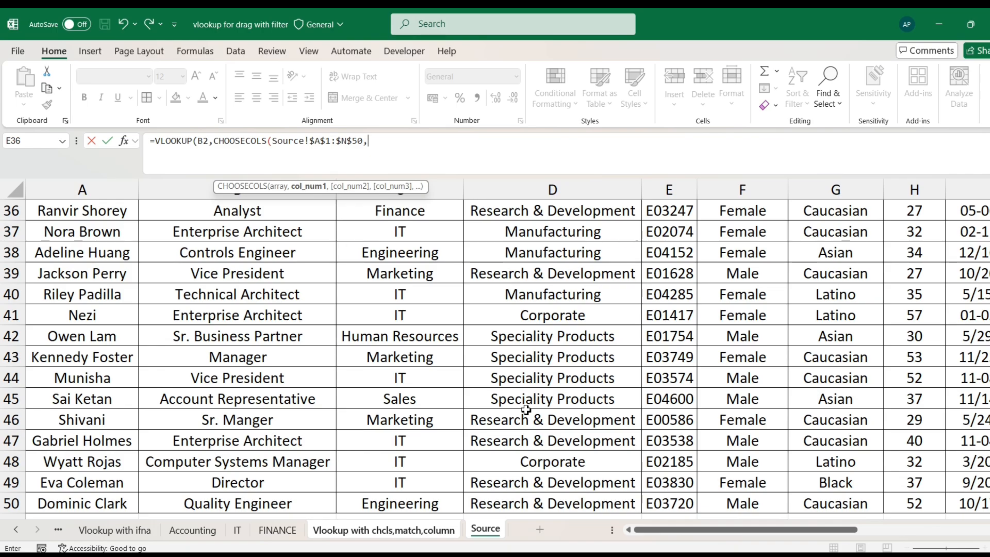
click(436, 537)
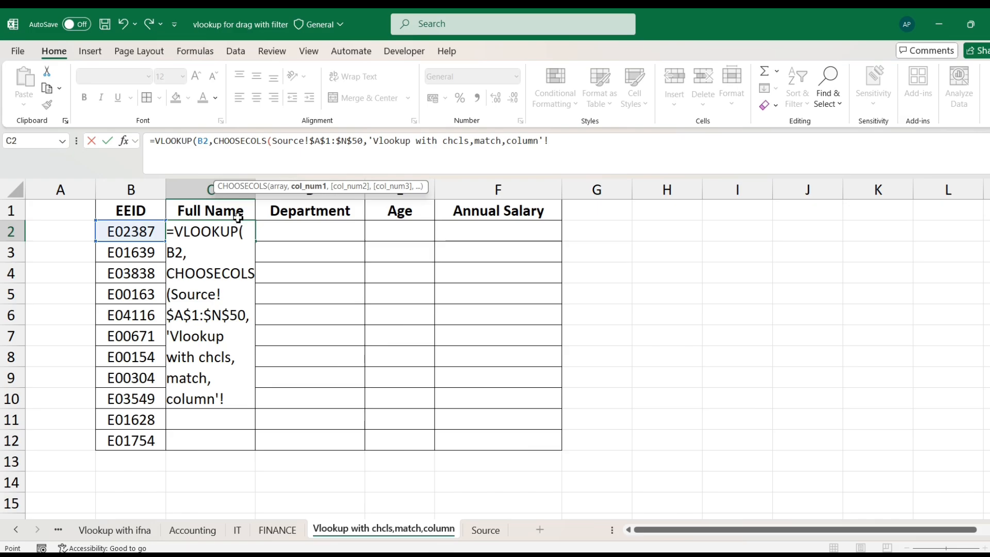
key(BackSpace)
key(BackSpace)
key(BackSpace)
key(BackSpace)
key(BackSpace)
key(BackSpace)
key(BackSpace)
key(BackSpace)
key(BackSpace)
key(BackSpace)
key(BackSpace)
key(BackSpace)
key(BackSpace)
key(BackSpace)
key(BackSpace)
key(BackSpace)
key(BackSpace)
key(BackSpace)
key(BackSpace)
key(BackSpace)
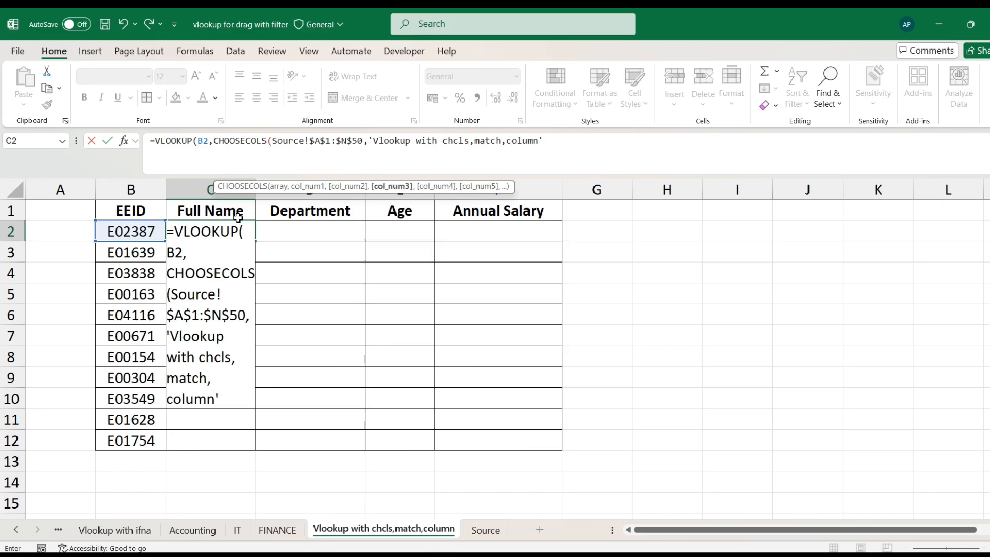
key(BackSpace)
key(BackSpace)
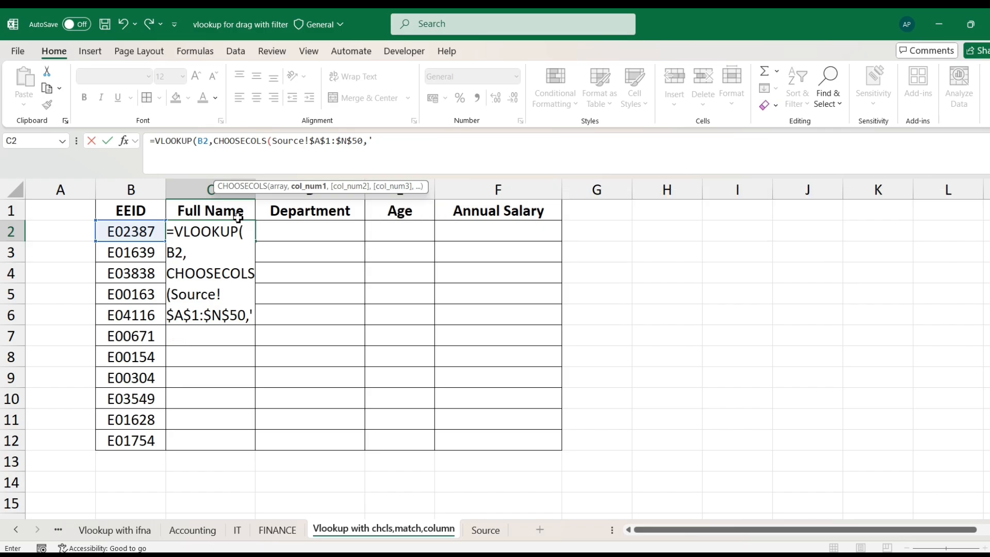
Add a MATCH function as the CHOOSECOLS column argument, with the absolute header range $B$1:$F$1 as its lookup value.
text(MA)
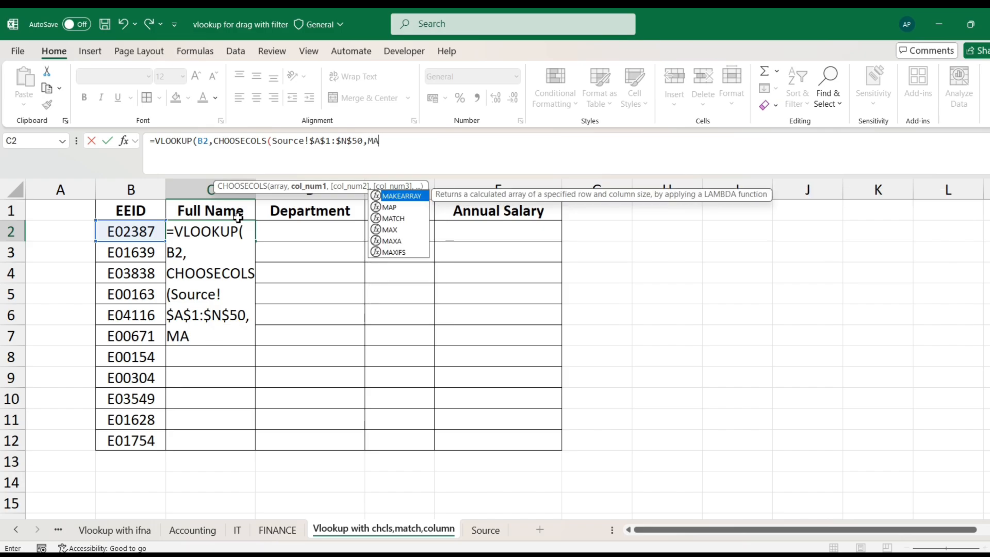
text(TCH()
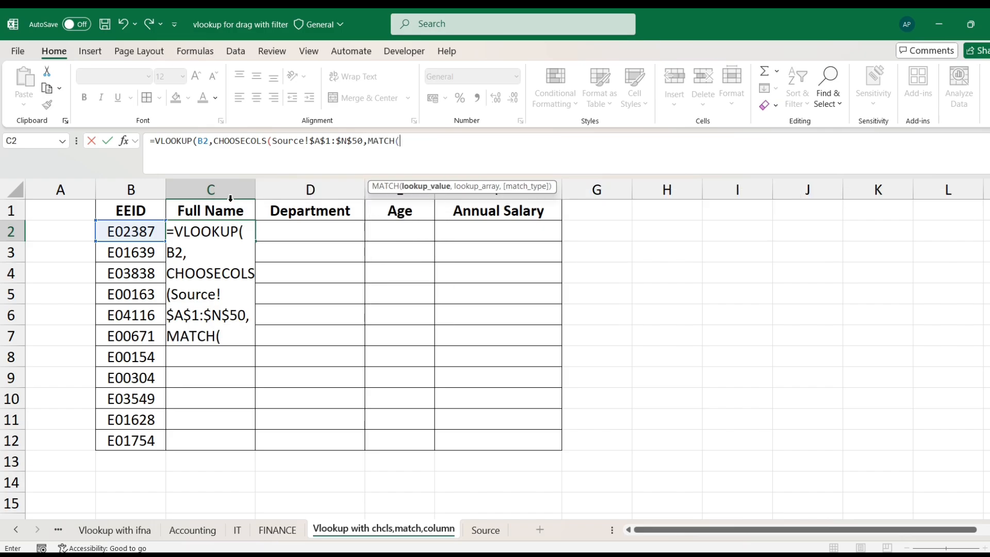
drag(139, 211, 509, 223)
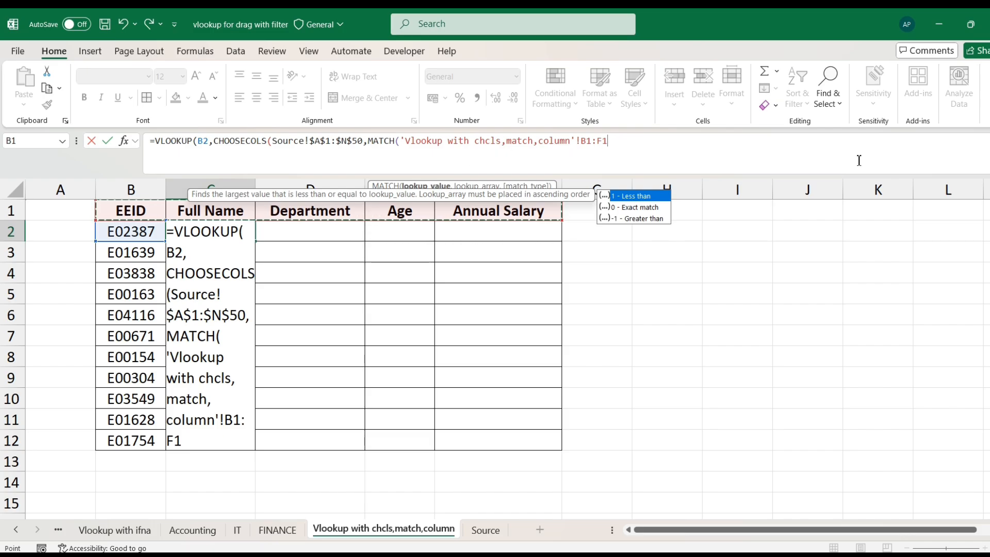
key(F4)
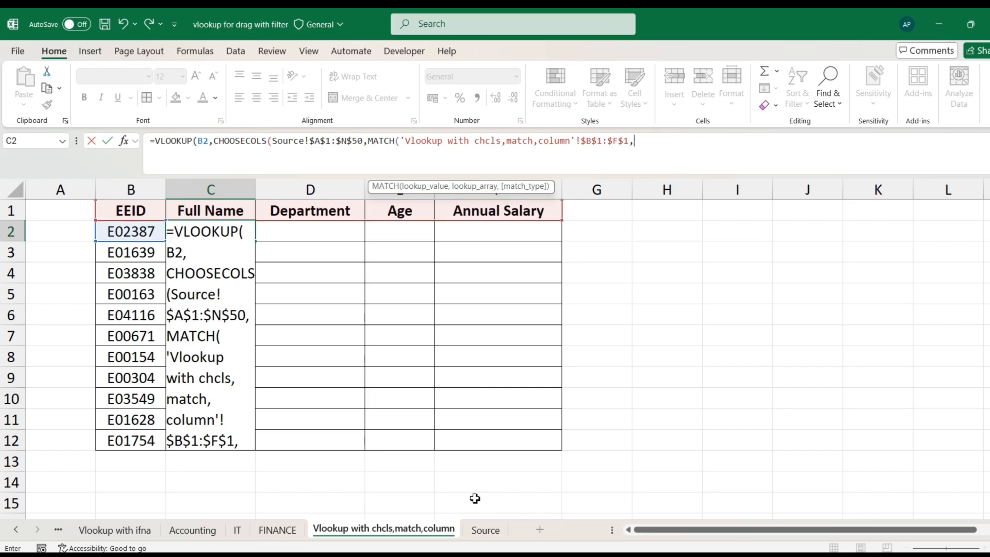
Set the MATCH lookup array to Source!$A$1:$N$1 with match type 0, and close the MATCH and CHOOSECOLS functions.
click(485, 530)
scroll(229, 357, up, 5)
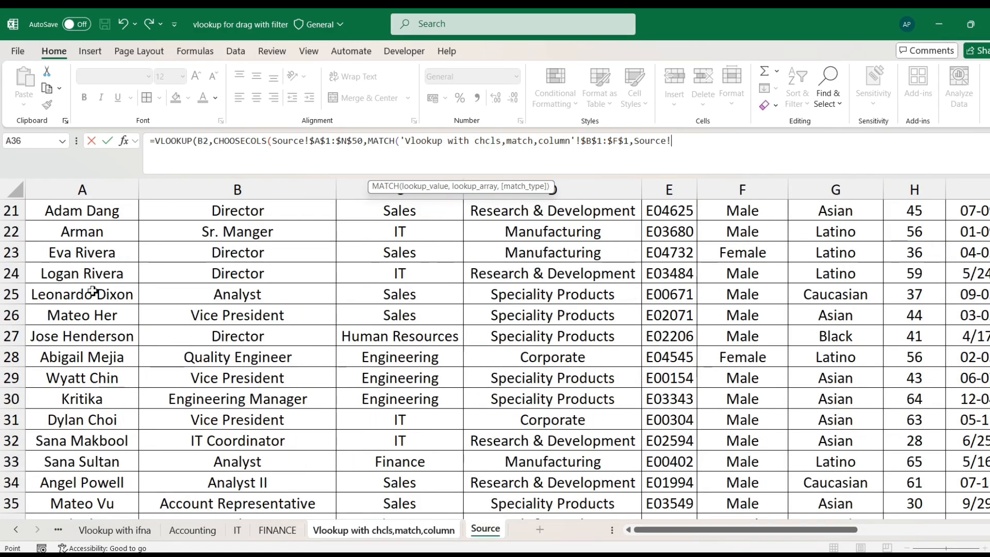
scroll(97, 292, up, 7)
click(81, 221)
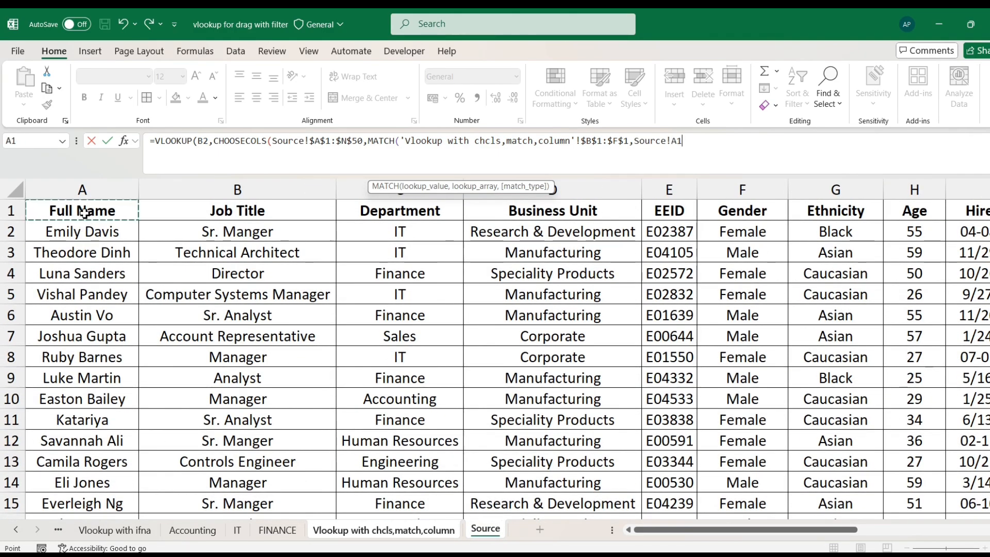
key(ctrl+shift+Right)
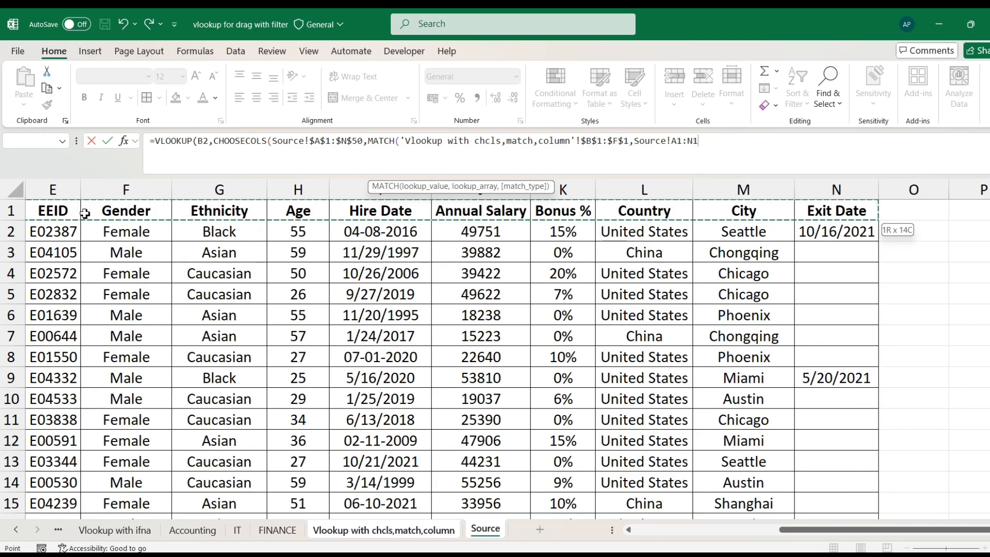
key(F4)
text(,0))
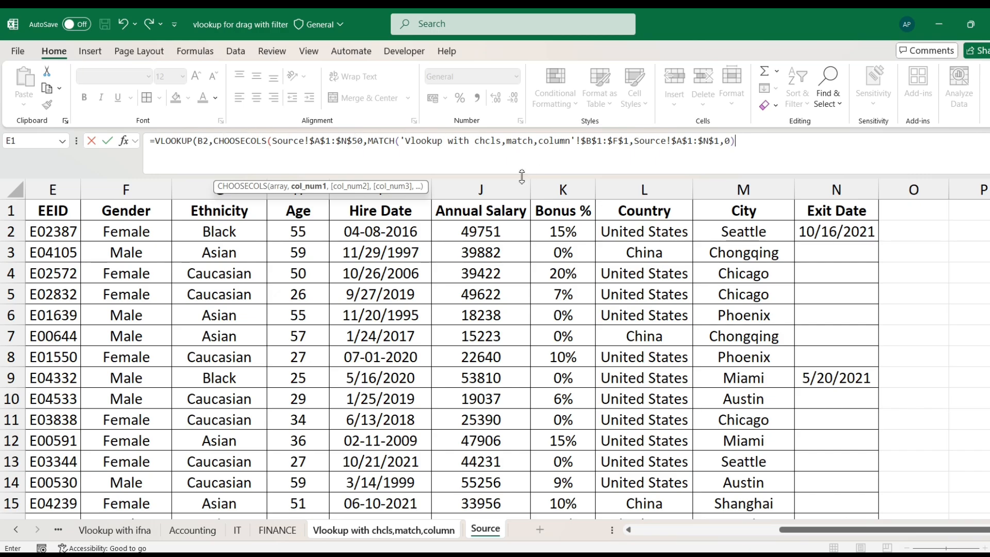
text(,)
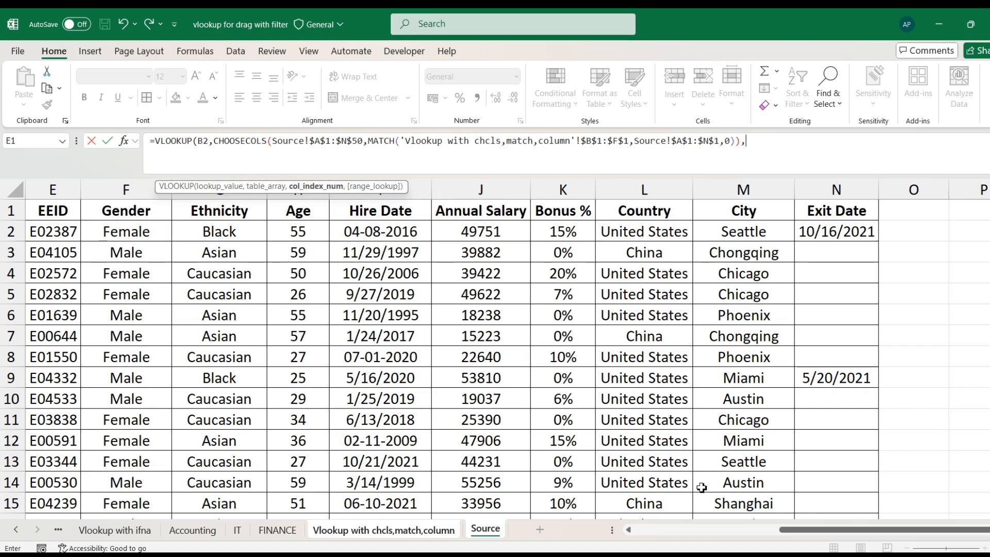
Return to the Vlookup with chcls,match,column sheet and delete the inserted sheet reference after the CHOOSECOLS argument in the formula.
click(425, 537)
key(BackSpace)
key(BackSpace)
key(BackSpace)
key(BackSpace)
key(BackSpace)
key(BackSpace)
key(BackSpace)
key(BackSpace)
key(BackSpace)
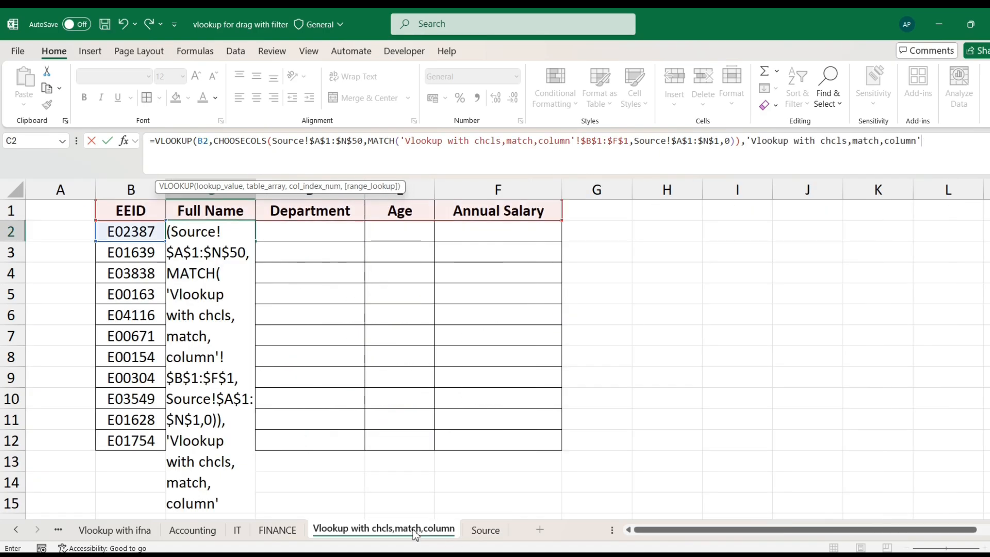
key(BackSpace)
key(BackSpace)
key(BackSpace)
key(BackSpace)
key(BackSpace)
key(BackSpace)
key(BackSpace)
key(BackSpace)
key(BackSpace)
key(BackSpace)
key(BackSpace)
key(BackSpace)
key(BackSpace)
key(BackSpace)
key(BackSpace)
key(BackSpace)
key(BackSpace)
key(BackSpace)
key(BackSpace)
key(BackSpace)
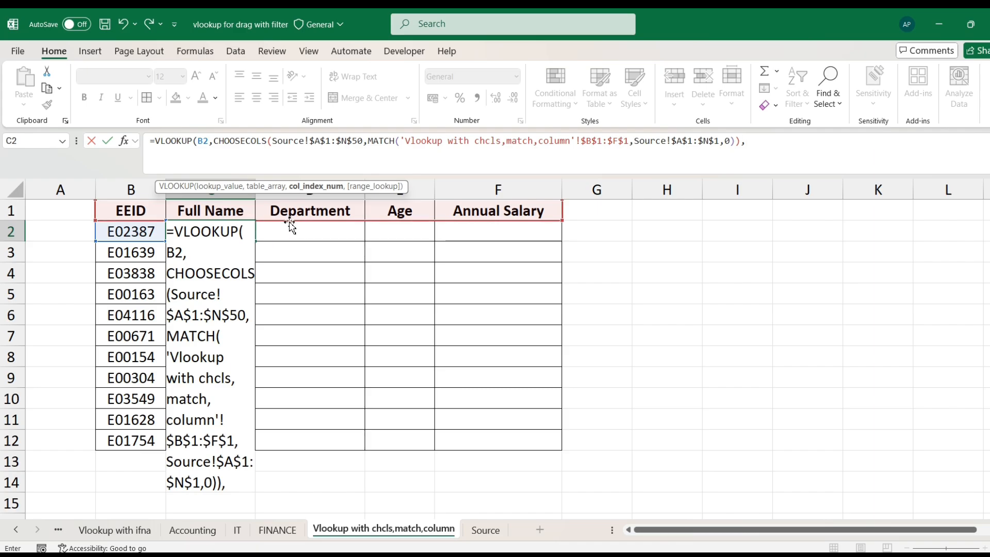
Begin a COLUMNS function as the column index argument of VLOOKUP.
text(COL)
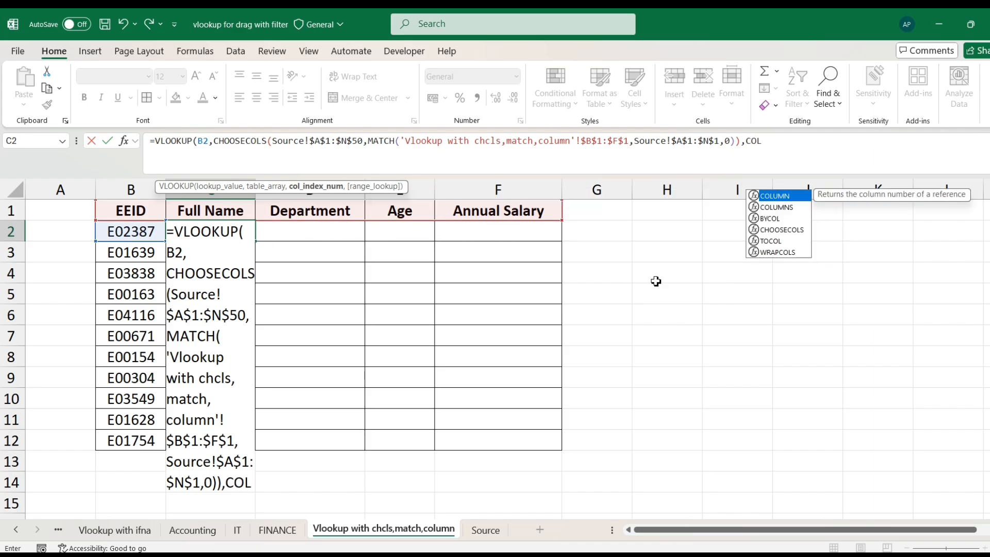
text(UMNS()
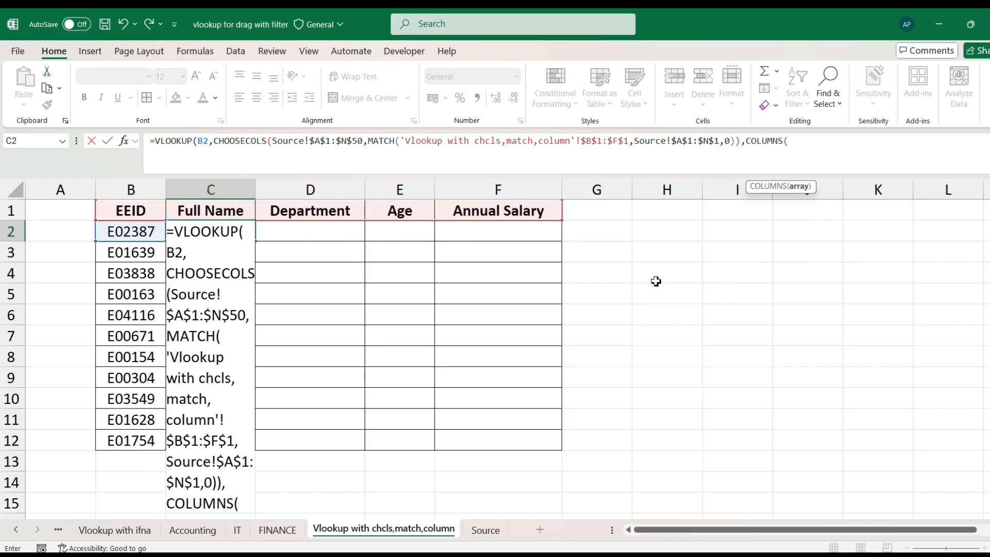
click(137, 211)
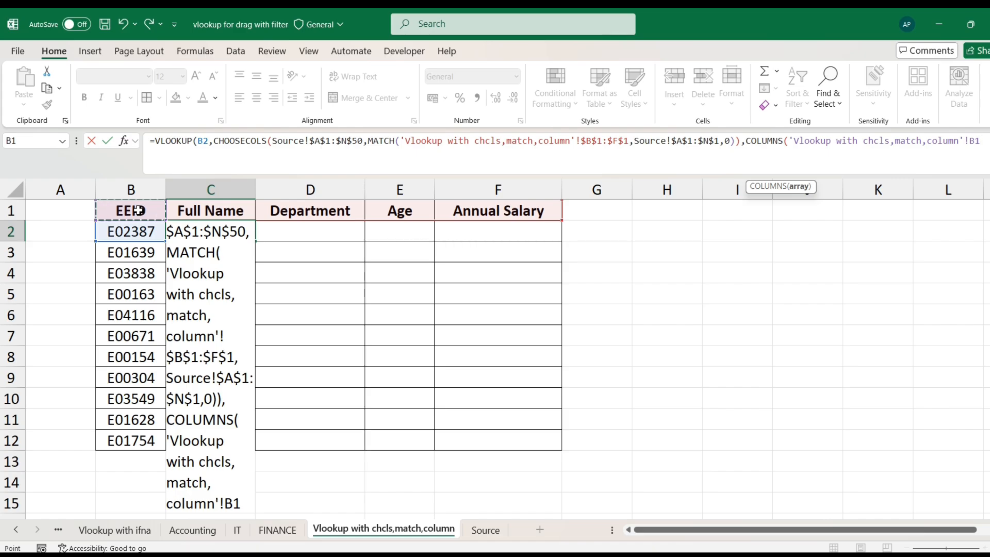
key(BackSpace)
key(BackSpace)
key(BackSpace)
key(BackSpace)
key(BackSpace)
key(BackSpace)
key(BackSpace)
key(BackSpace)
key(BackSpace)
key(BackSpace)
key(BackSpace)
key(BackSpace)
key(BackSpace)
key(BackSpace)
key(BackSpace)
key(BackSpace)
key(BackSpace)
key(BackSpace)
key(BackSpace)
key(BackSpace)
key(BackSpace)
key(BackSpace)
key(BackSpace)
key(BackSpace)
key(BackSpace)
key(BackSpace)
key(BackSpace)
key(BackSpace)
key(BackSpace)
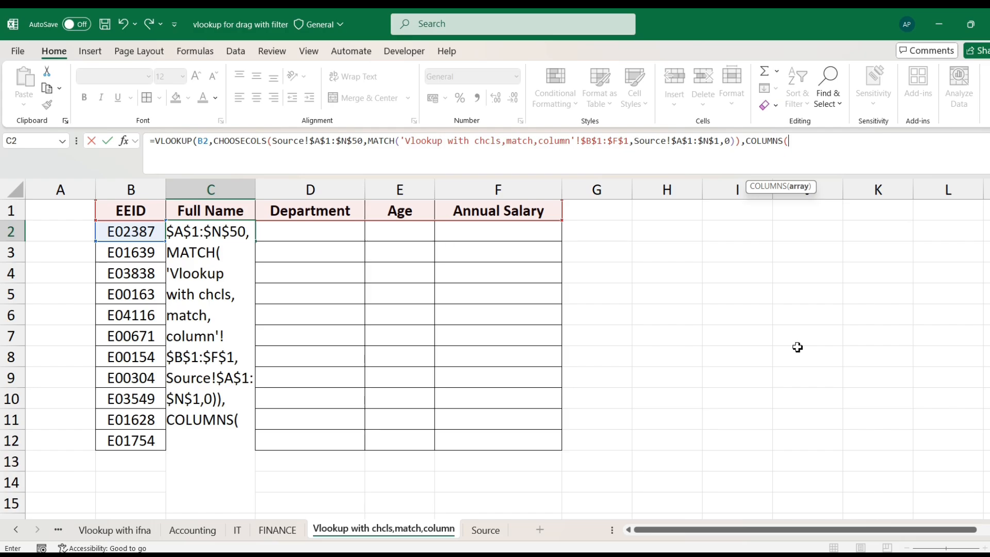
Set the COLUMNS array to $B$1:C1, use 0 for exact match, and complete the VLOOKUP formula in C2.
text(B1)
key(F4)
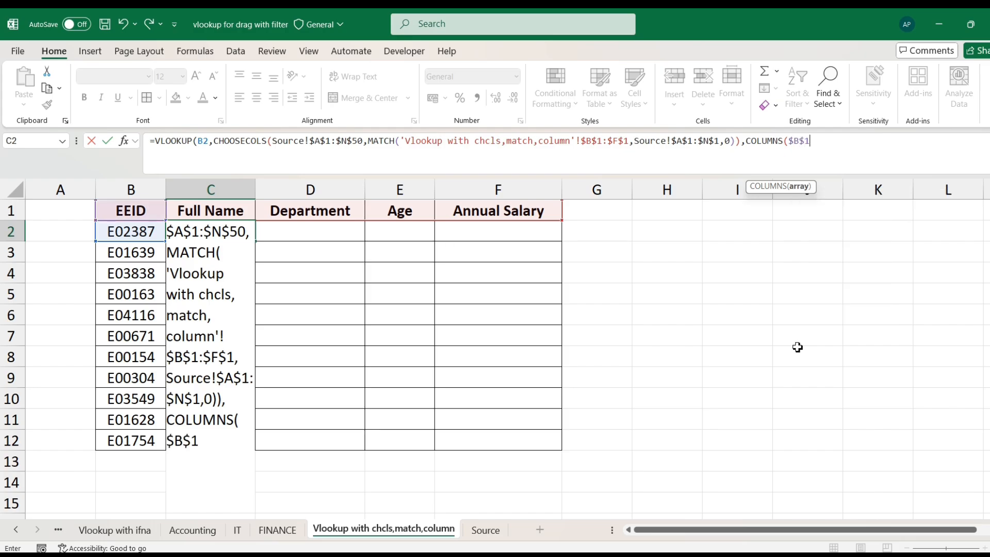
text(:B1)
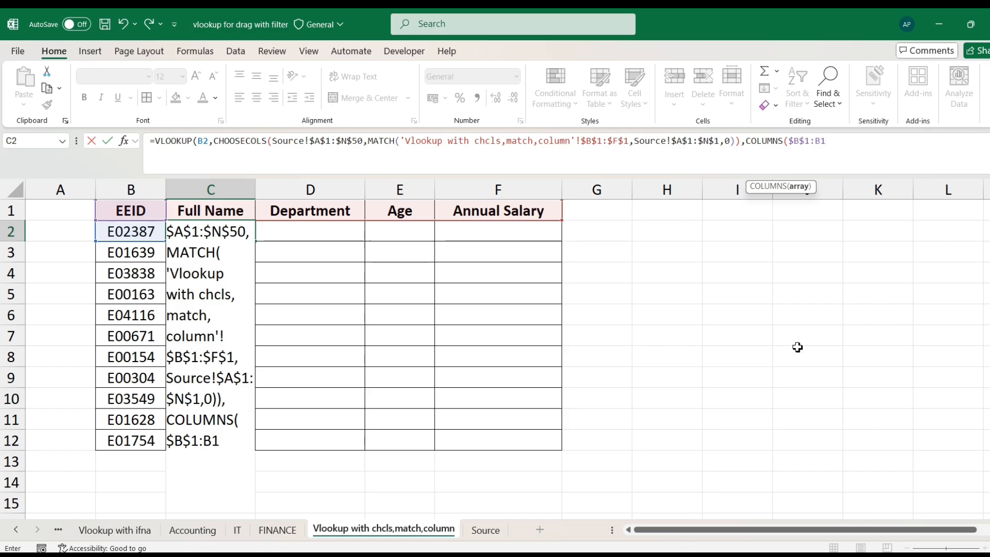
key(BackSpace)
key(BackSpace)
text(C1)
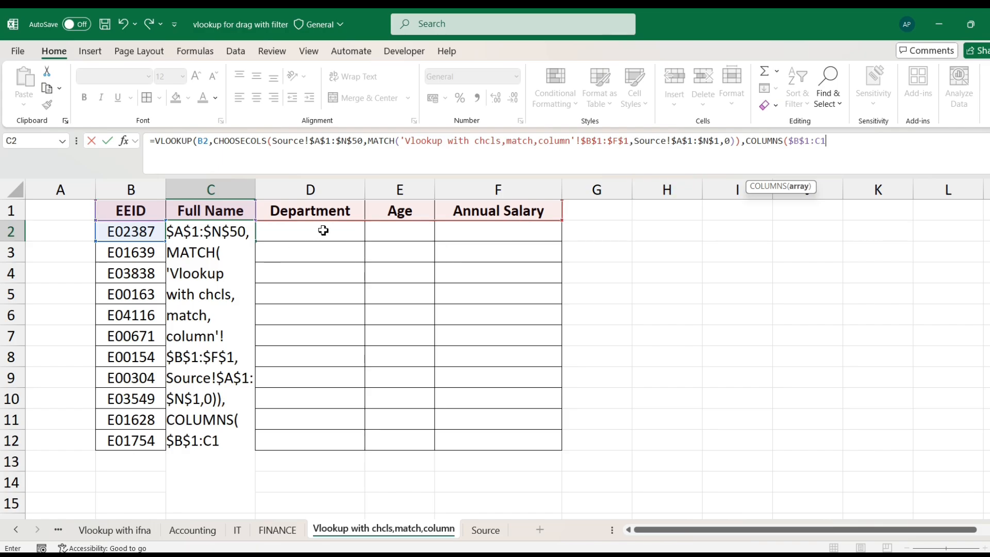
text(),)
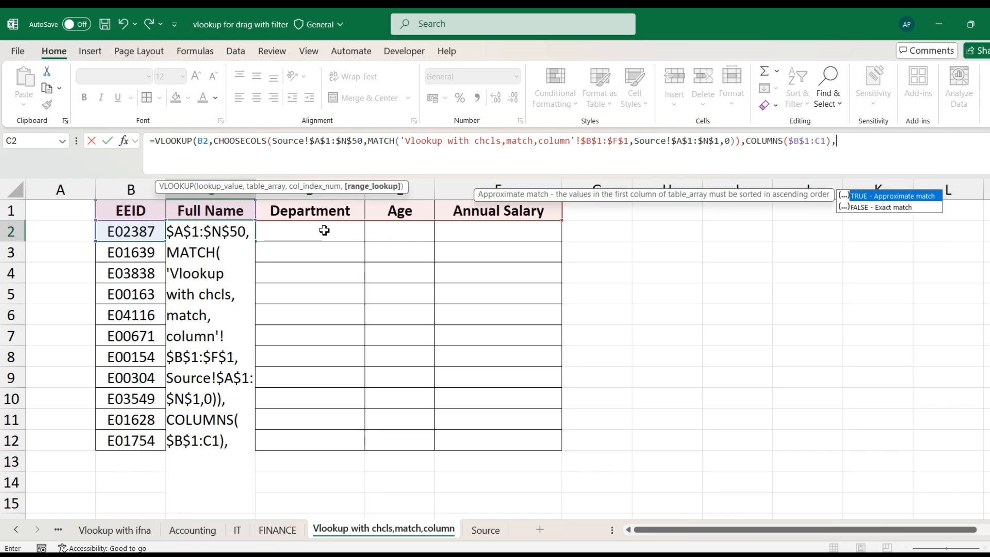
text(0)
key(Return)
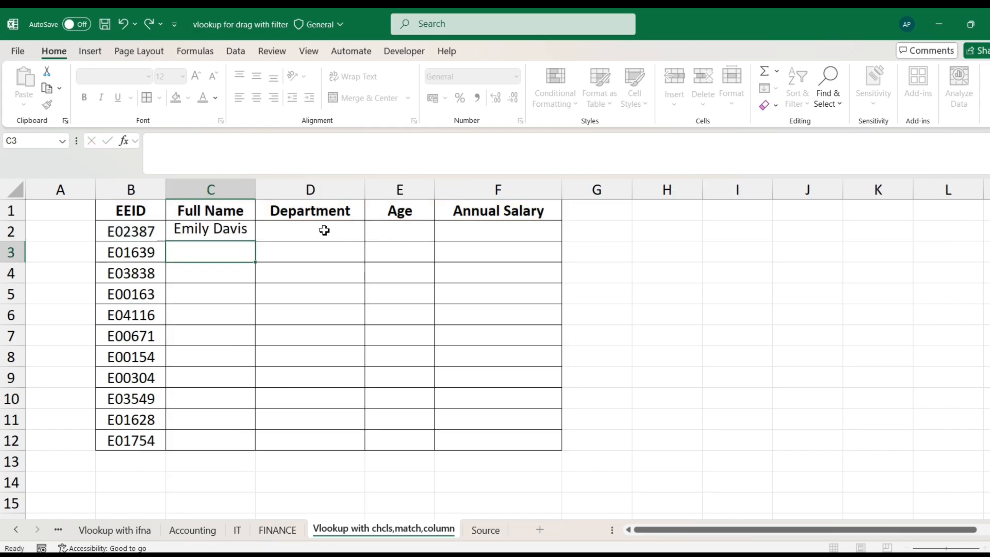
Lock the column of the VLOOKUP lookup value in C2 by changing it to $B2.
key(Up)
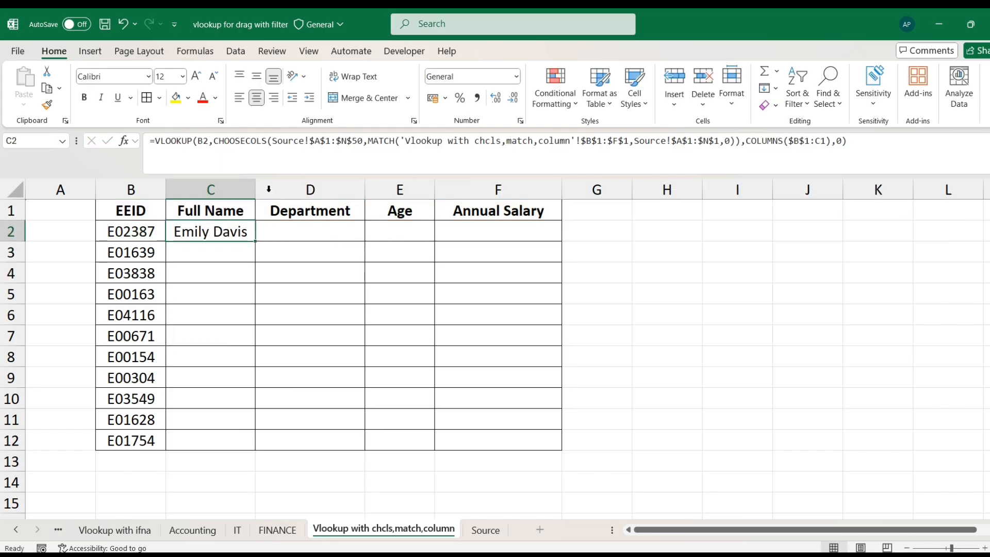
click(208, 142)
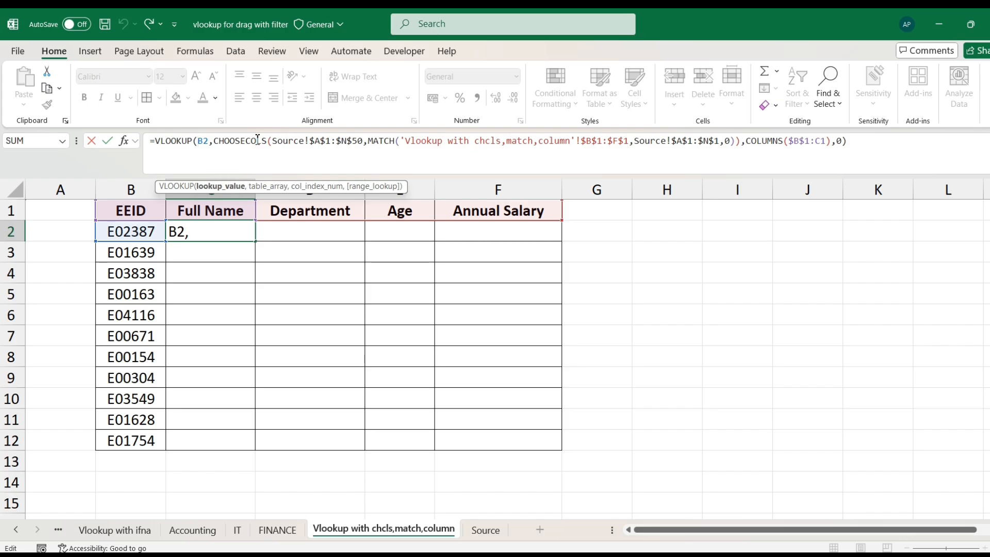
text($)
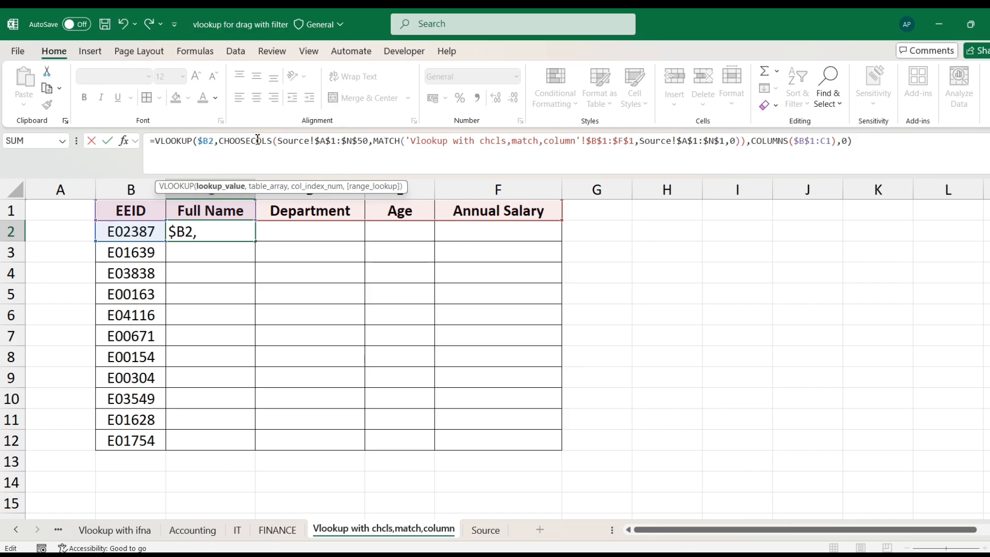
key(Return)
Copy the C2 formula across to D2:F2 for the Department, Age and Annual Salary columns.
key(Up)
key(ctrl+c)
key(Right)
key(shift+Right)
key(shift+Right)
key(ctrl+v)
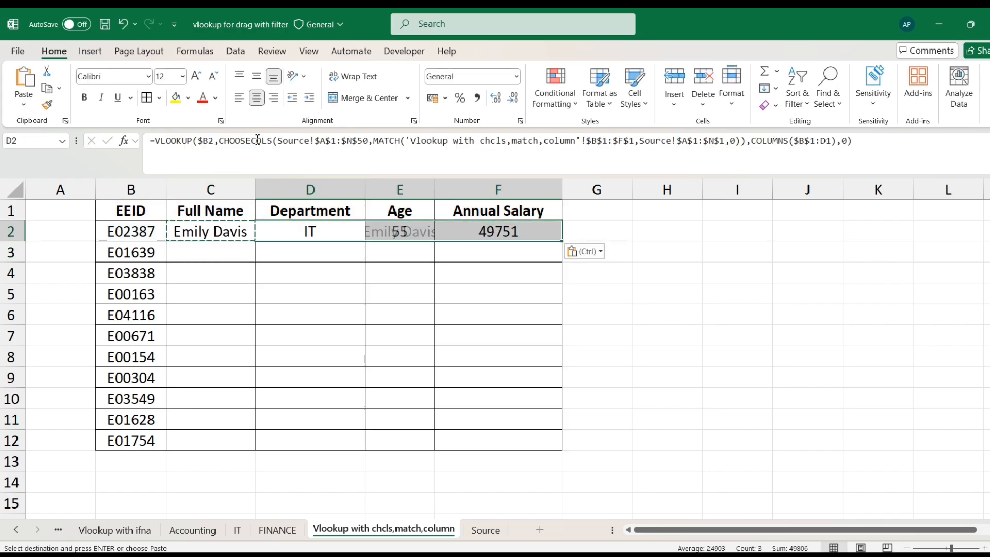
Copy the formulas in C2:F2 down to C3:F12.
key(Left)
key(shift+Right)
key(shift+Right)
key(shift+Right)
key(ctrl+c)
key(Left)
key(ctrl+Down)
key(Right)
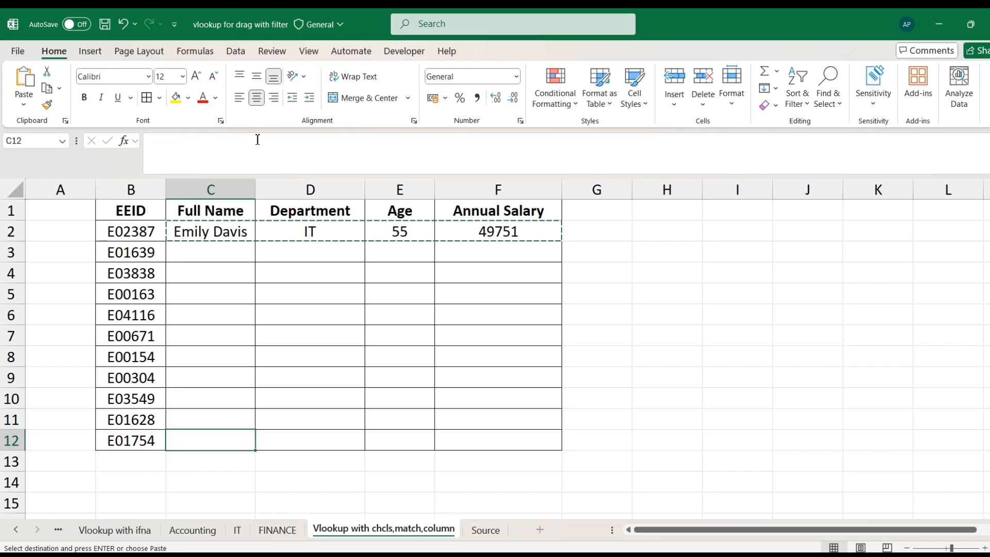
key(ctrl+shift+Up)
key(shift+Down)
key(shift+Right)
key(shift+Right)
key(shift+Right)
key(ctrl+v)
key(Escape)
key(Up)
key(Down)
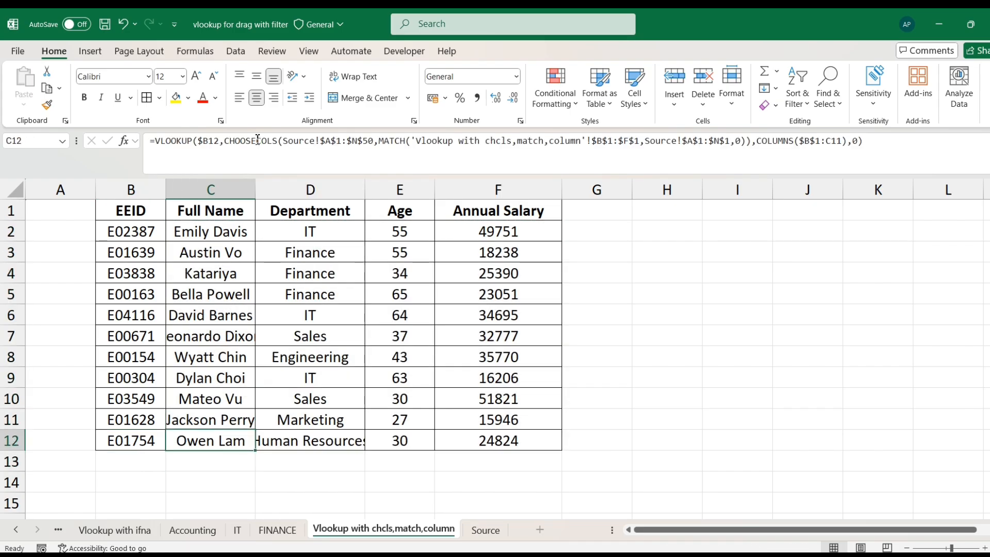
Copy the EEID in B12 and find it on the Source sheet.
key(Up)
key(Left)
key(Down)
key(ctrl+c)
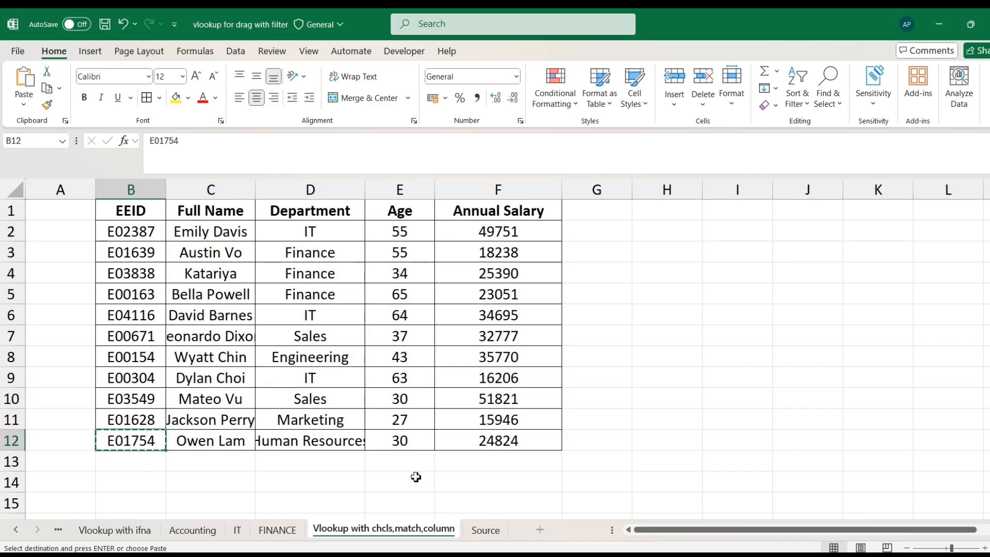
click(485, 530)
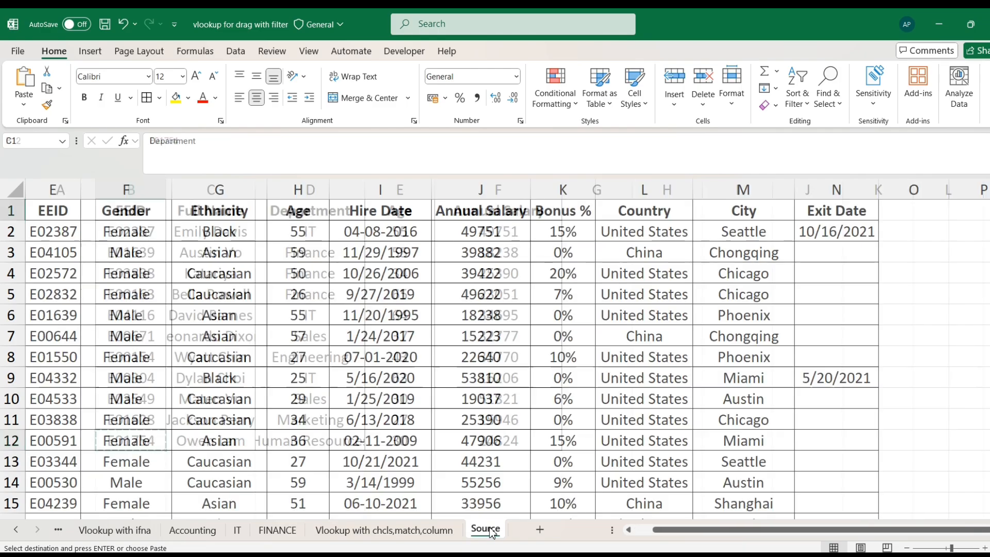
key(ctrl+f)
key(ctrl+v)
key(Return)
key(Escape)
Examine the full name, department and other details in the matching row of the Source sheet.
key(Right)
key(Right)
key(Right)
key(Right)
key(Right)
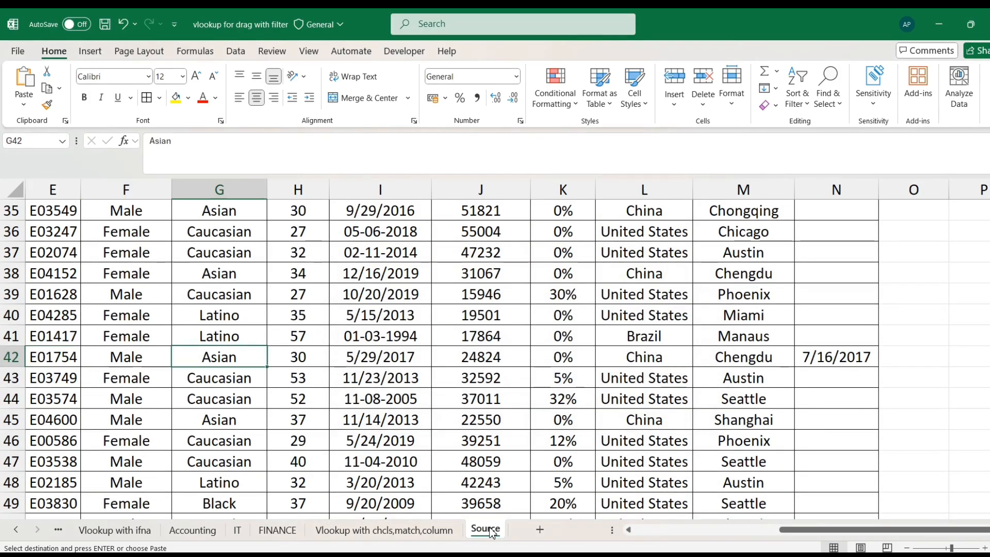
key(Home)
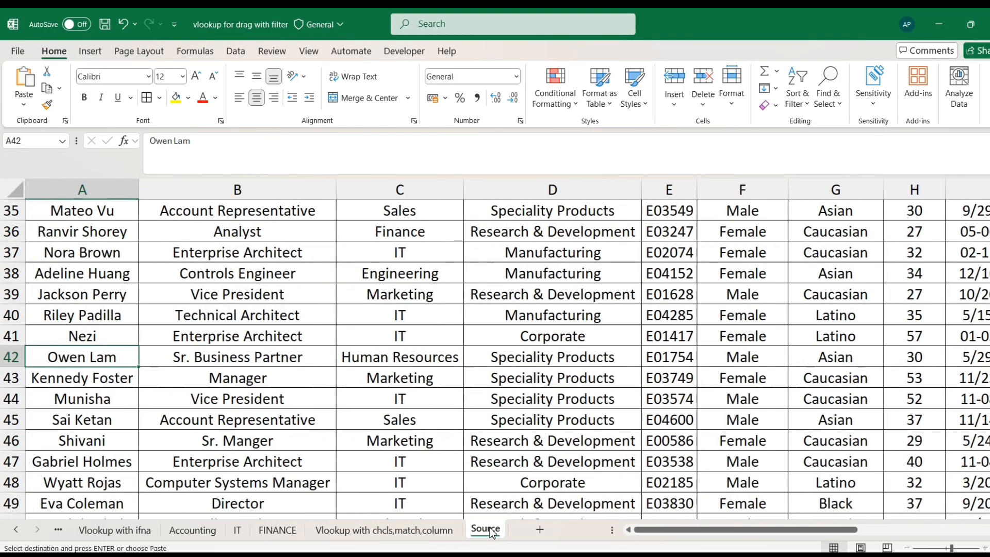
key(Right)
key(Right)
key(Home)
key(Right)
key(Right)
key(Right)
key(Left)
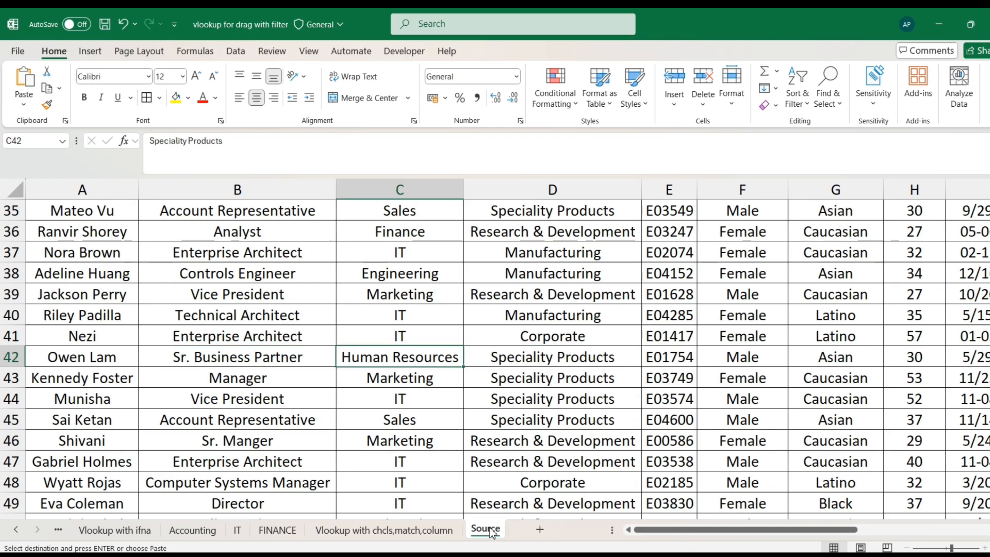
Return to the Vlookup with chcls,match,column sheet and autofit the Department column's width.
click(431, 535)
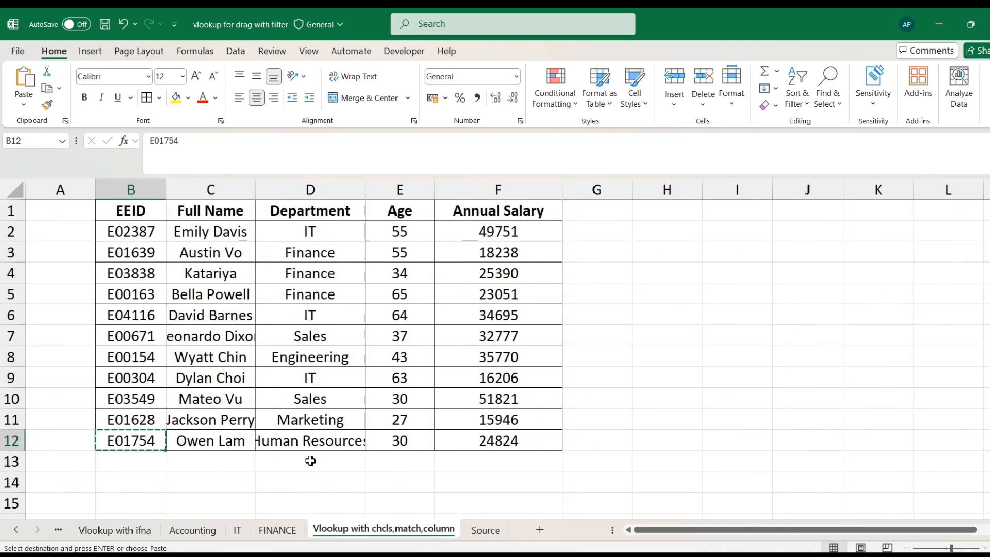
click(333, 445)
double_click(368, 187)
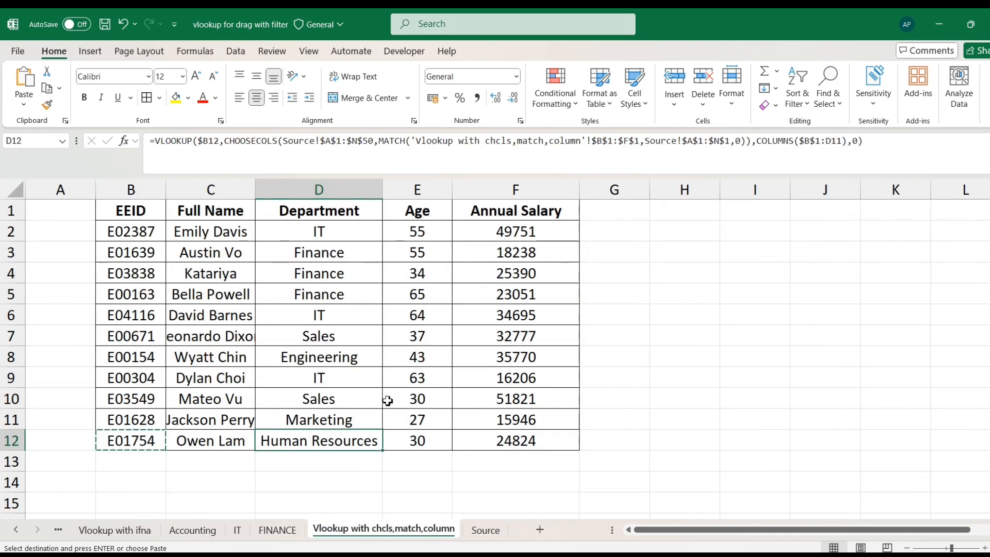
Enter a CHOOSECOLS formula in H3 that returns columns 3 and 4 of B1:F12.
click(660, 257)
text(=CHO)
key(Down)
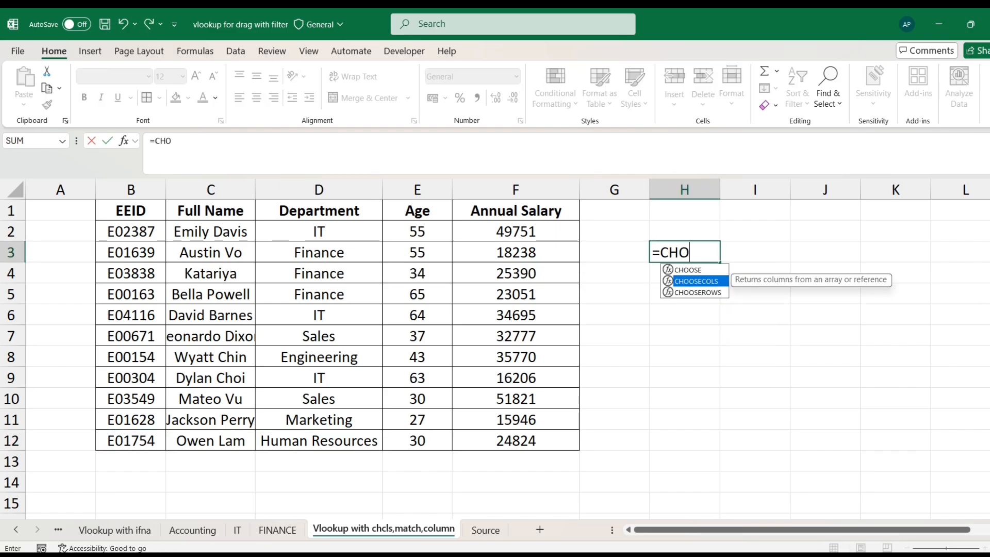
key(Tab)
drag(137, 213, 526, 435)
text(,)
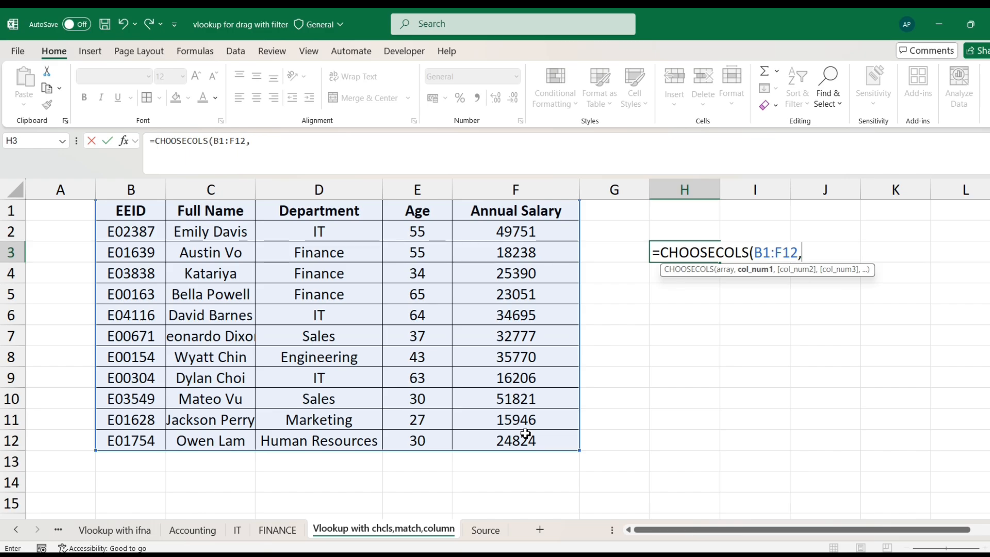
text(3,)
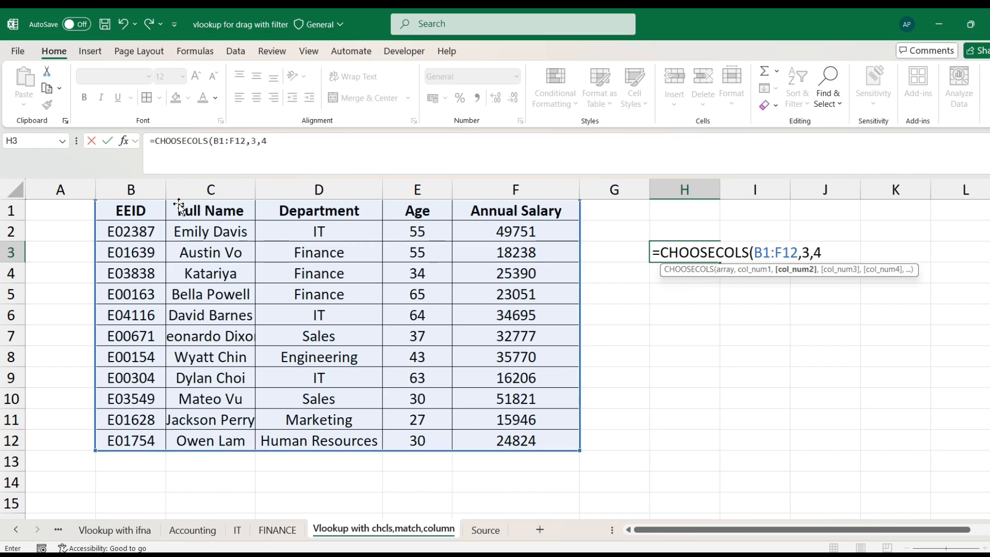
text(4)
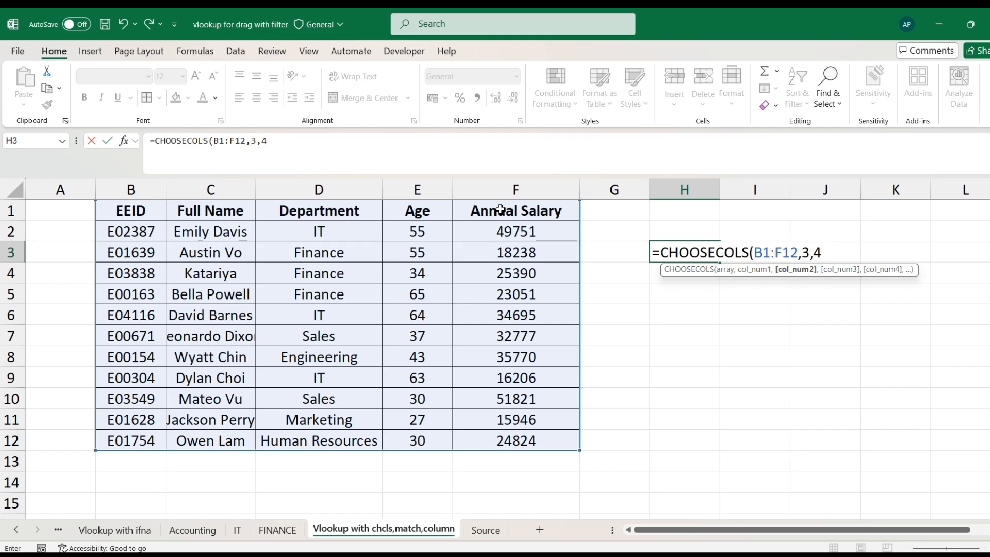
text())
key(ctrl+Return)
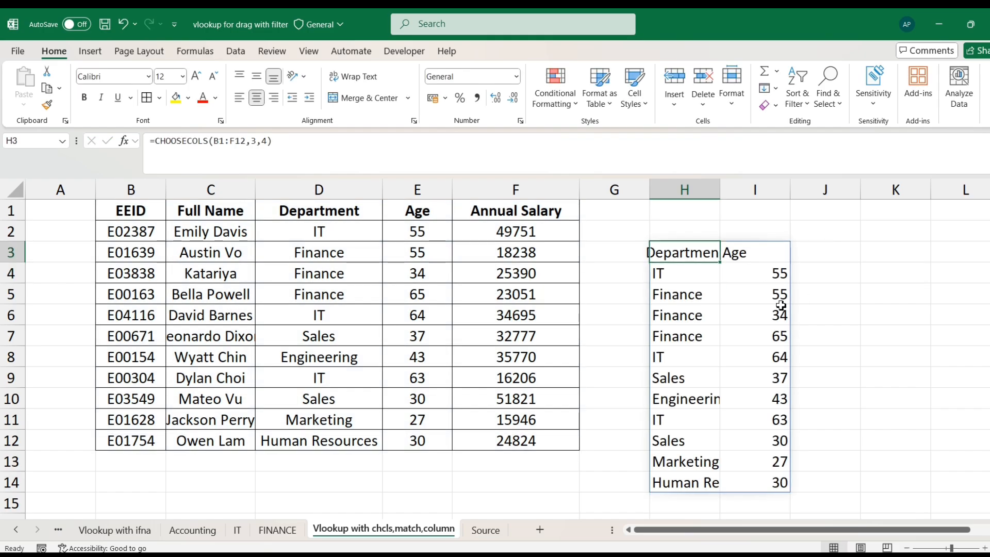
Review the column headers of the Source sheet and return to the Vlookup with chcls,match,column sheet.
click(490, 531)
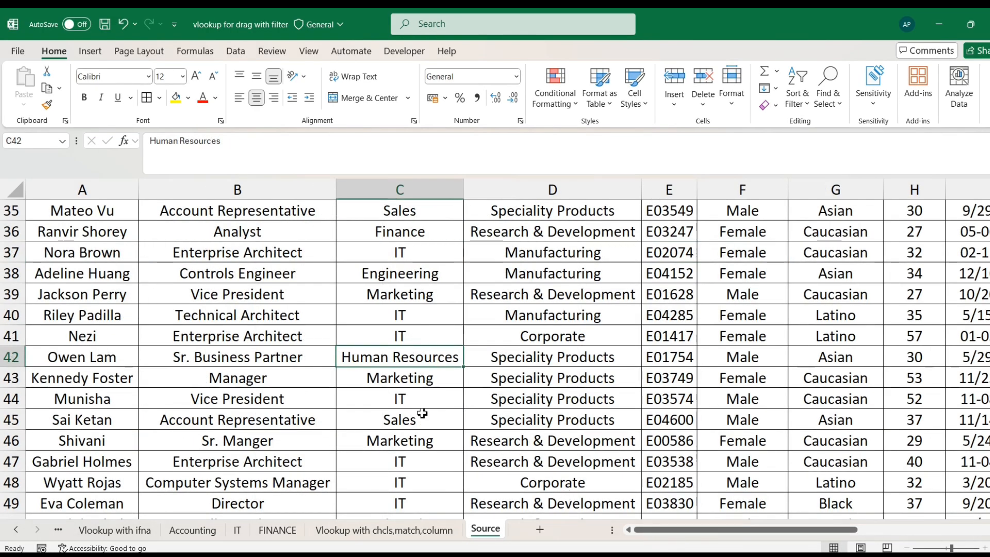
scroll(422, 413, up, 11)
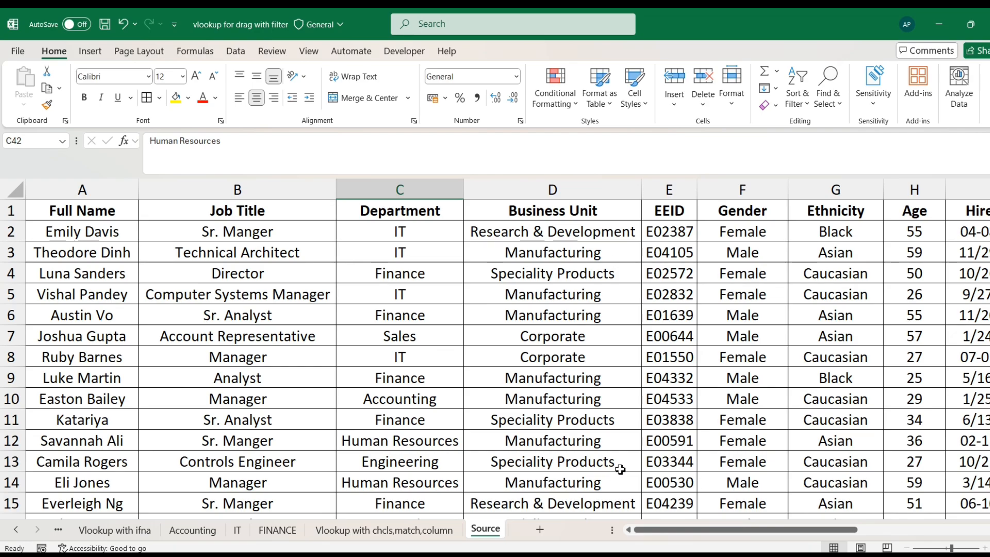
click(391, 537)
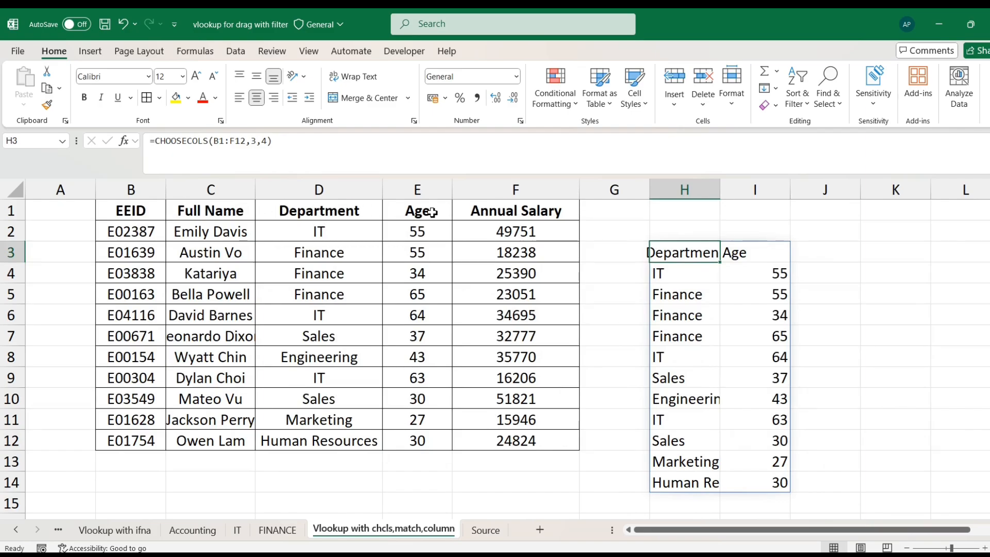
Replace the Department header in D1 with the Gender header copied from the Source sheet.
click(329, 214)
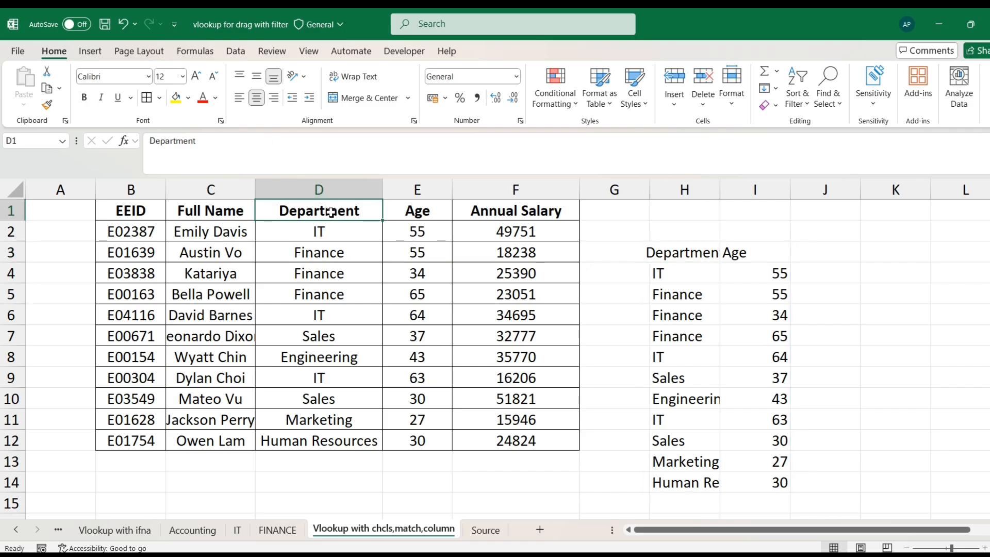
click(484, 531)
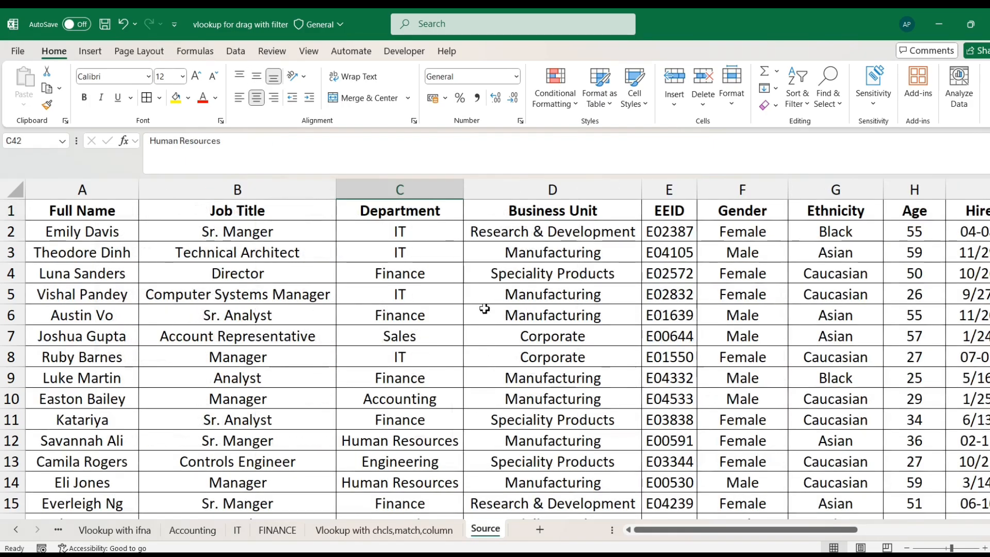
click(743, 210)
key(ctrl+c)
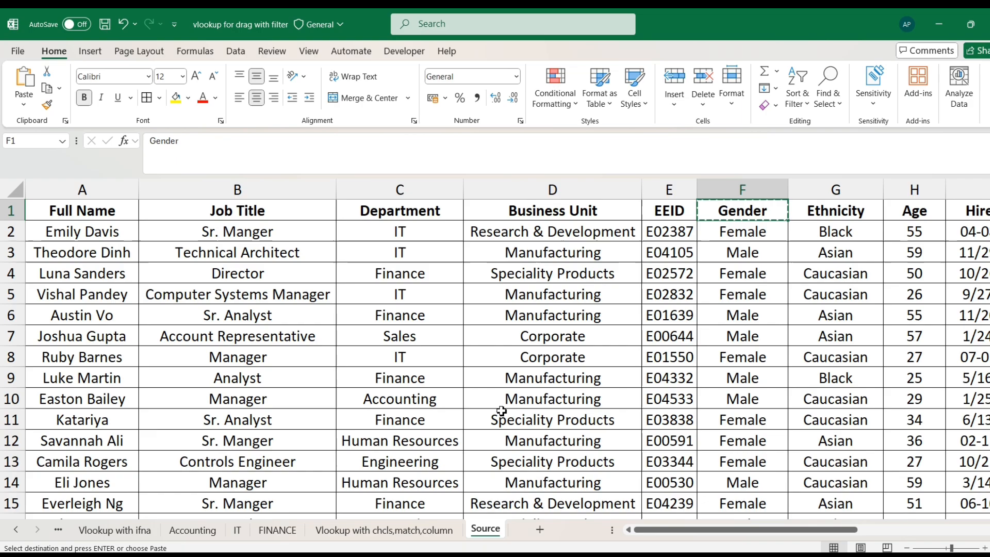
click(384, 531)
key(ctrl+v)
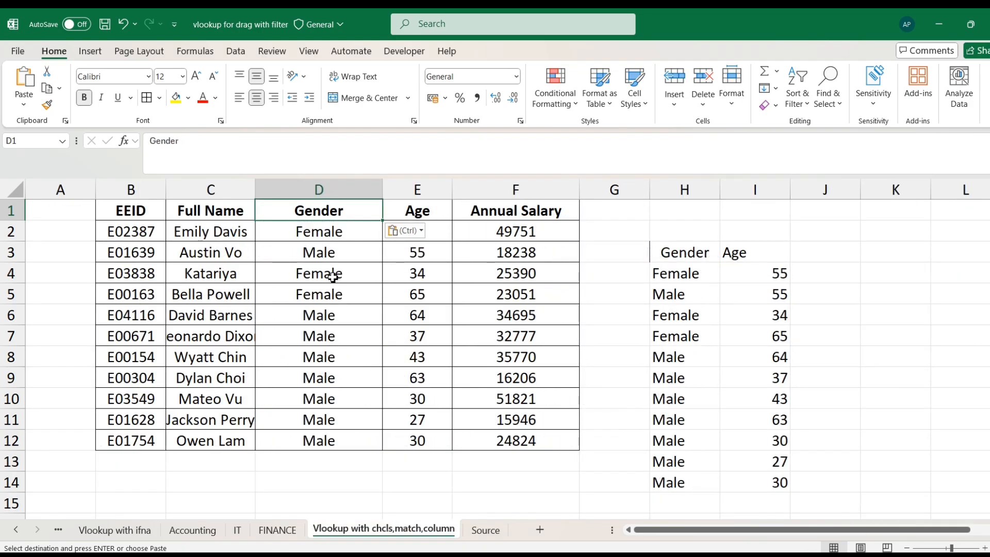
Dismiss the paste options and undo the header paste in D1.
click(405, 231)
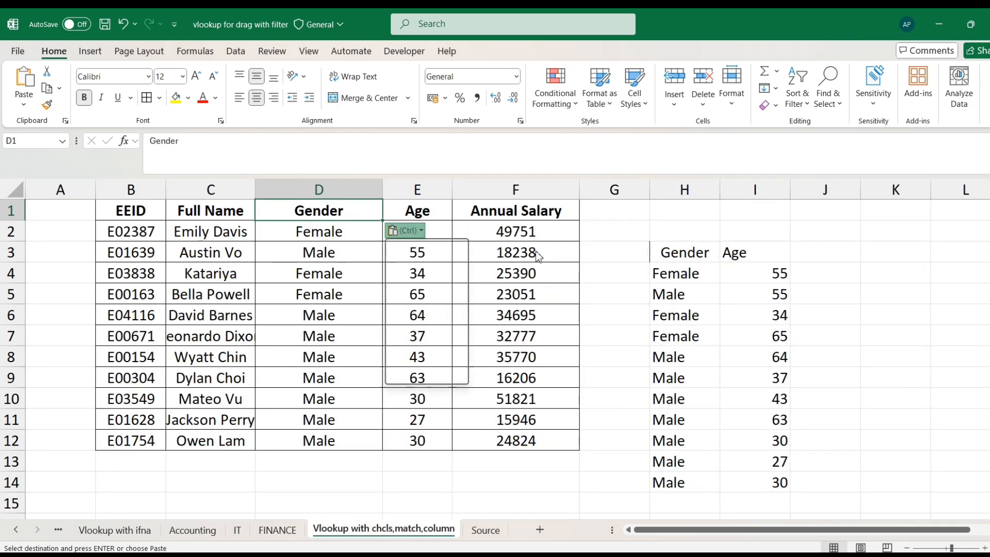
key(Escape)
key(ctrl+z)
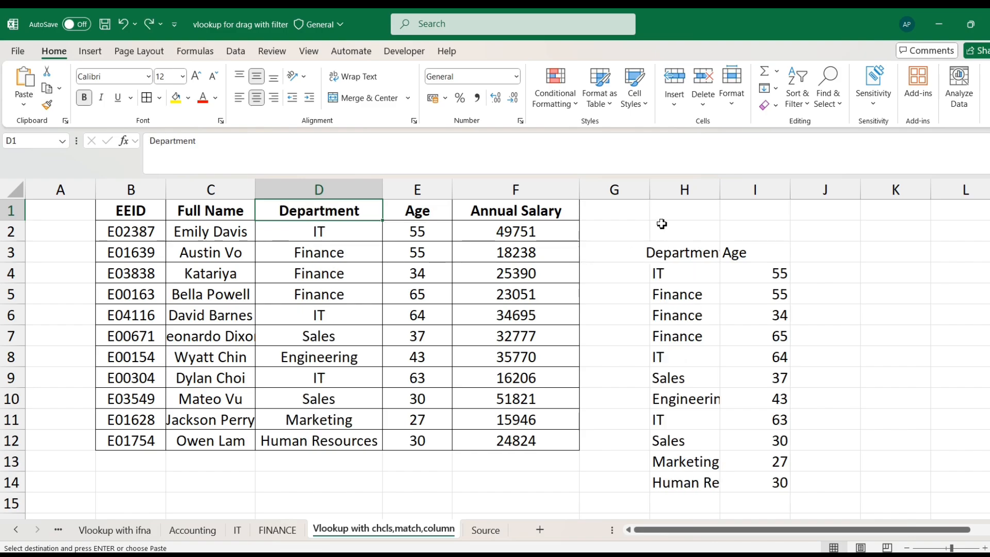
Delete columns H and I holding the CHOOSECOLS demonstration and select D5.
drag(686, 189, 742, 191)
right_click(743, 191)
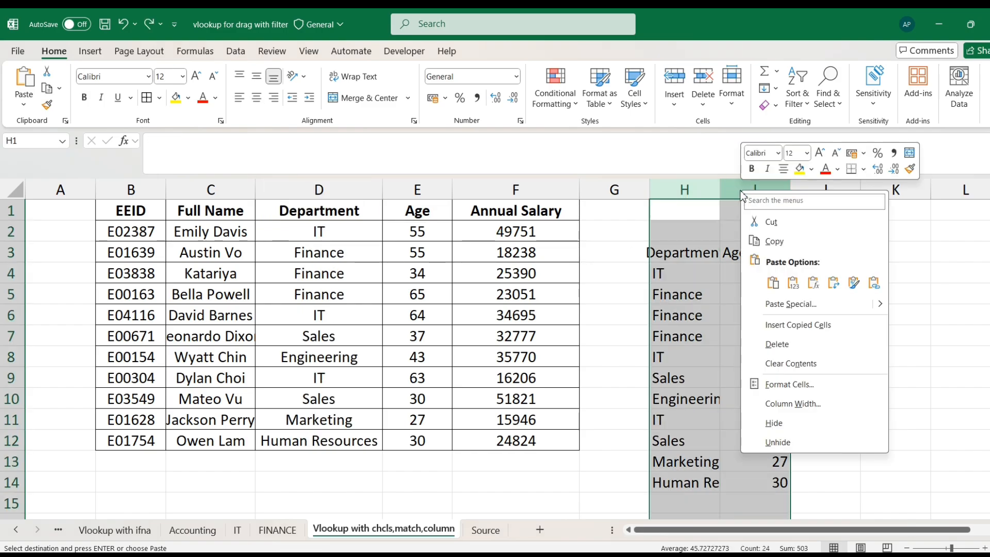
click(774, 344)
click(359, 291)
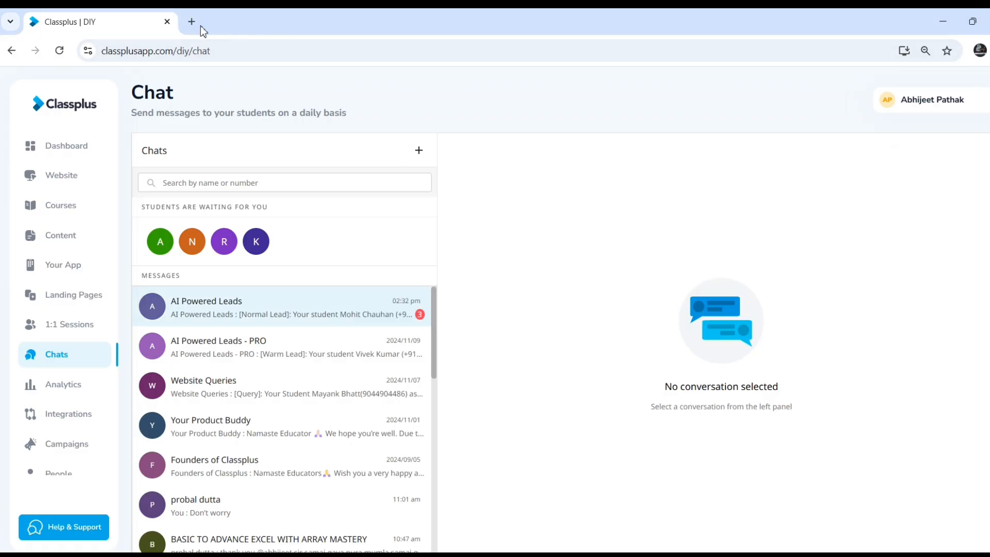
In the Chrome browser, open the lmech.courses.store website in a new tab.
click(201, 27)
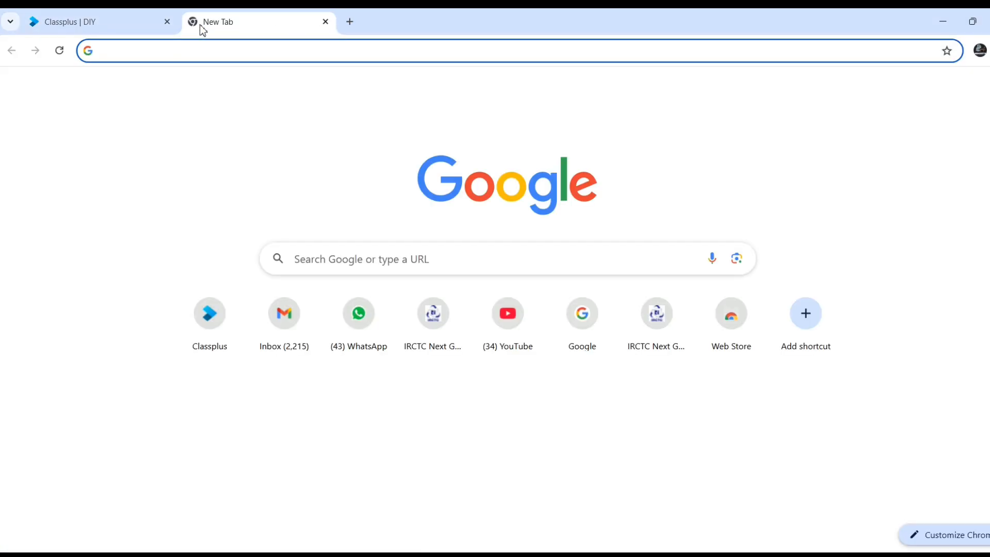
text(LMECH.COUR)
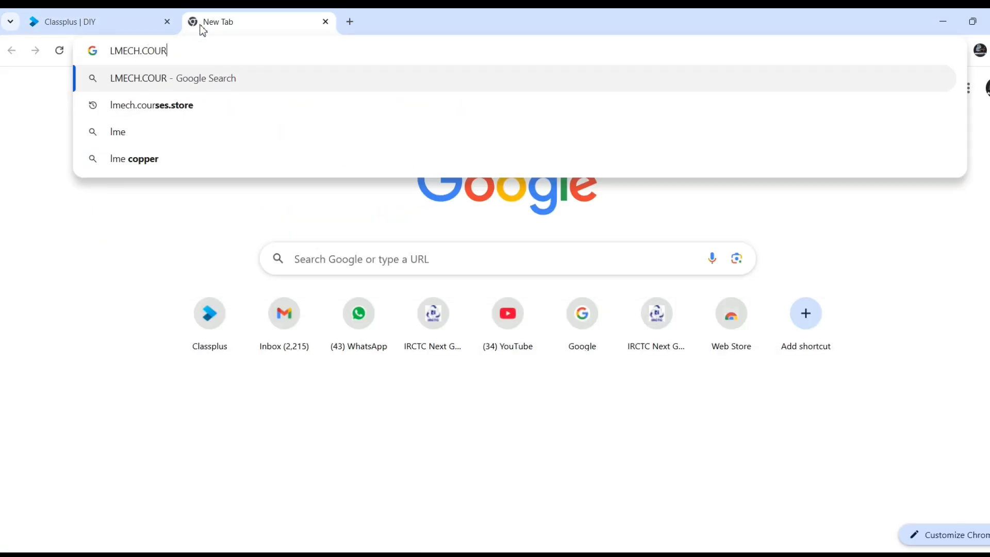
text(SES.STORE)
key(Return)
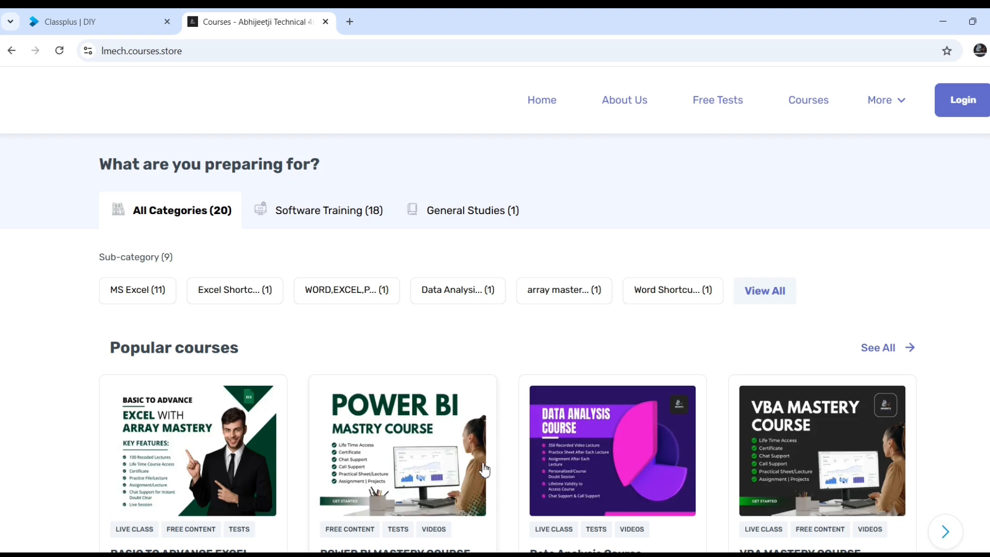
Look through the popular, recent and featured courses on the store page and switch back to the Excel workbook.
click(957, 537)
scroll(836, 439, down, 3)
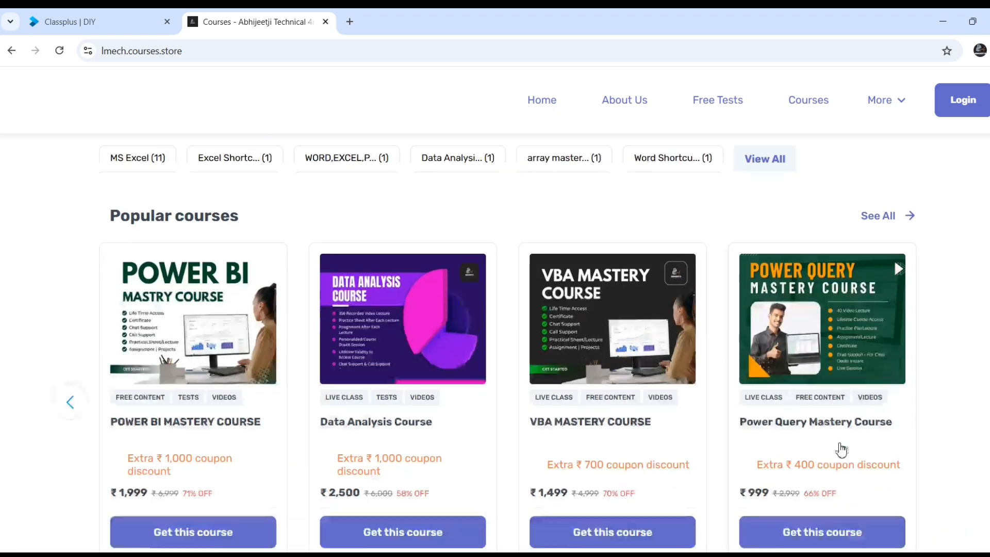
scroll(851, 392, down, 8)
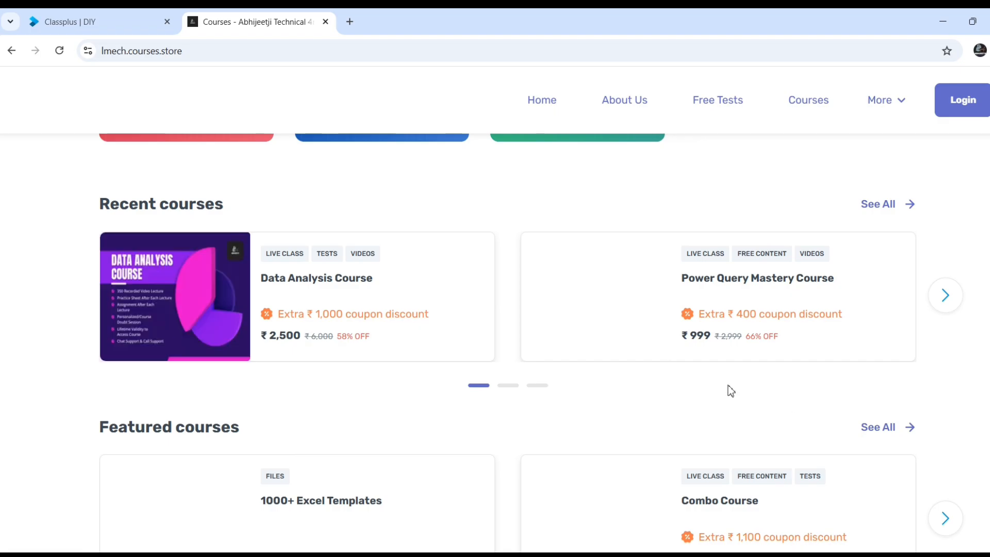
scroll(628, 427, up, 10)
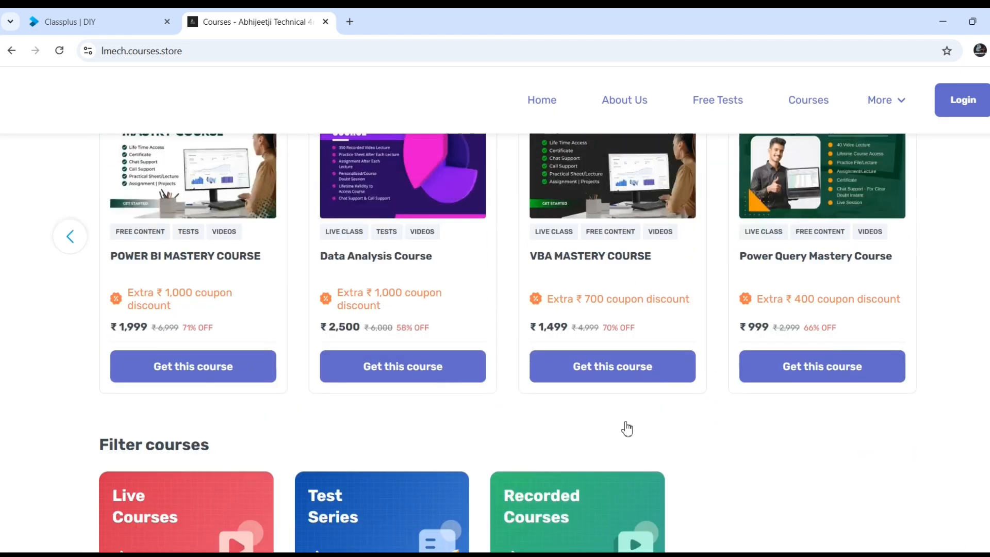
key(alt+Tab)
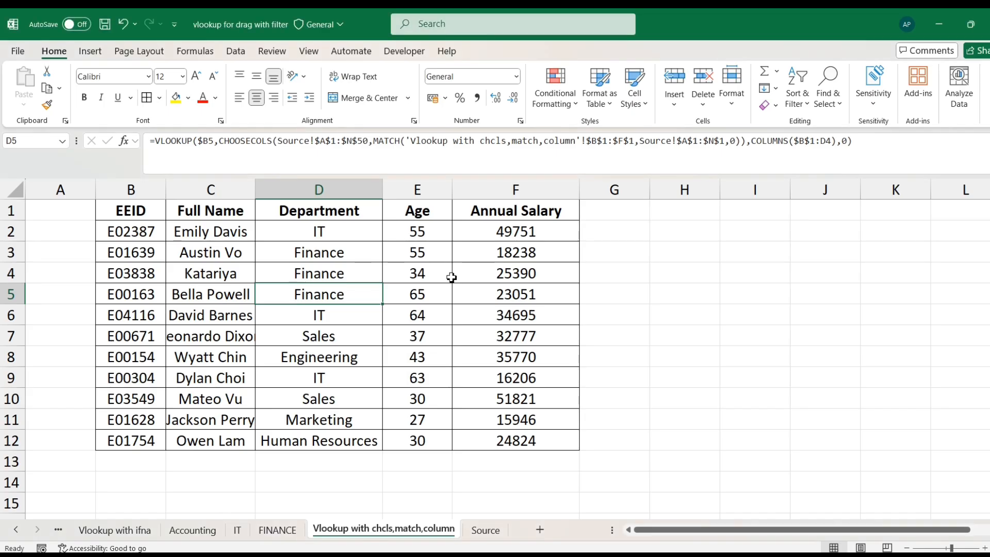